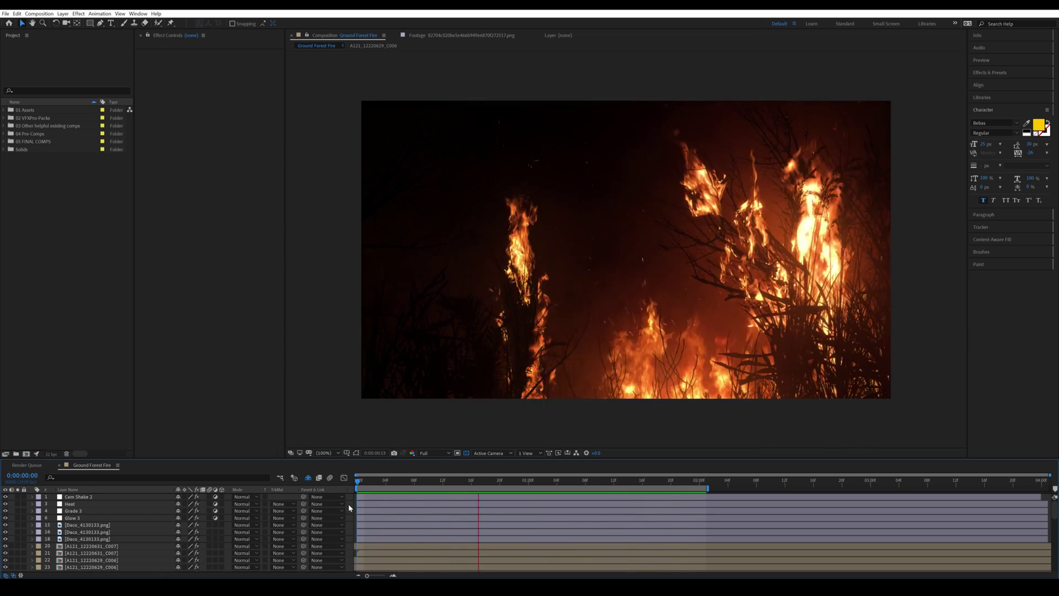
key("space")
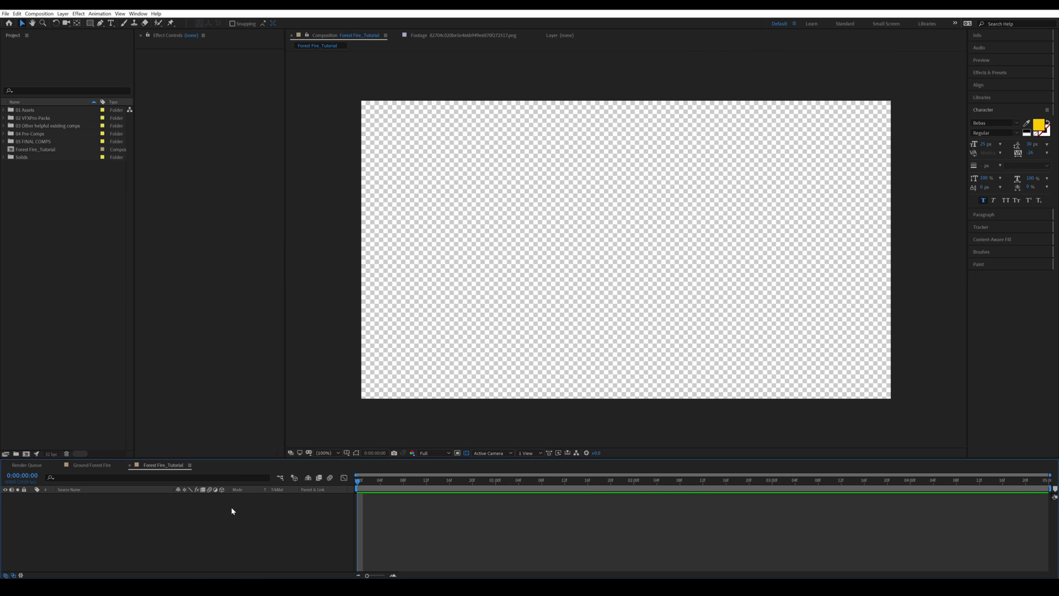
Create a black 1920 x 1080 px solid named BG in the Forest Fire_Tutorial composition.
key("ctrl+y")
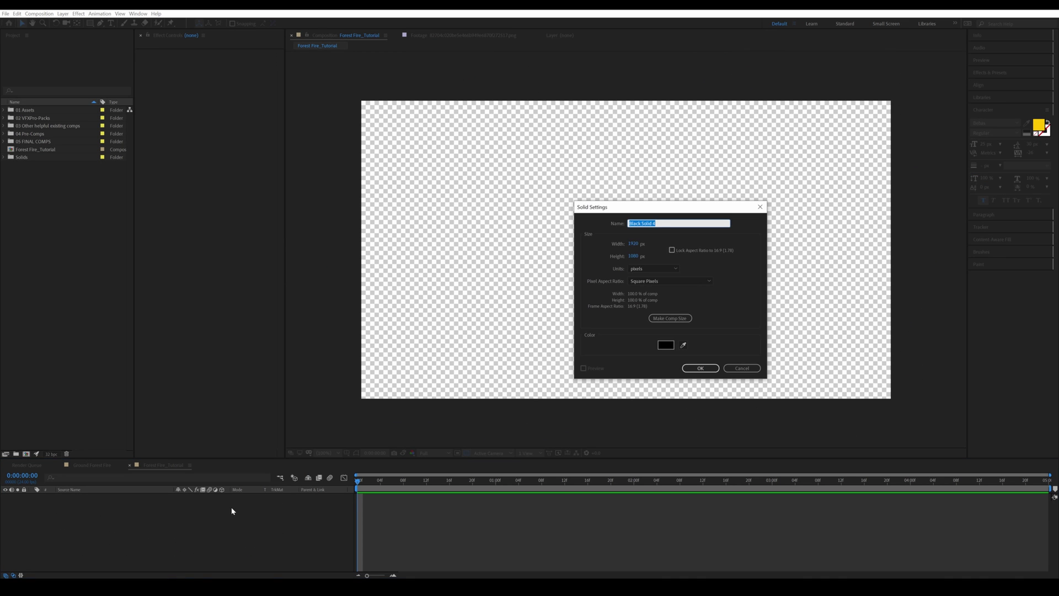
left_click(665, 345)
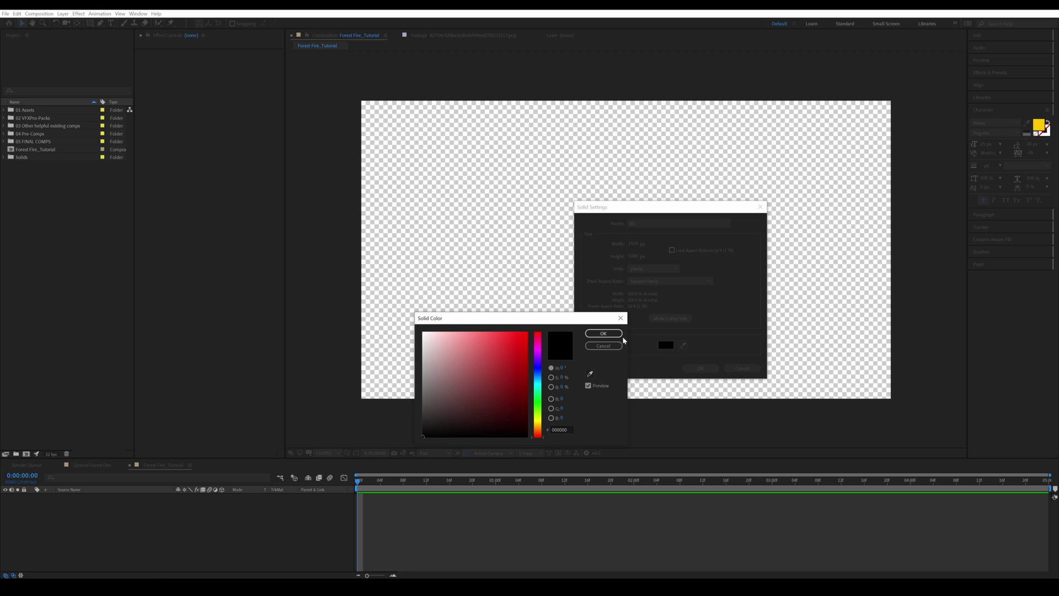
left_click(604, 333)
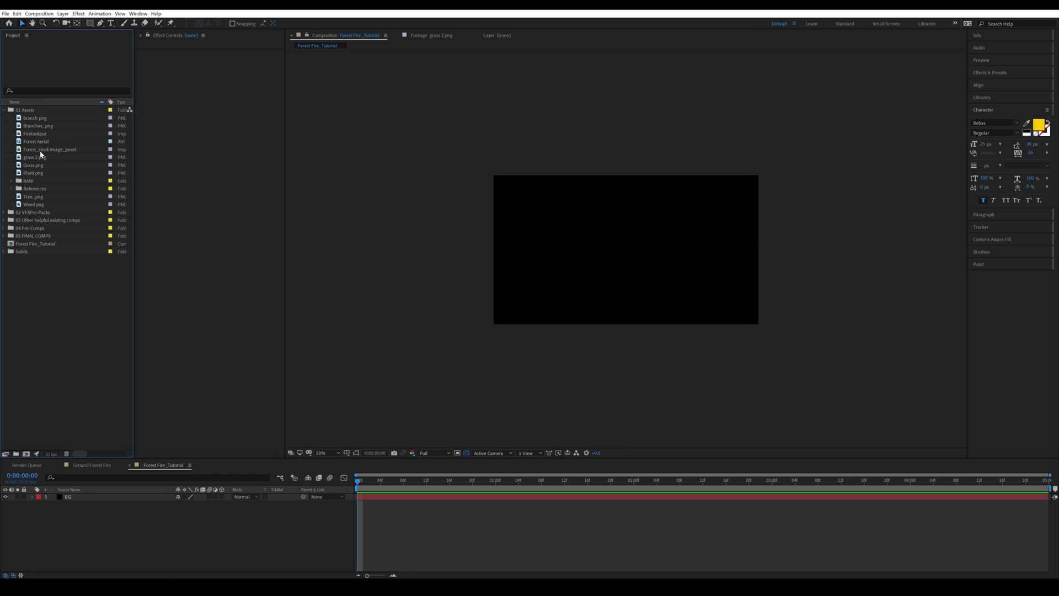
Make a new composition from the Forest_stock image_pexel file in 01 Assets and return to the Forest Fire_Tutorial composition.
left_click(38, 150)
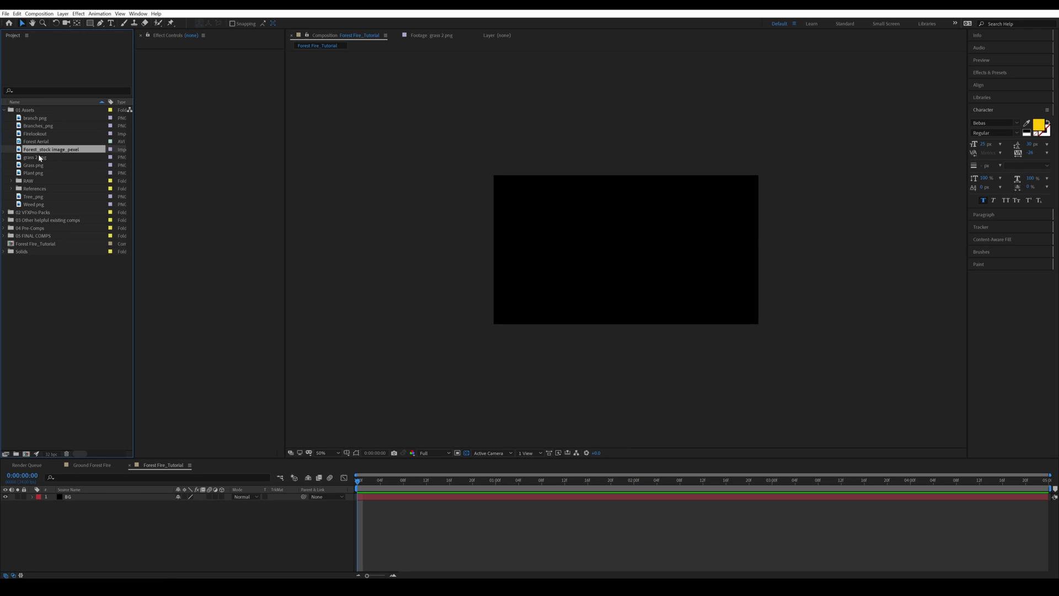
left_click(26, 454)
left_click_drag(256, 539, 470, 551)
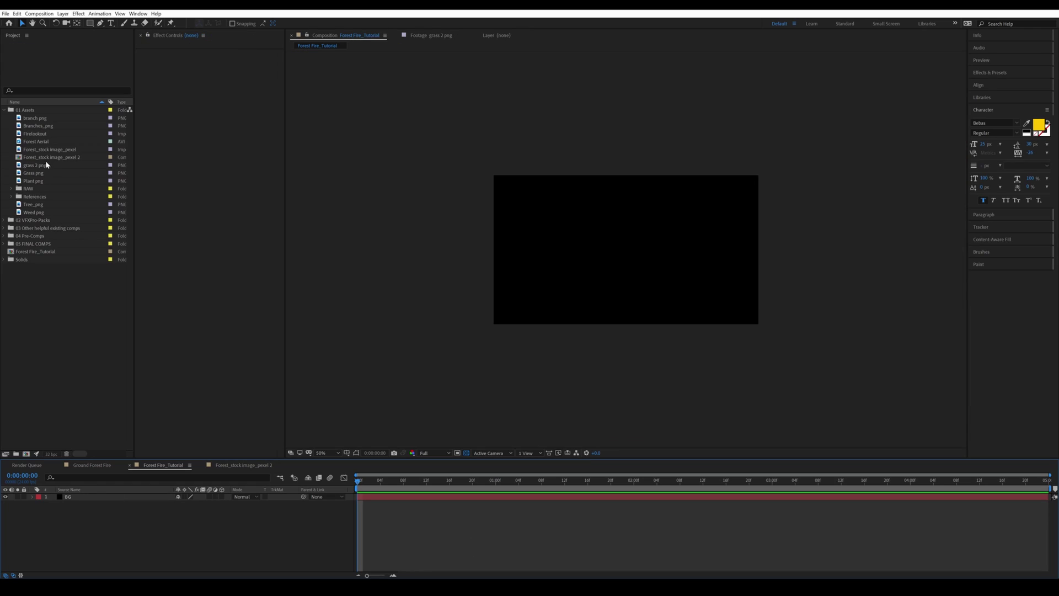
Add the Forest_stock image_pexel 2 composition above the BG layer and scale it to 28%.
left_click_drag(47, 158, 117, 497)
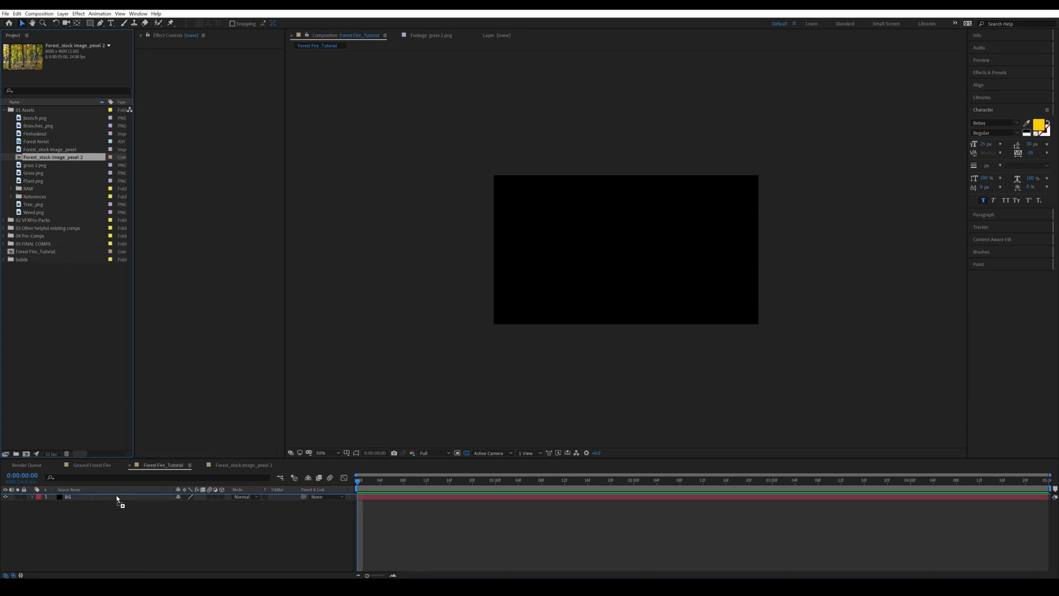
key("s")
left_click_drag(200, 504, 192, 505)
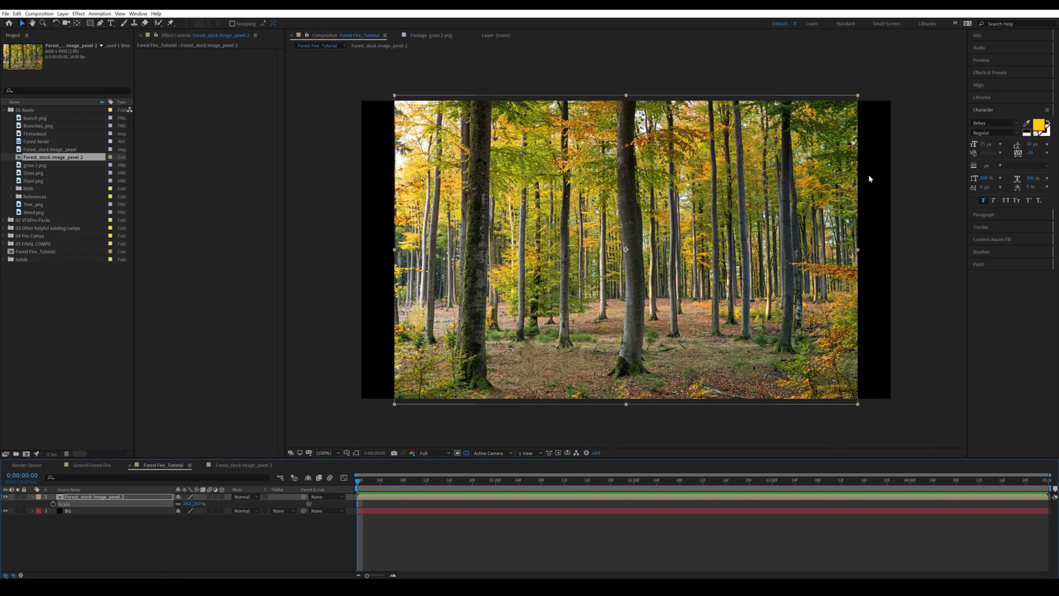
Cut out the central tree trunk, from its mossy base upward, by tracing a closed Pen tool mask around it.
scroll(631, 358, "up", 4)
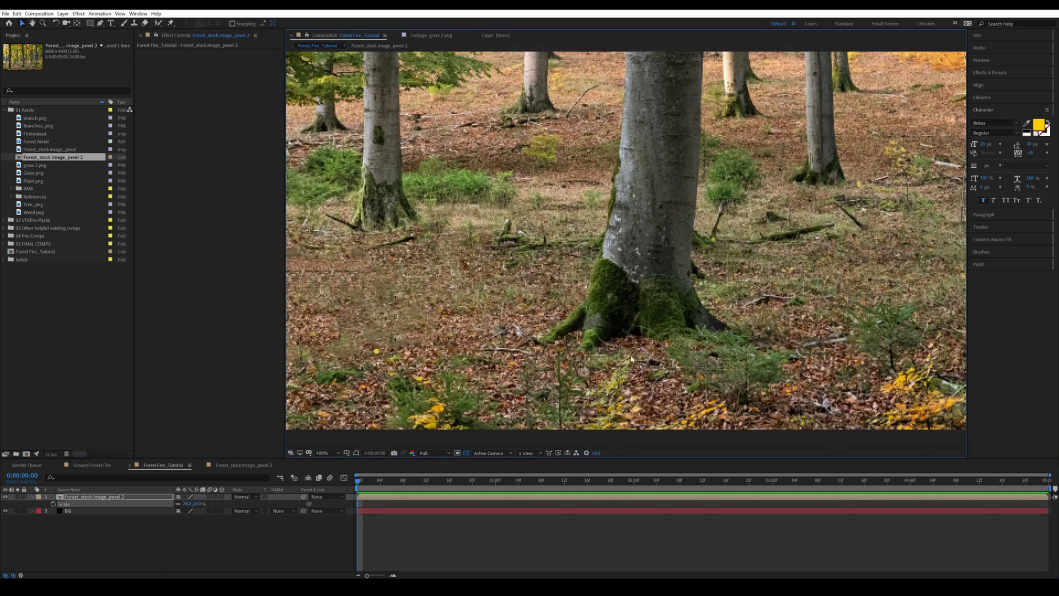
key("g")
left_click(545, 344)
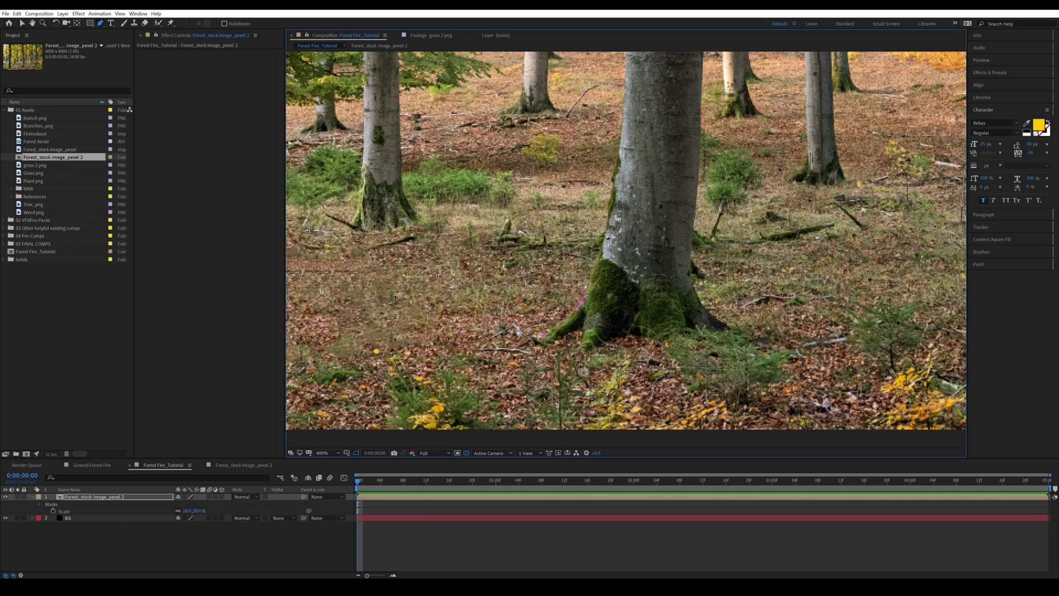
scroll(556, 342, "up", 1)
left_click_drag(536, 188, 543, 386)
left_click(684, 116)
left_click(694, 386)
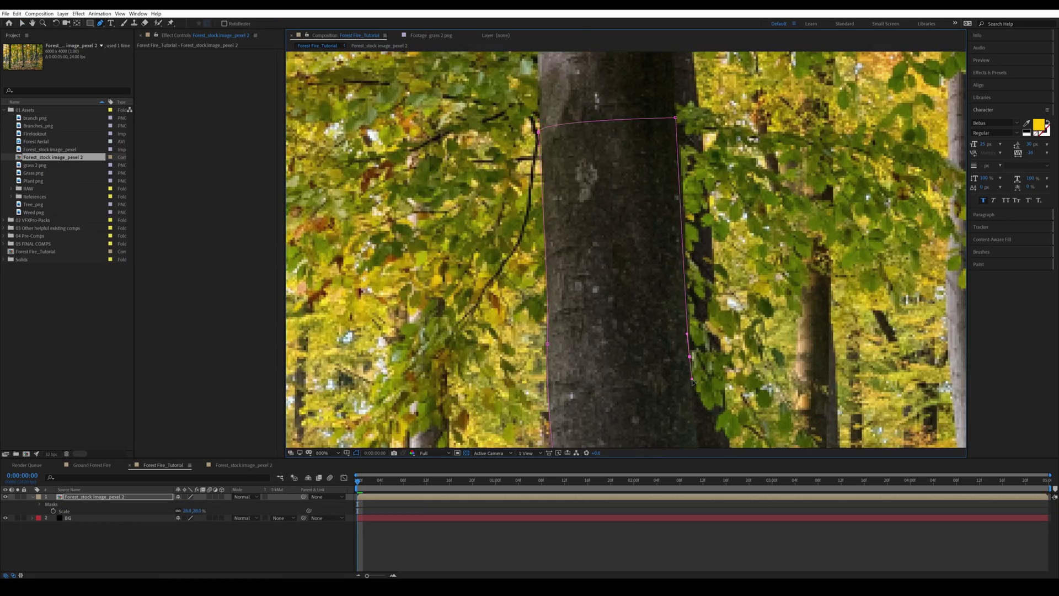
left_click_drag(662, 386, 645, 110)
left_click_drag(645, 358, 641, 191)
left_click_drag(653, 265, 669, 288)
left_click_drag(719, 329, 759, 349)
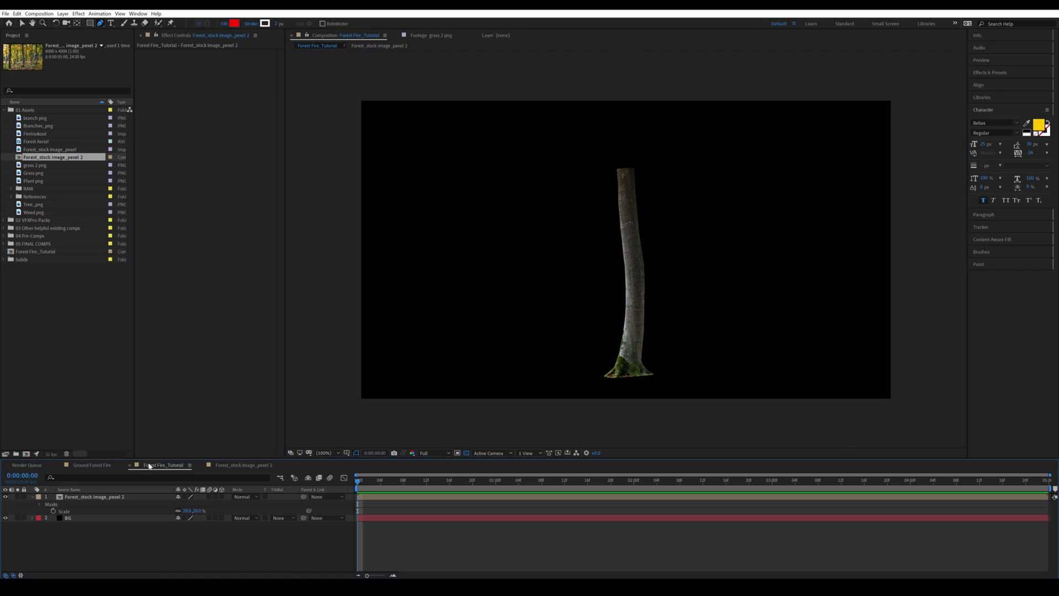
left_click(187, 549)
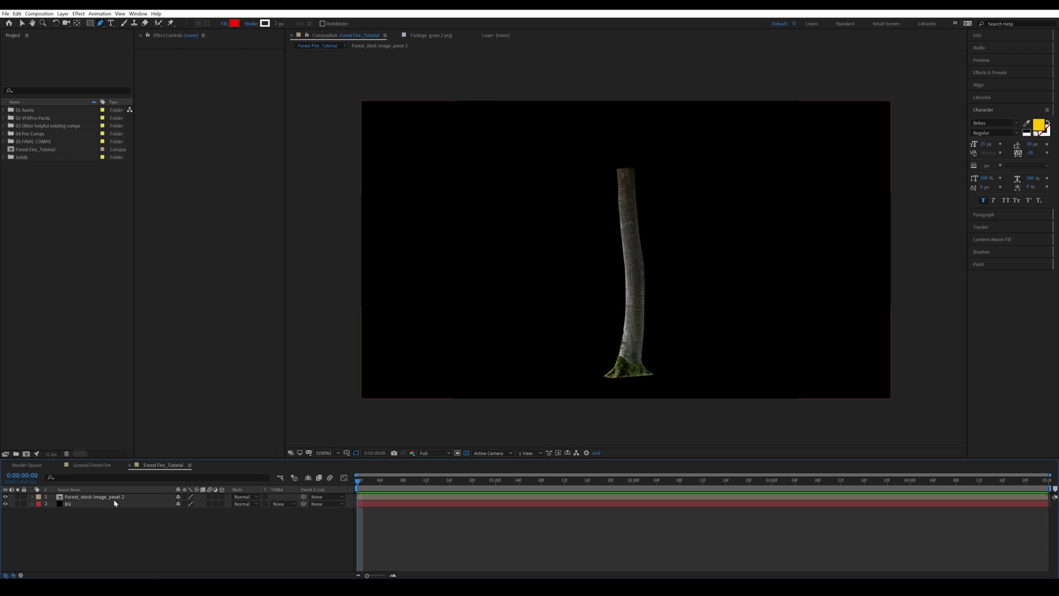
Enlarge the masked trunk layer and move it left of centre so its base extends below the frame.
left_click(133, 494)
key("v")
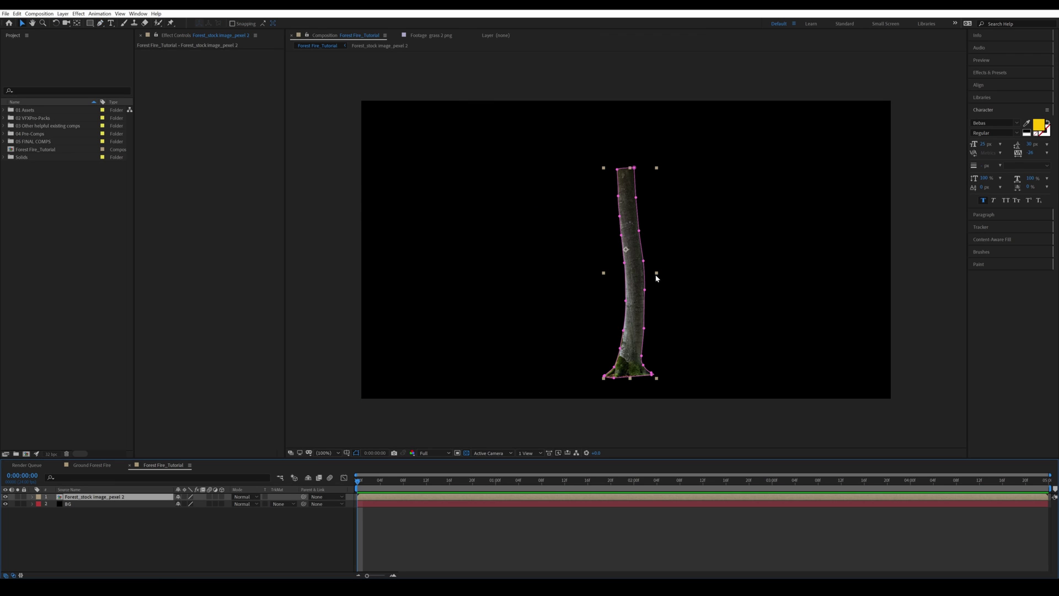
left_click_drag(656, 273, 580, 297)
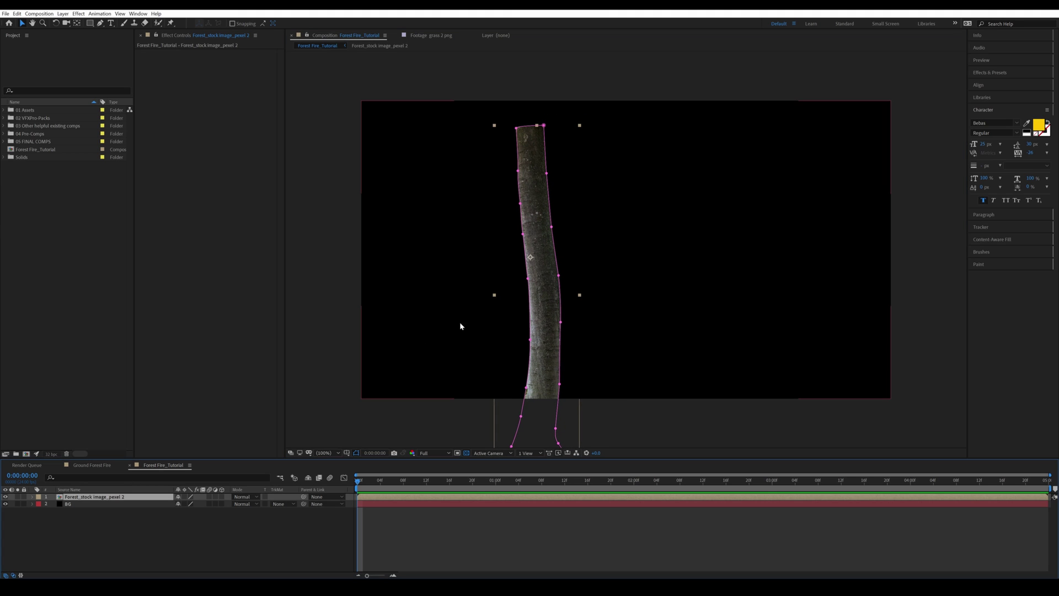
Draw a second closed mask around the lower part of the trunk, cutting diagonally across it.
key("g")
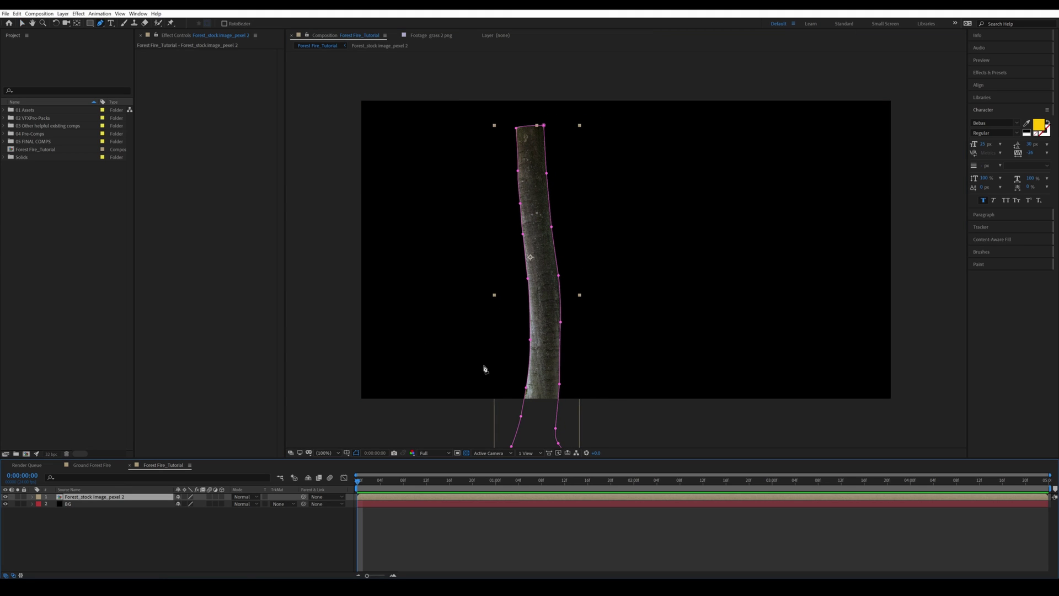
left_click(497, 332)
left_click_drag(560, 239, 579, 220)
mouse_move(597, 354)
left_mouse_down()
mouse_move(598, 385)
mouse_move(567, 418)
left_mouse_up()
left_click_drag(487, 422, 482, 415)
left_click(496, 332)
Reveal the trunk layer's masks and set the mode of Mask 2 to Intersect.
key("m")
left_click(122, 556)
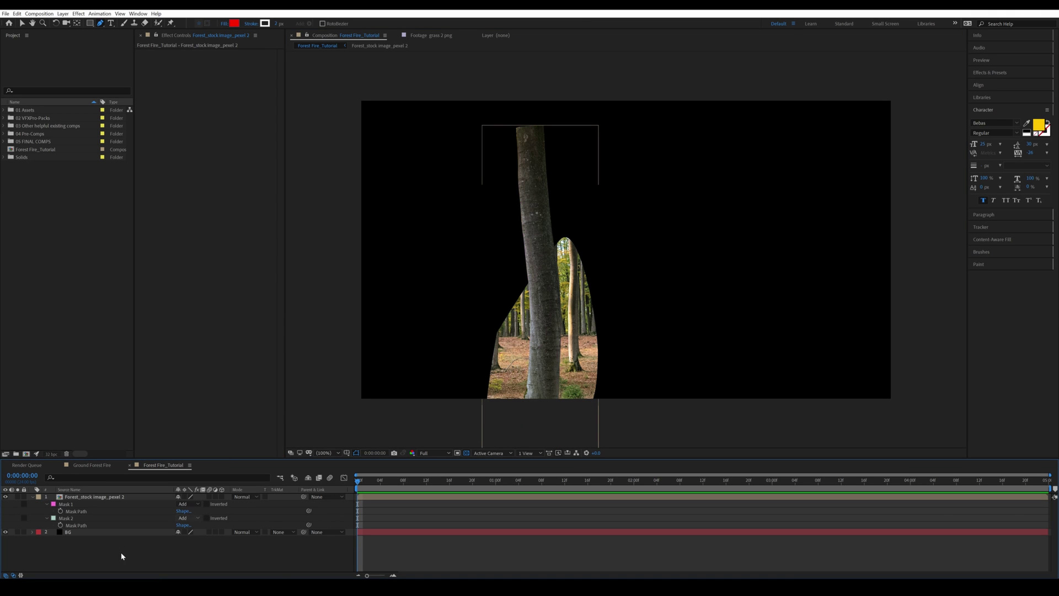
left_click(190, 518)
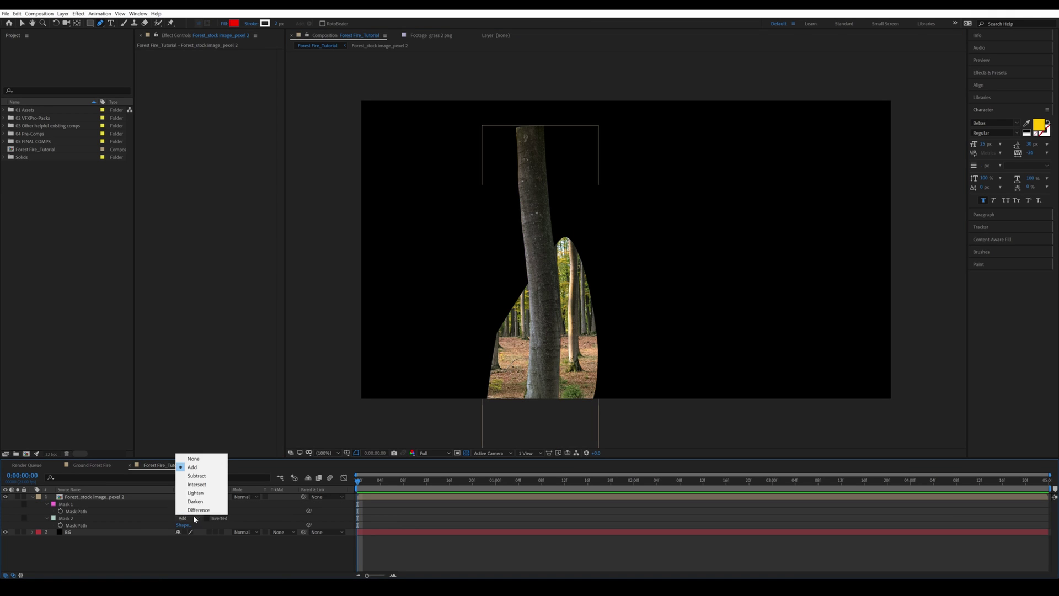
left_click(202, 485)
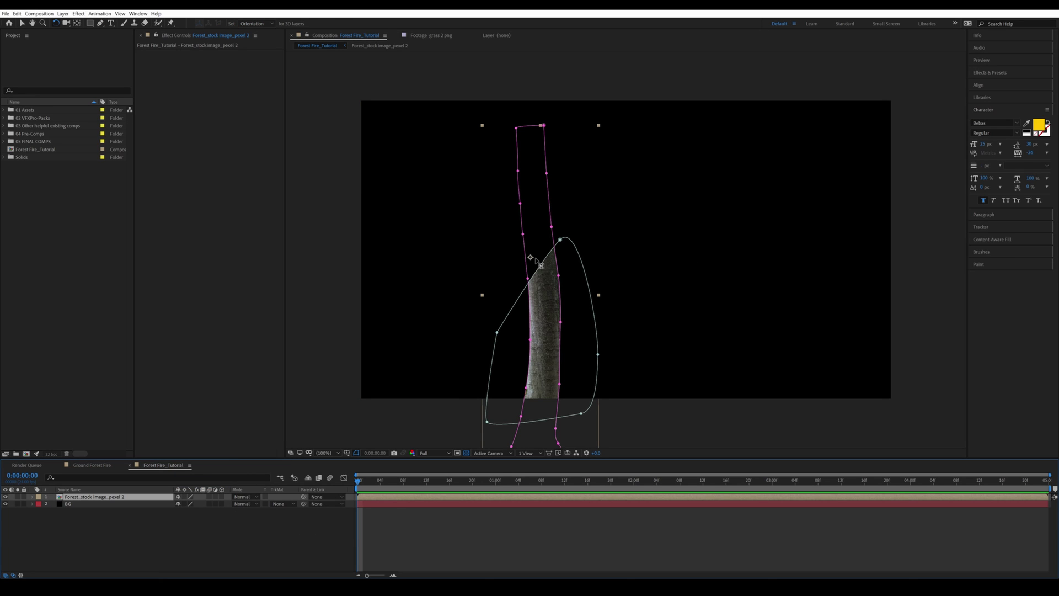
Move the trunk layer's anchor point onto the visible stump and rotate the layer slightly counterclockwise.
key("y")
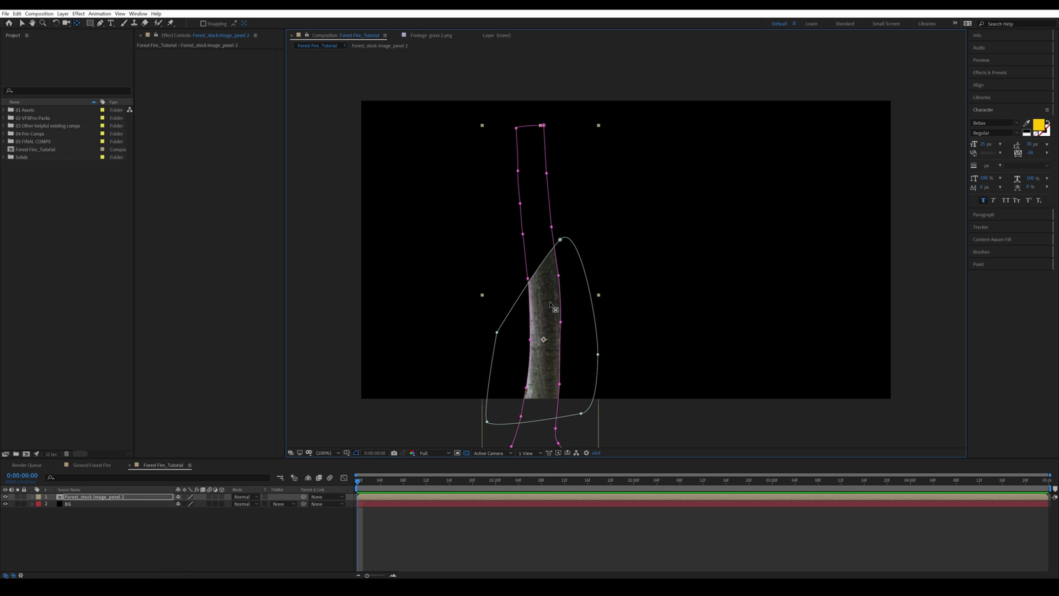
key("w")
left_click_drag(548, 300, 539, 287)
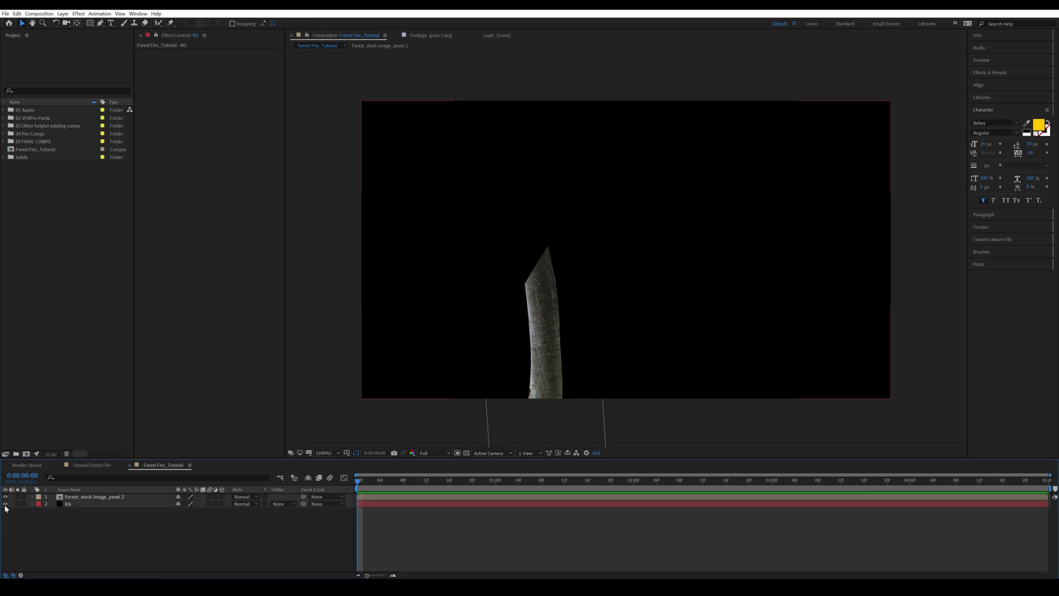
Hide the BG layer and turn on the transparency grid in the composition view.
left_click(6, 504)
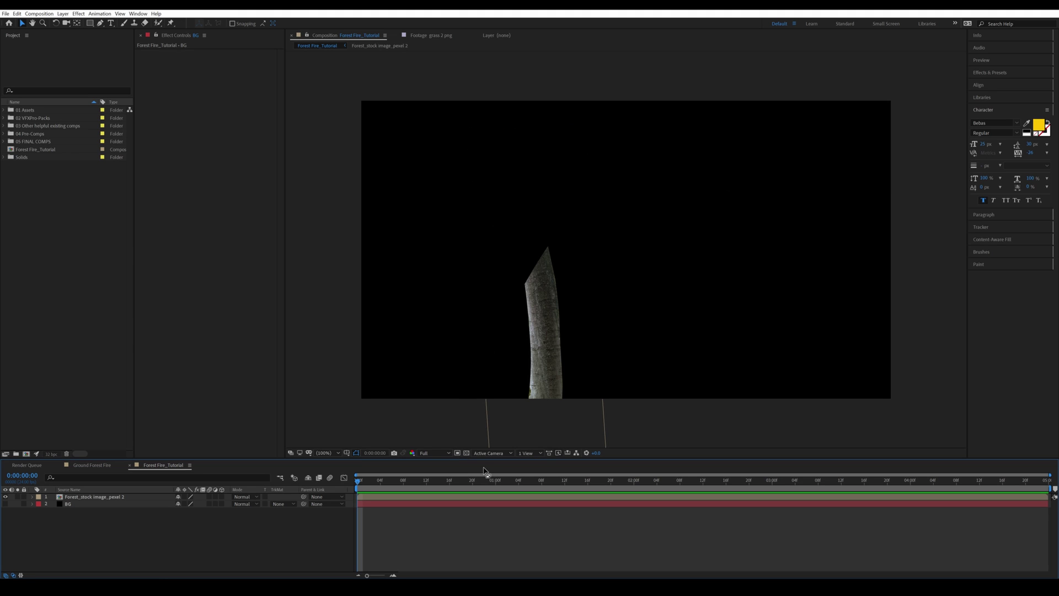
left_click(466, 453)
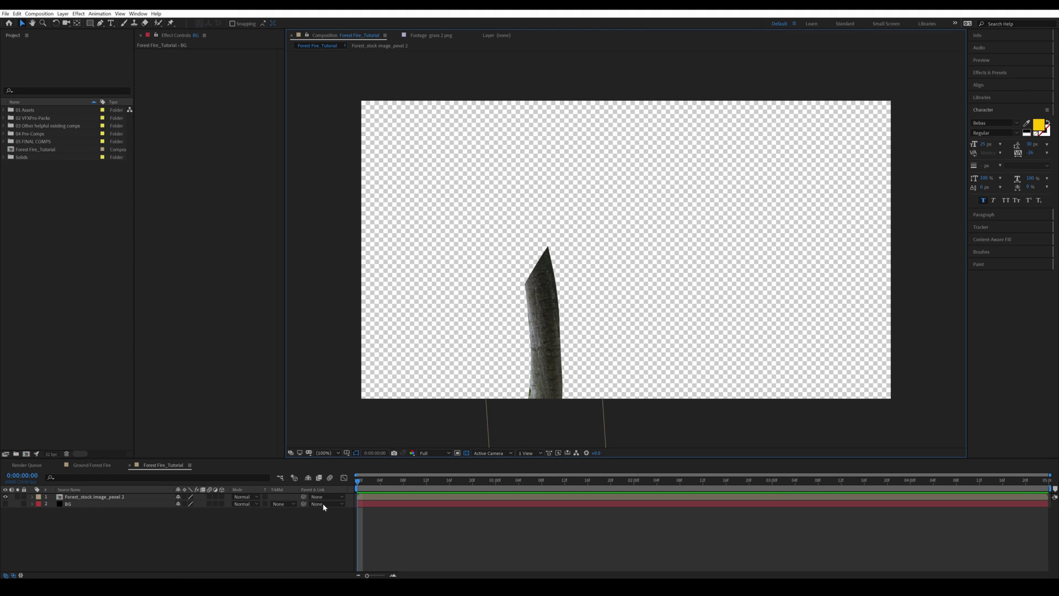
Add Branches_png from 01 Assets as the topmost layer and scale it down on the right side of the frame.
left_click(64, 189)
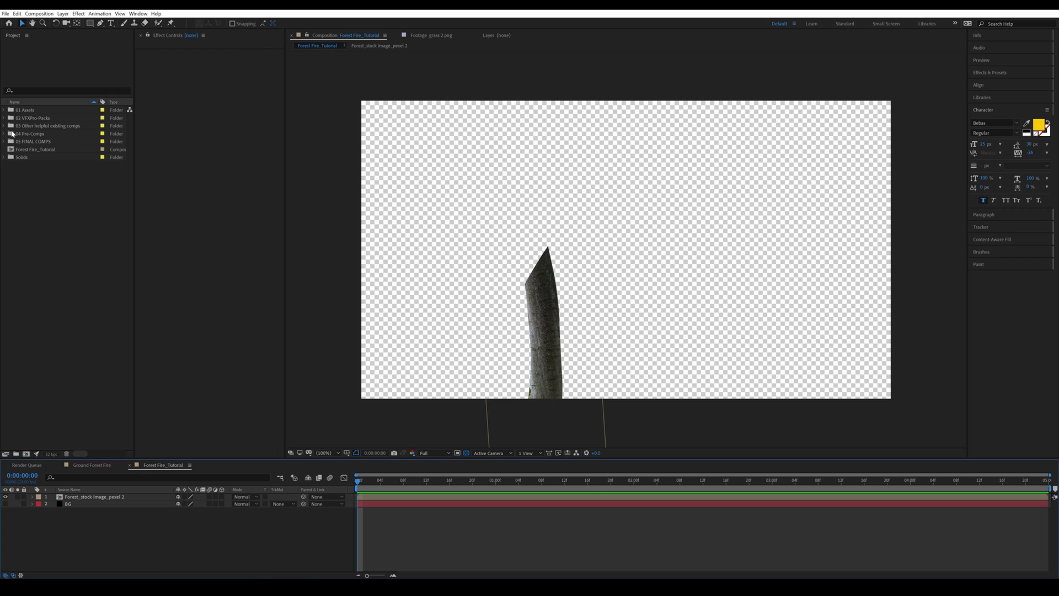
left_click(4, 110)
left_click_drag(38, 125, 105, 499)
key("s")
left_click_drag(189, 506, 153, 506)
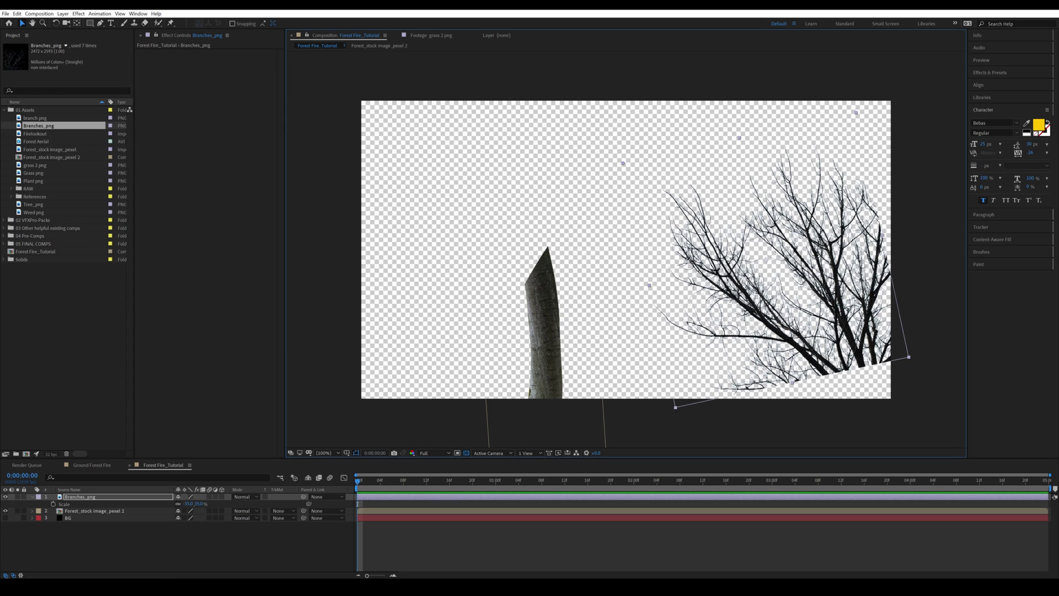
Reduce the branches further, rotate them counterclockwise and position them in the upper right of the frame.
left_click_drag(191, 503, 196, 504)
key("w")
left_click_drag(755, 193, 744, 181)
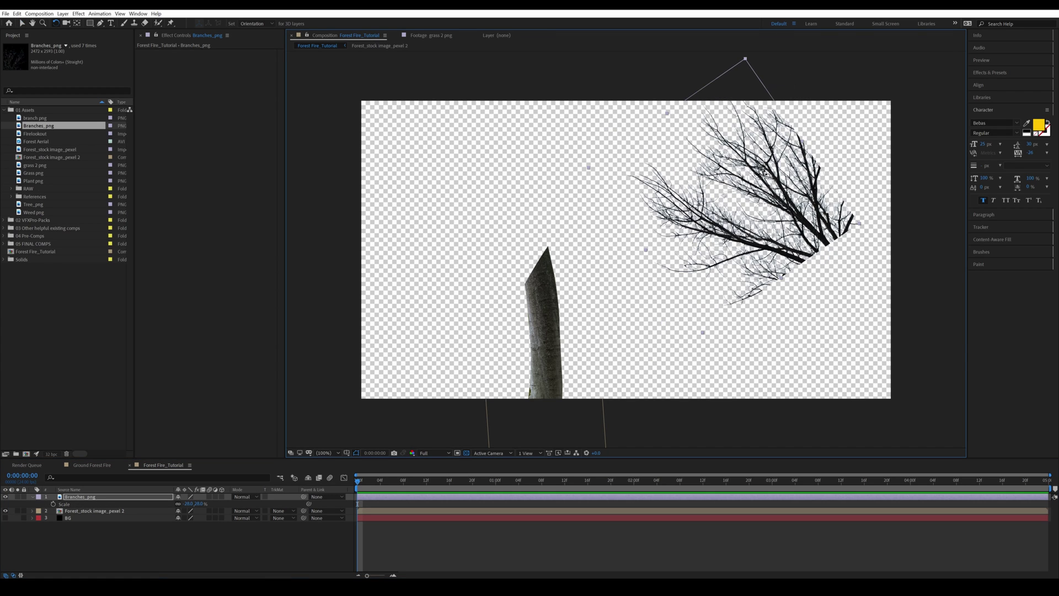
left_click_drag(813, 207, 800, 227)
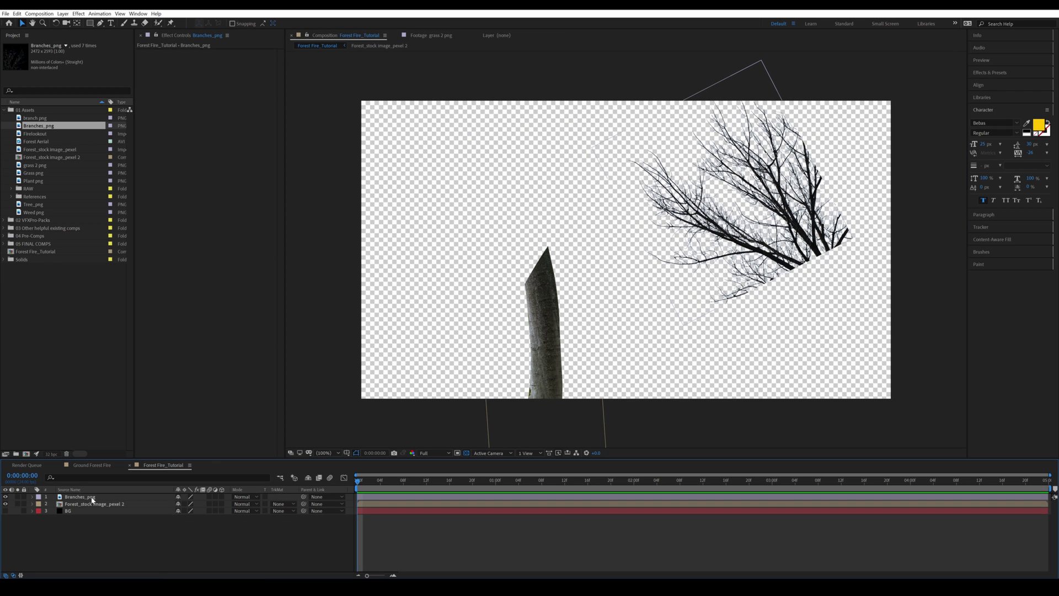
Duplicate the Branches_png layer, then move the copy toward the lower right edge, rotate it more upright and enlarge it.
left_click(92, 500)
key("ctrl+d")
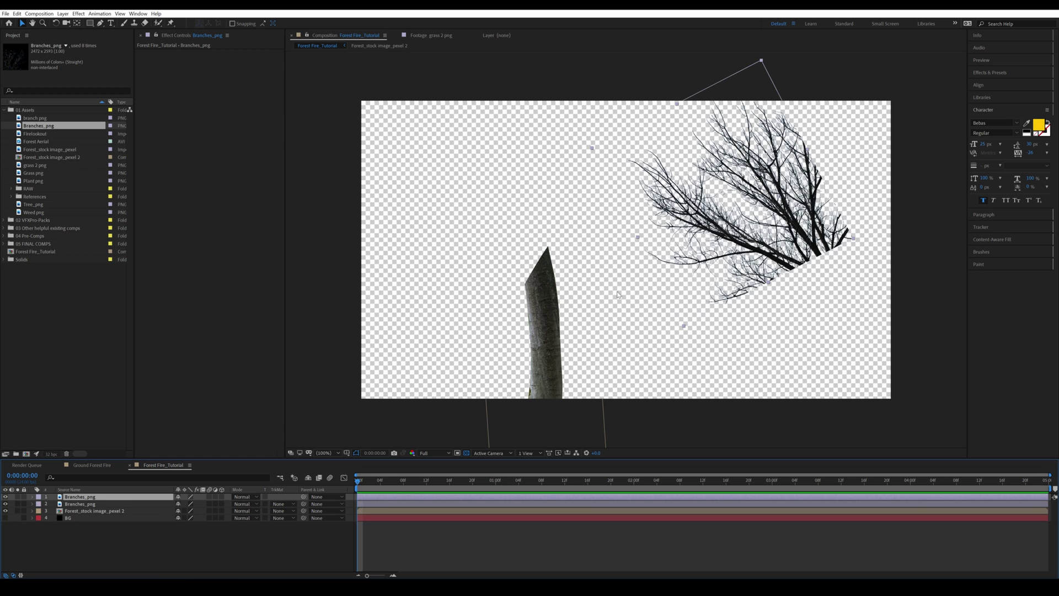
left_click_drag(827, 246, 912, 331)
key("w")
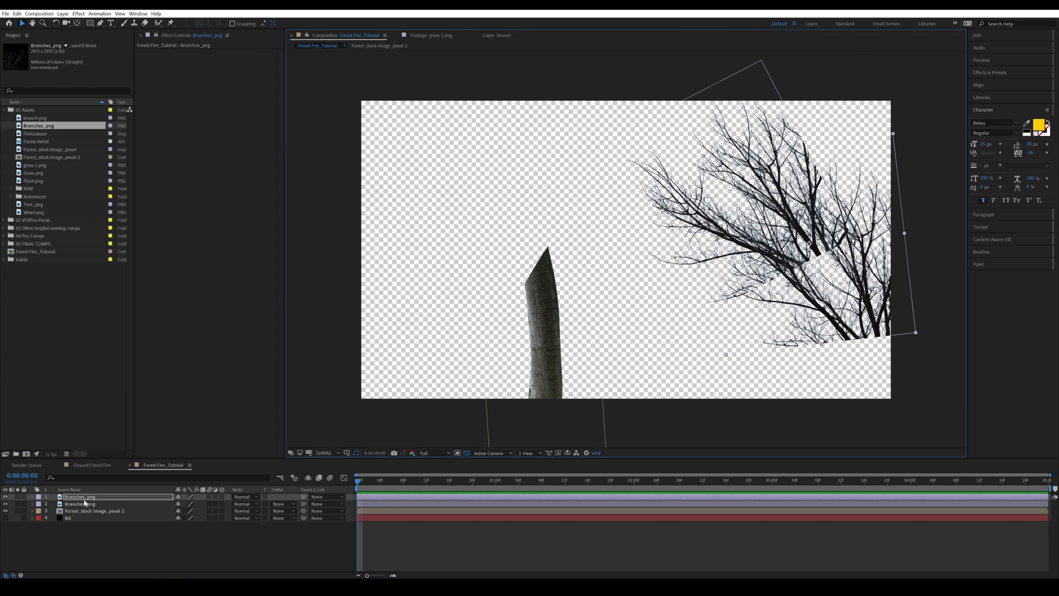
key("v")
key("s")
left_click_drag(192, 505, 190, 505)
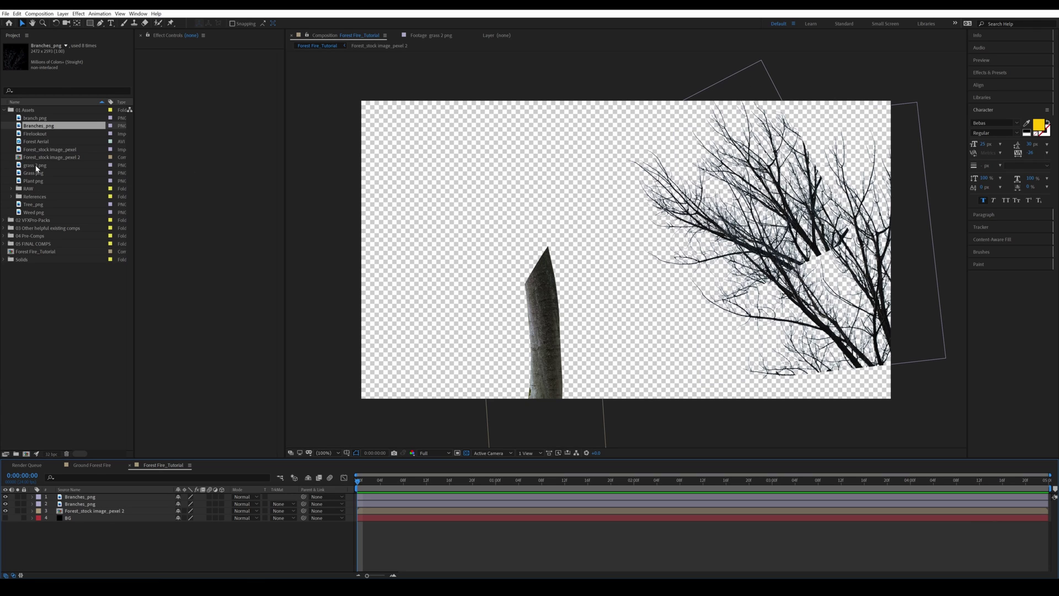
Add Grass.png as the topmost layer, then resize and position it over the branches at the frame's lower right.
left_click_drag(33, 172, 135, 496)
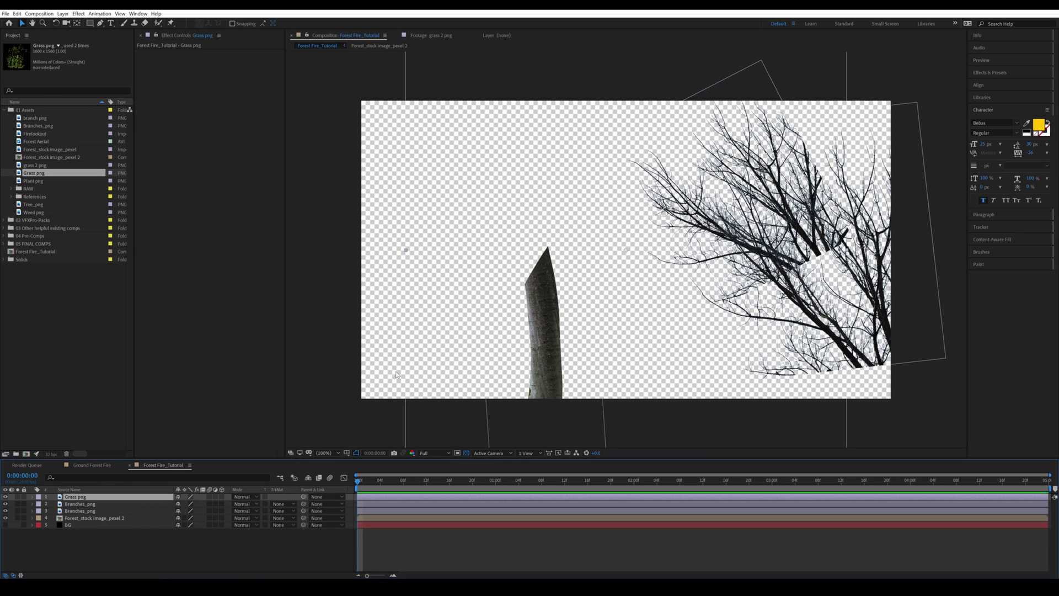
left_click_drag(406, 252, 756, 265)
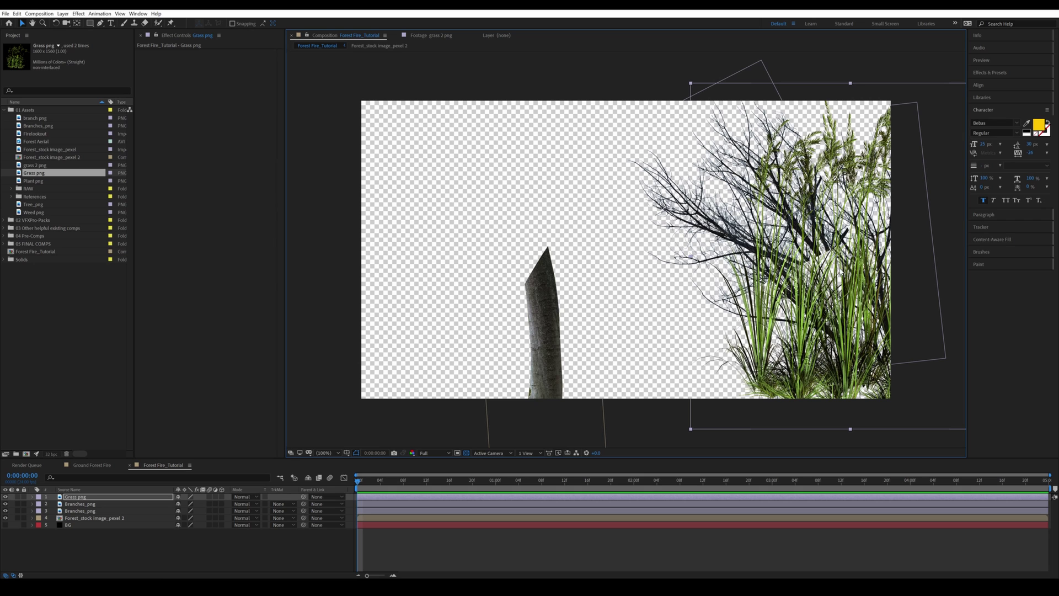
left_click_drag(849, 84, 850, 50)
left_click_drag(857, 280, 865, 311)
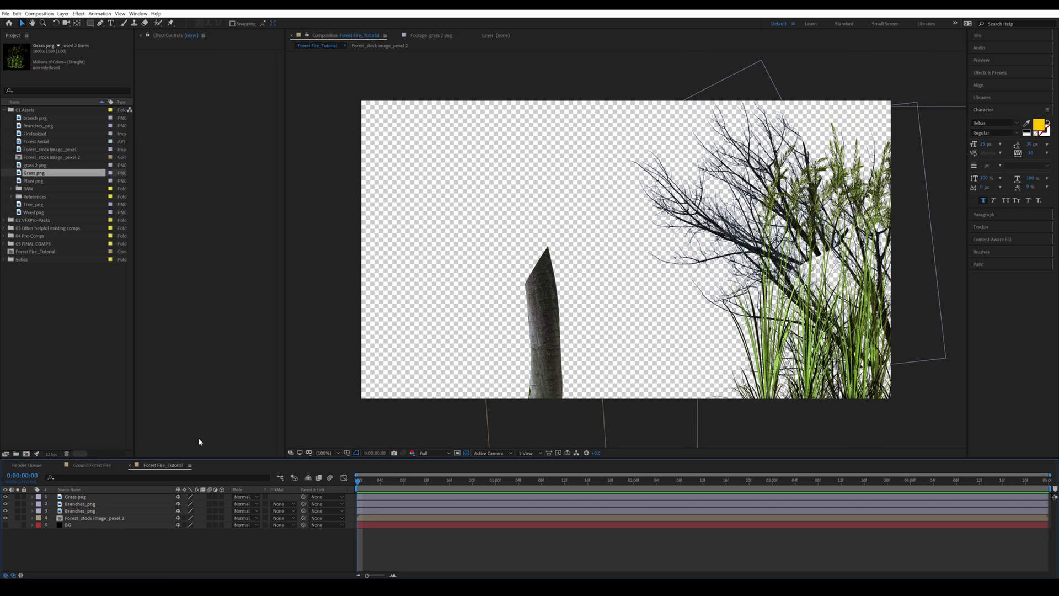
Duplicate the larger Branches_png layer, place the copy below the trunk layer and position it behind the trunk at the frame's lower left.
left_click(88, 504)
key("ctrl+d")
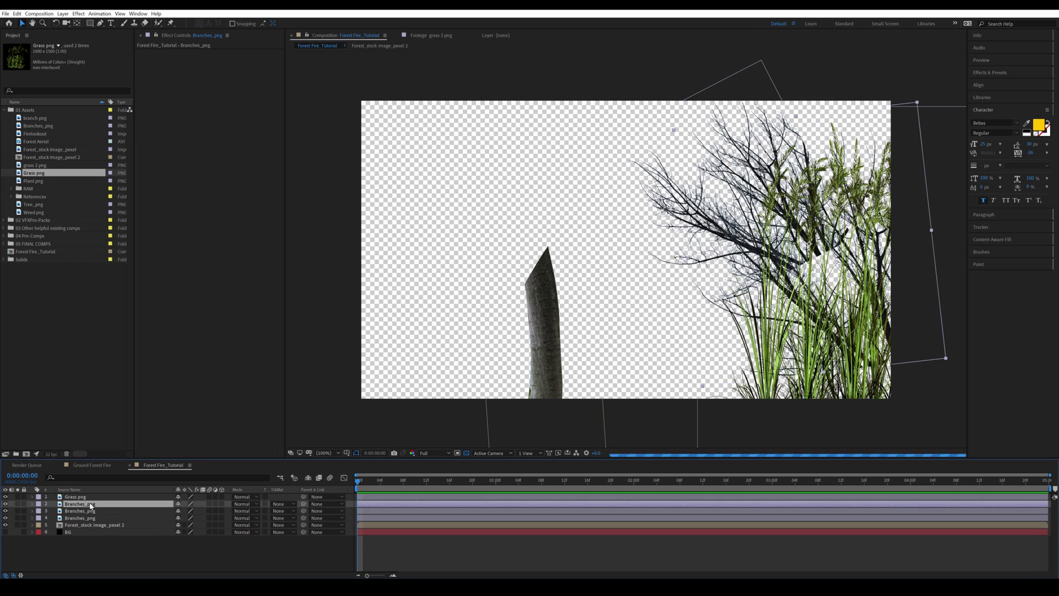
left_click_drag(89, 504, 83, 528)
left_click_drag(670, 312, 468, 362)
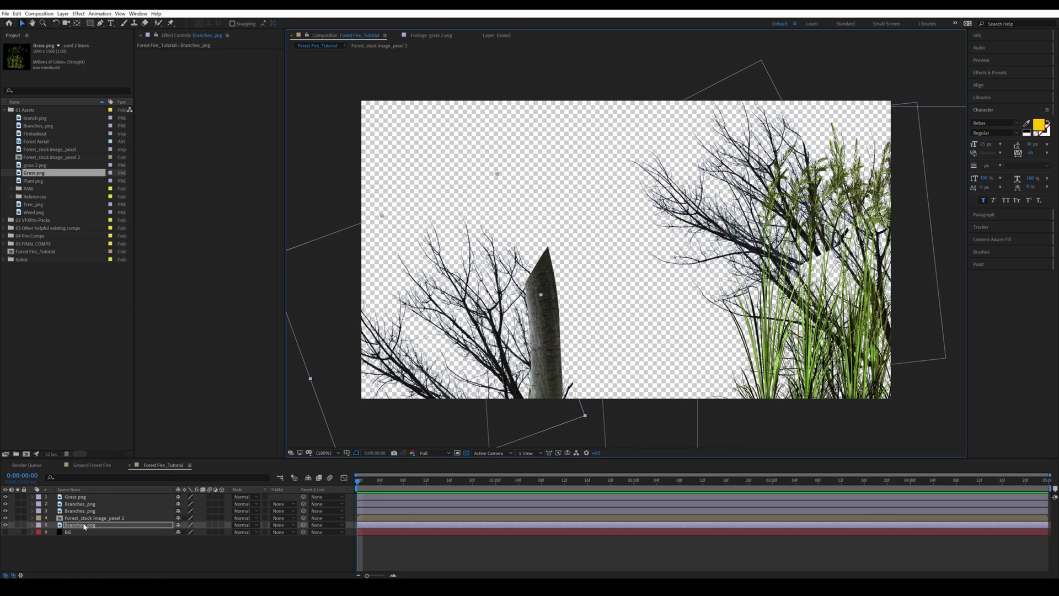
Mirror the Branches_png layer below the trunk layer horizontally, then rotate and position it at the frame's upper left.
key("s")
left_click(190, 531)
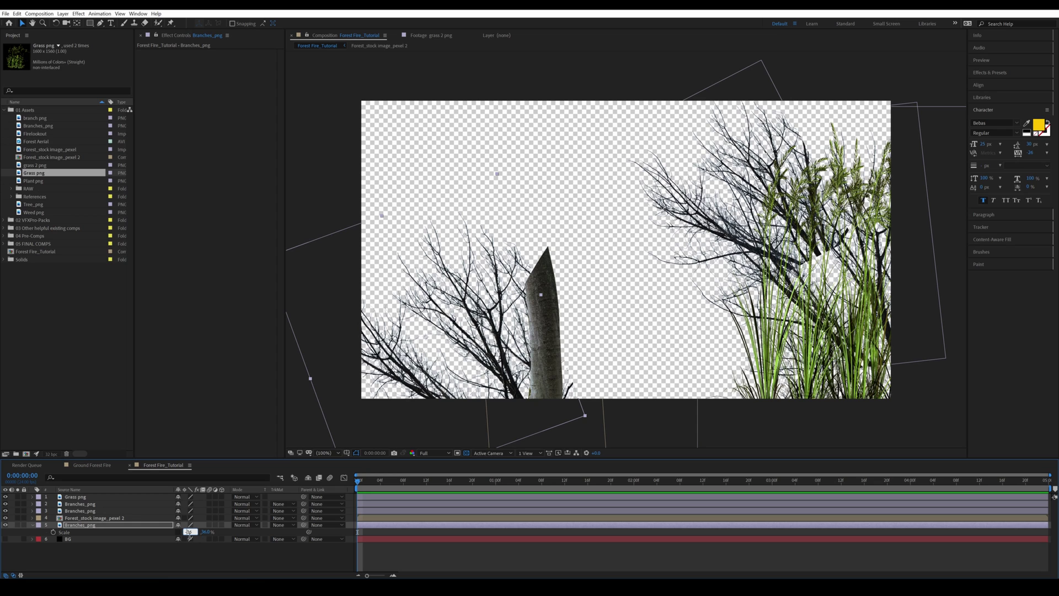
key("Return")
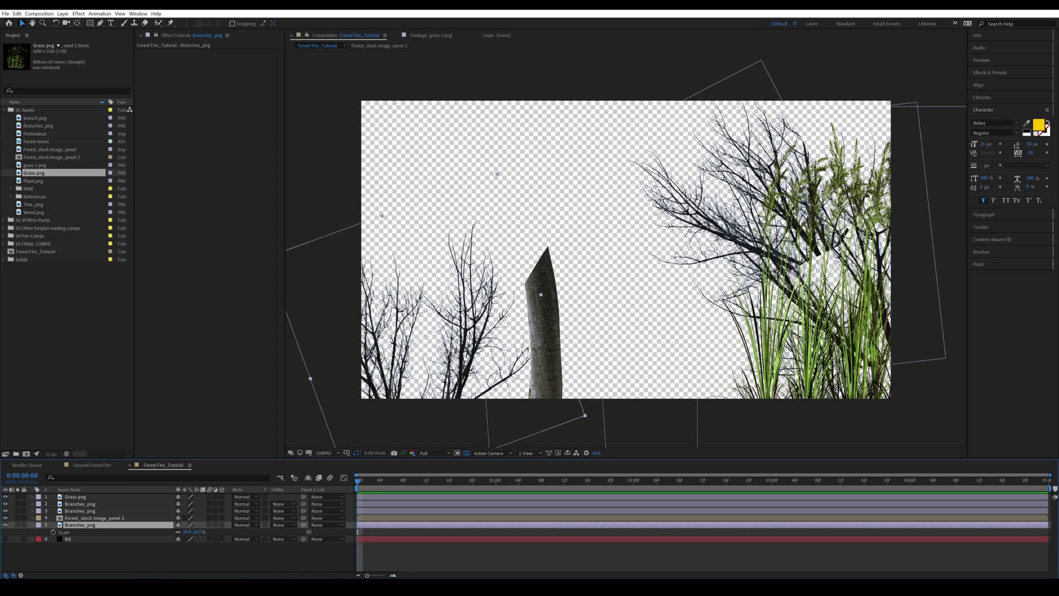
left_click_drag(381, 375, 380, 337)
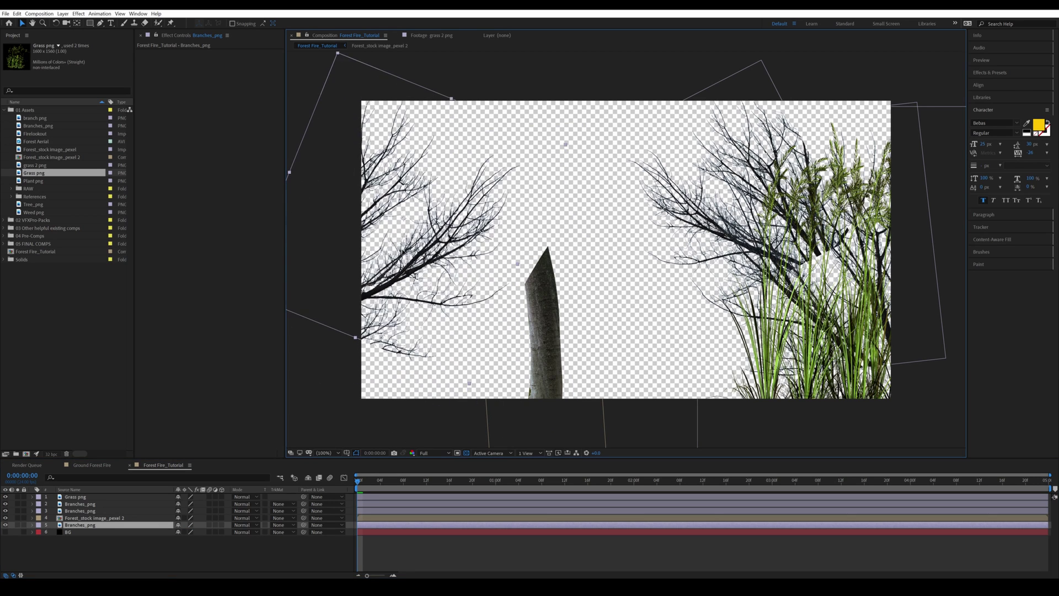
key("w")
left_click_drag(457, 275, 461, 272)
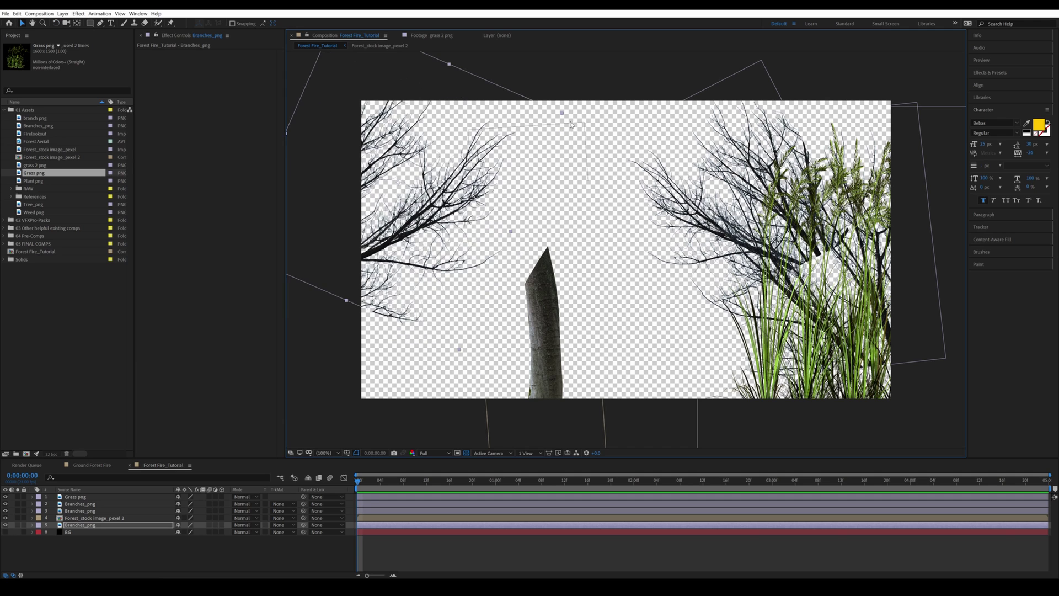
left_click_drag(436, 262, 385, 329)
Duplicate the mirrored Branches_png layer, then rotate and move the copy so it grows from the bottom edge behind the trunk.
left_click(86, 528)
key("ctrl+d")
key("w")
left_click_drag(393, 270, 574, 325)
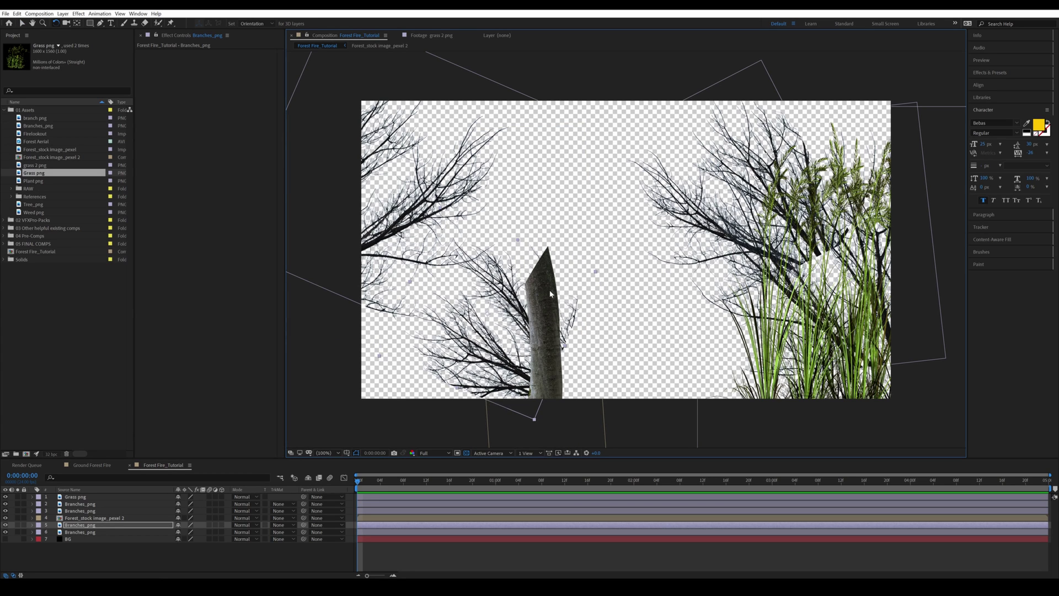
key("v")
left_click_drag(522, 346, 521, 355)
key("ctrl+z")
key("ctrl+z")
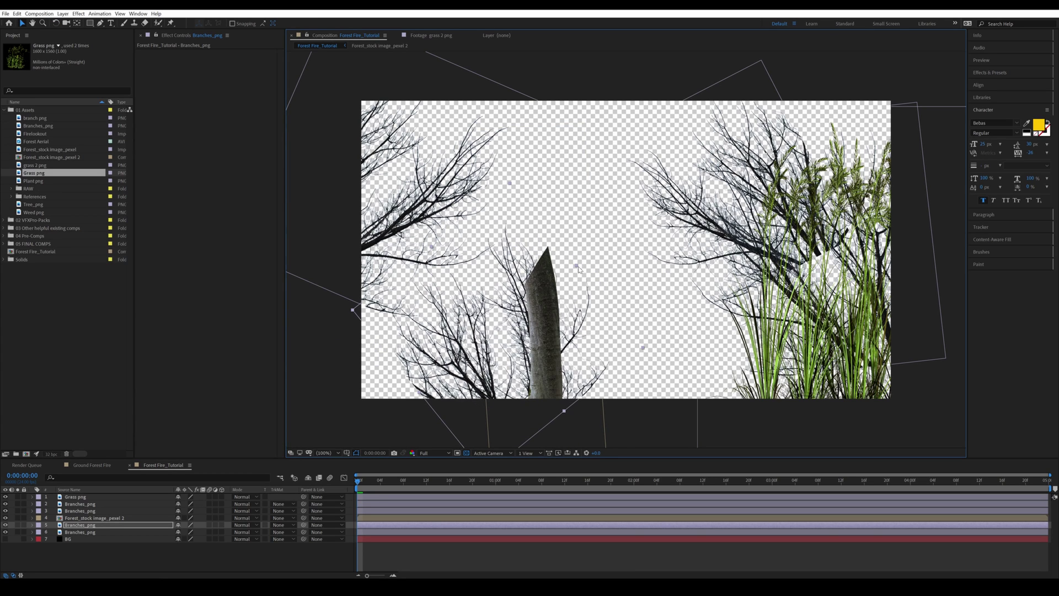
Duplicate the Branches_png layer behind the trunk, then rotate the copy and lower it just right of the trunk.
left_click(84, 525)
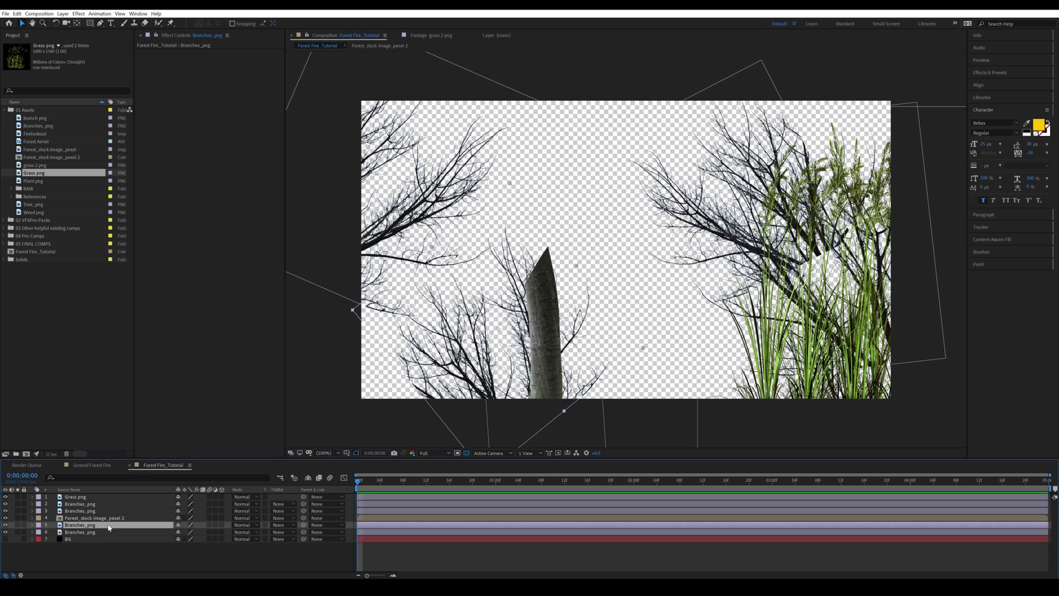
key("ctrl+d")
left_click_drag(573, 330, 644, 350)
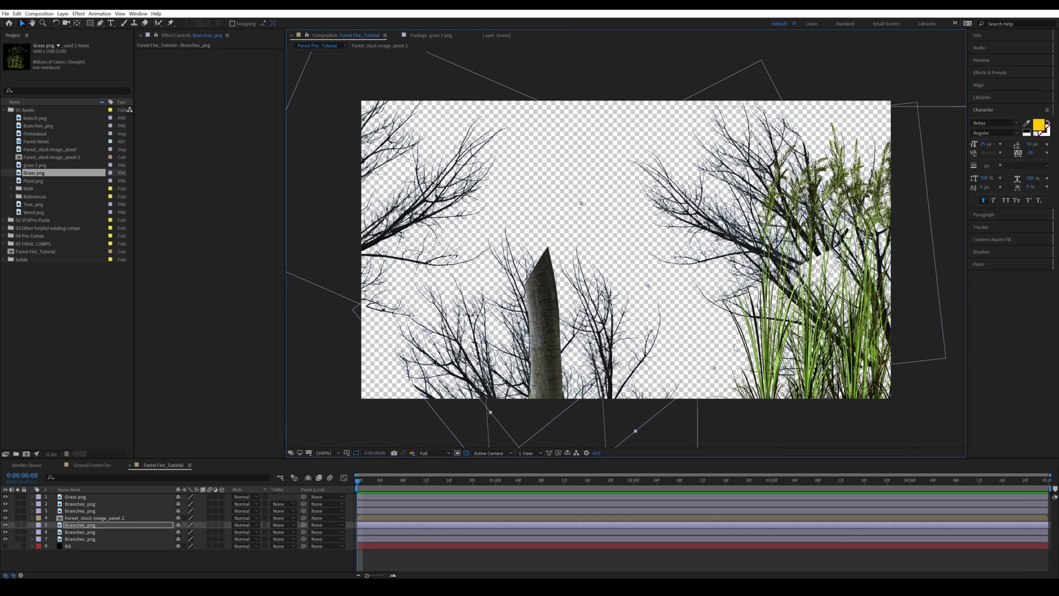
left_click_drag(716, 370, 771, 378)
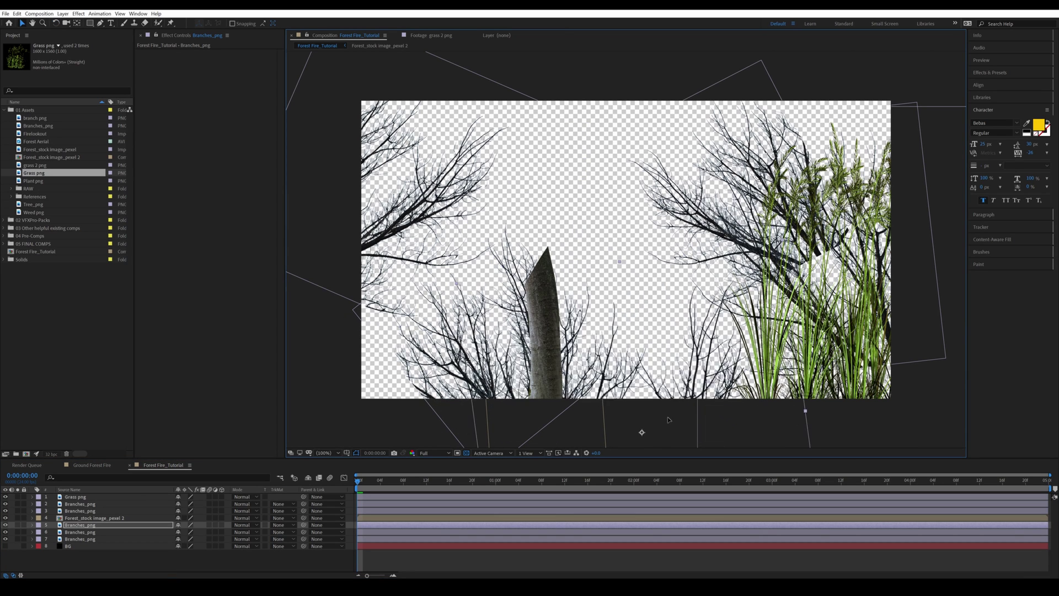
left_click_drag(664, 413, 588, 349)
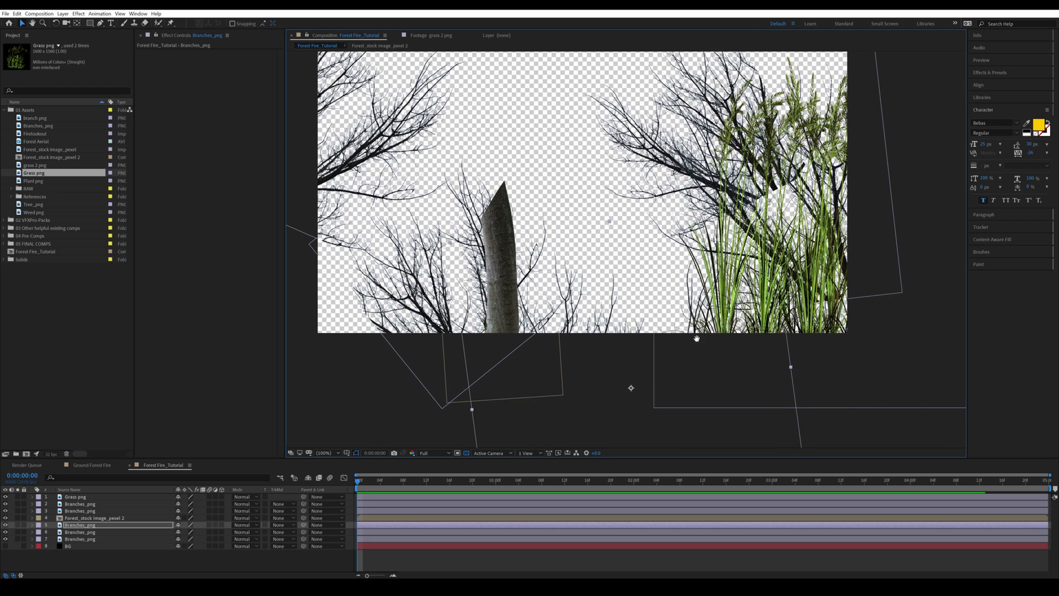
mouse_move(626, 355)
left_mouse_down()
mouse_move(635, 358)
mouse_move(616, 360)
left_mouse_up()
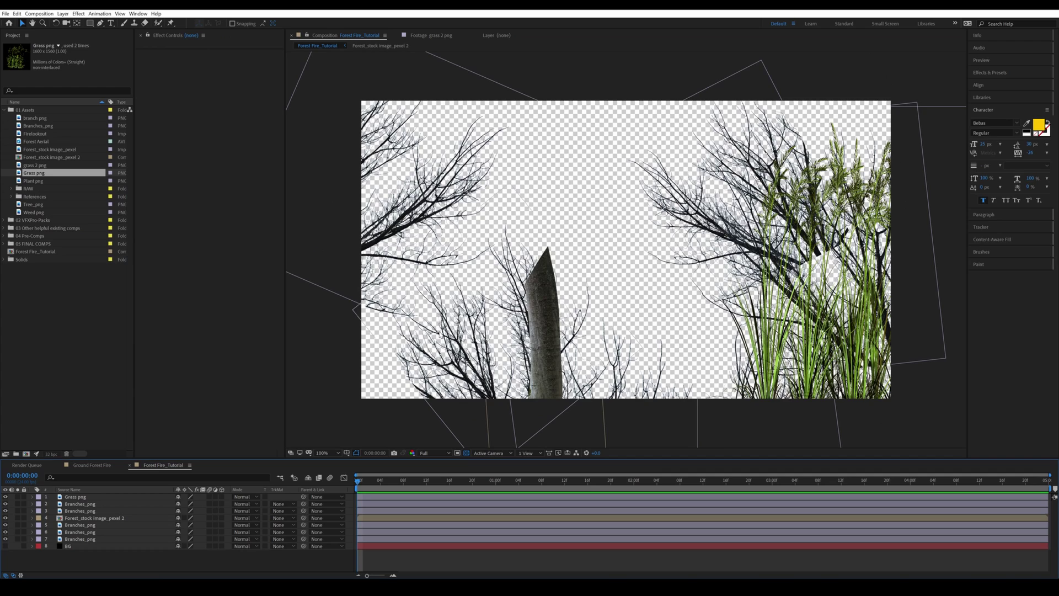
Add Weed.png as the topmost layer, then shrink it slightly and position it in the frame's lower left corner.
left_click_drag(45, 215, 72, 498)
left_click_drag(626, 276, 374, 368)
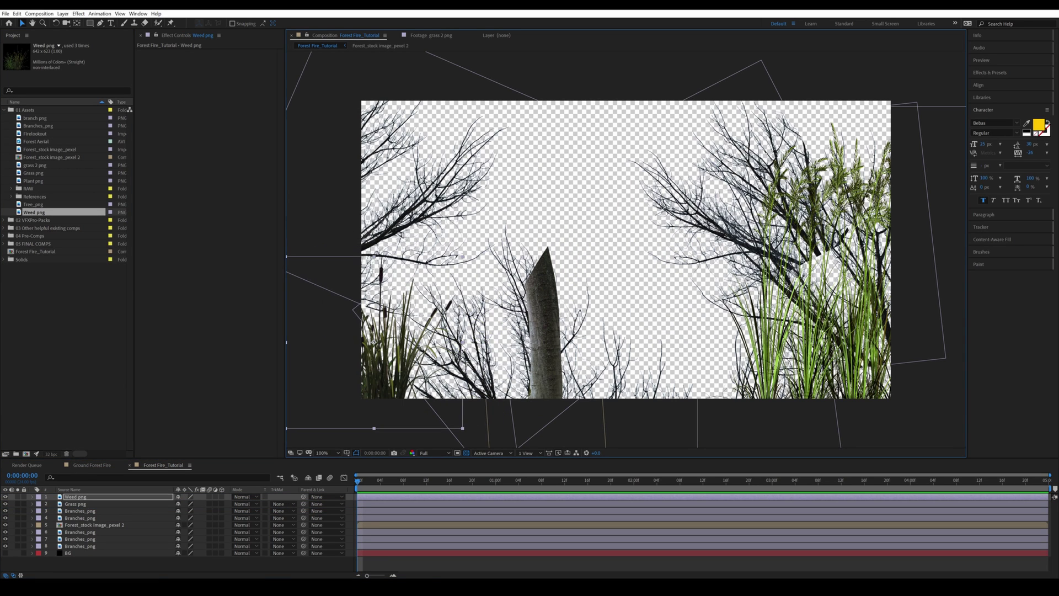
left_click_drag(462, 427, 456, 421)
left_click_drag(374, 368, 378, 365)
left_click_drag(461, 419, 465, 420)
left_click(327, 567)
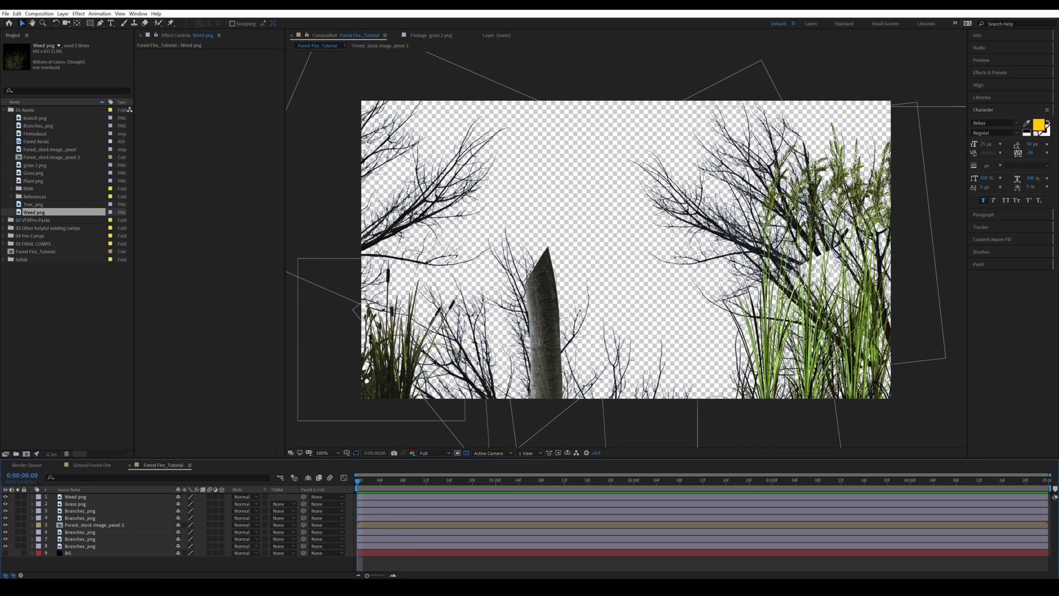
Add Plant.png to the composition, position it left of the trunk and place its layer below the branches.
left_click_drag(33, 180, 95, 501)
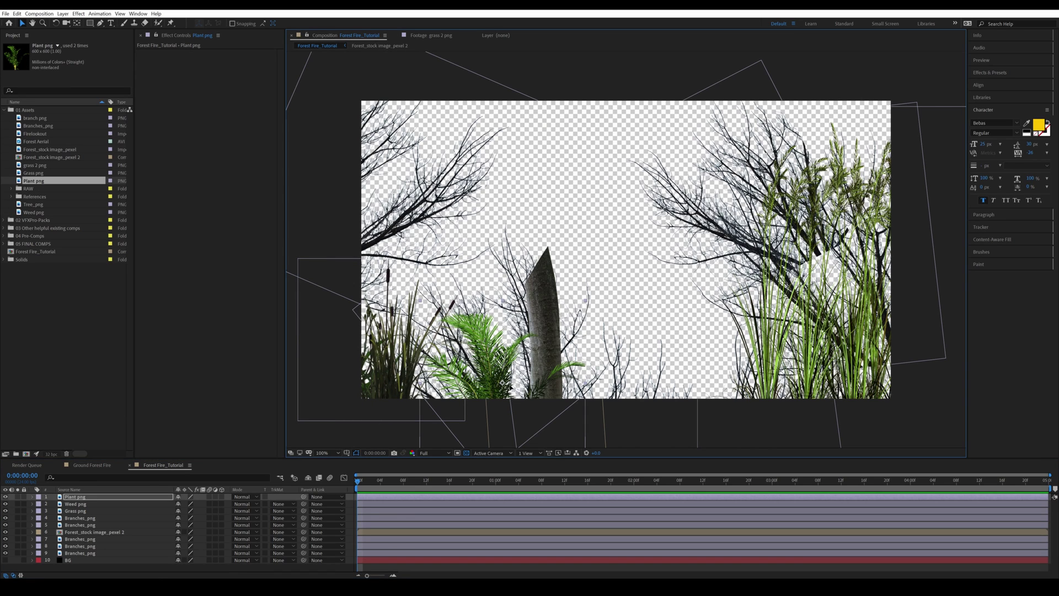
left_click_drag(510, 386, 512, 383)
left_click_drag(539, 341, 513, 352)
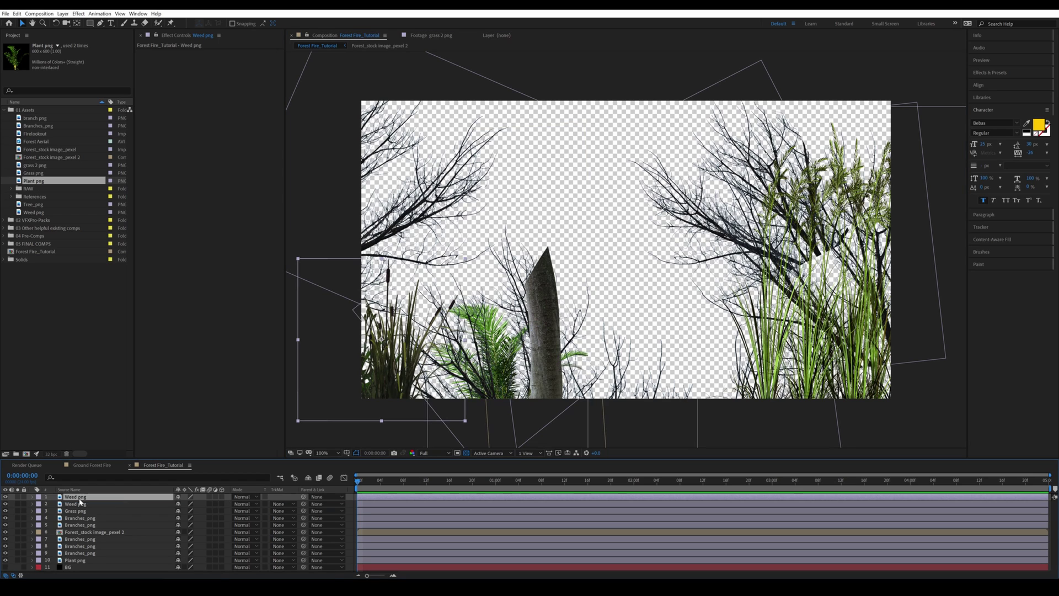
Place the duplicate Weed.png layer below Plant.png, then shrink and position it along the bottom edge beside the tall grass.
left_click_drag(80, 501, 82, 558)
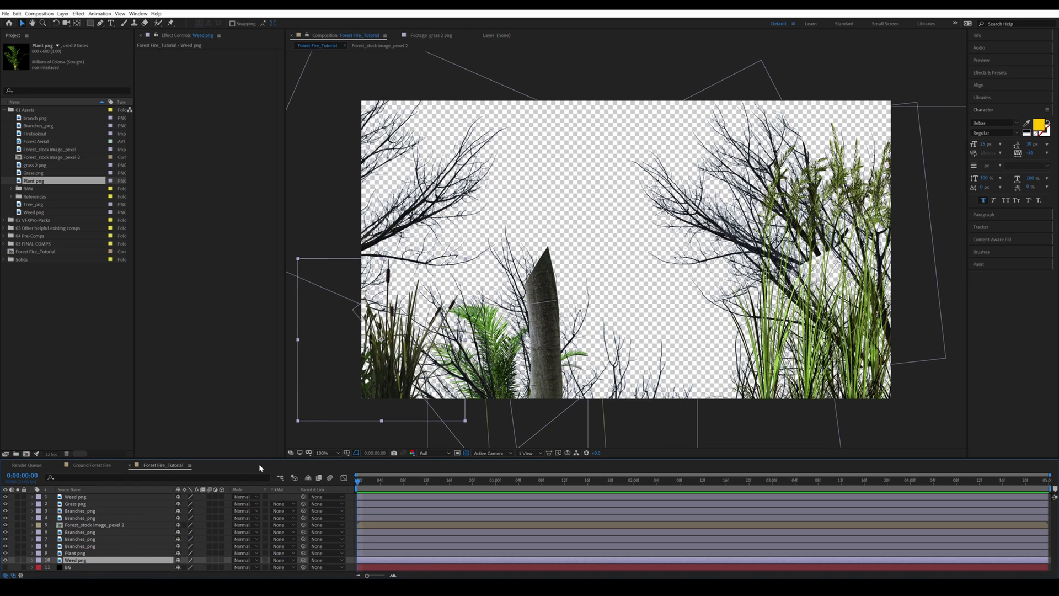
left_click_drag(389, 348, 711, 412)
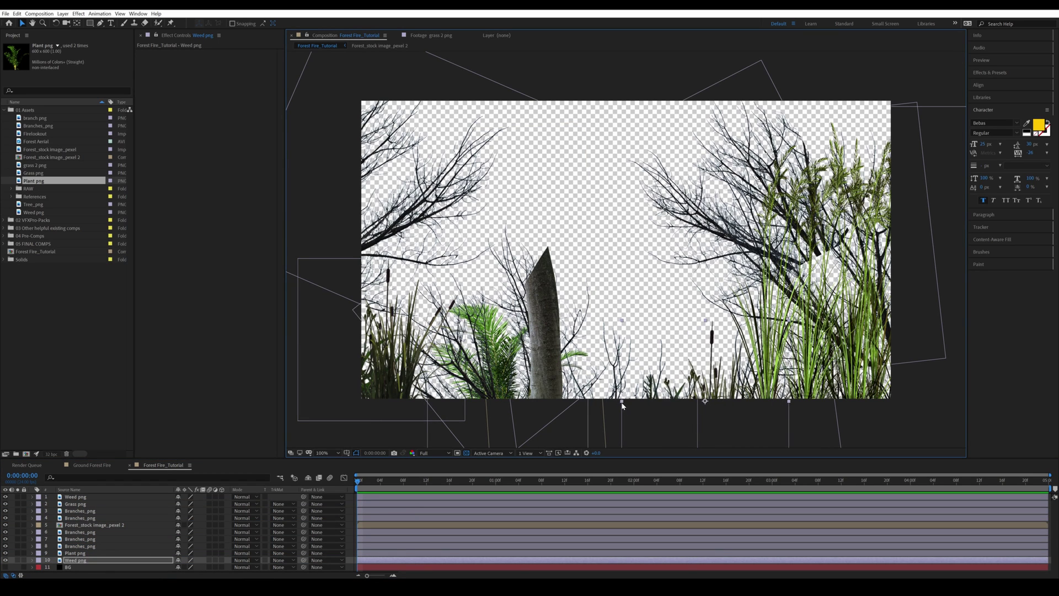
left_click_drag(622, 403, 657, 402)
left_click_drag(708, 420, 736, 395)
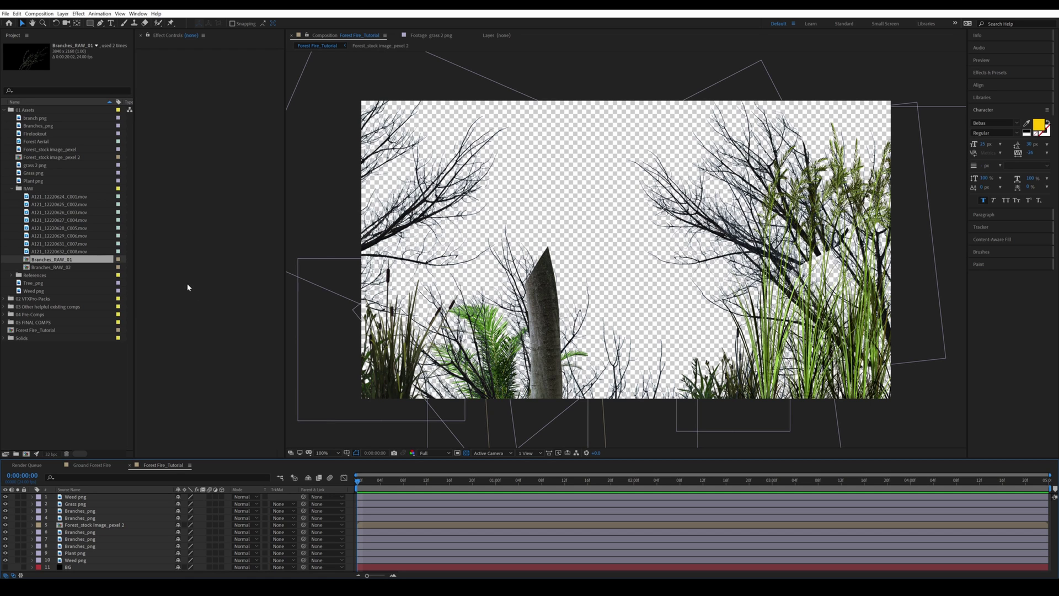
Add Branches_RAW_01 above the Plant.png layer, then scale it down, rotate it and position it low, right of the trunk.
left_click_drag(188, 553, 150, 553)
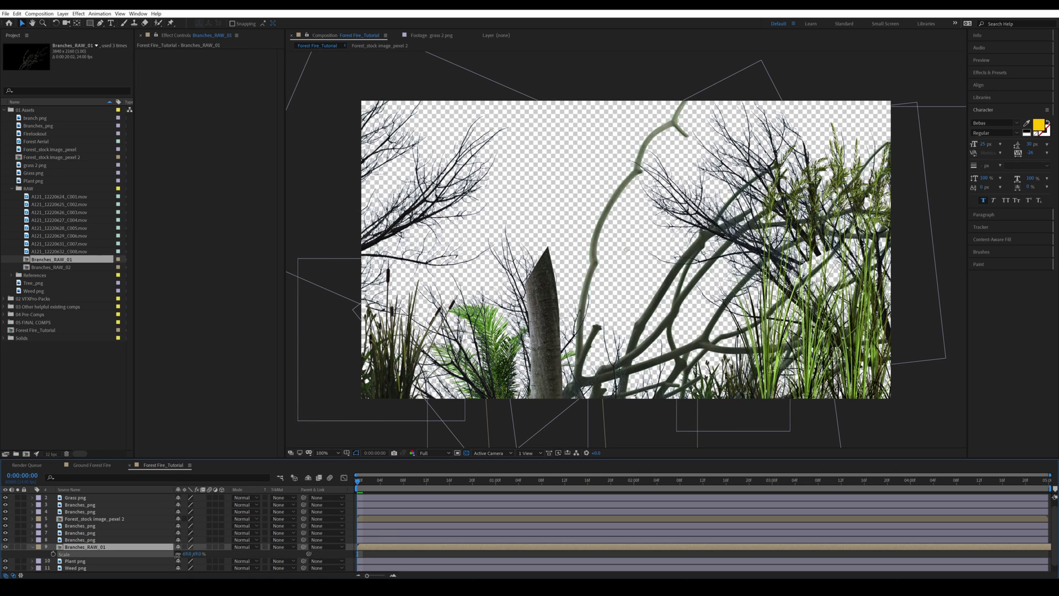
key("w")
left_click_drag(678, 272, 626, 427)
key("v")
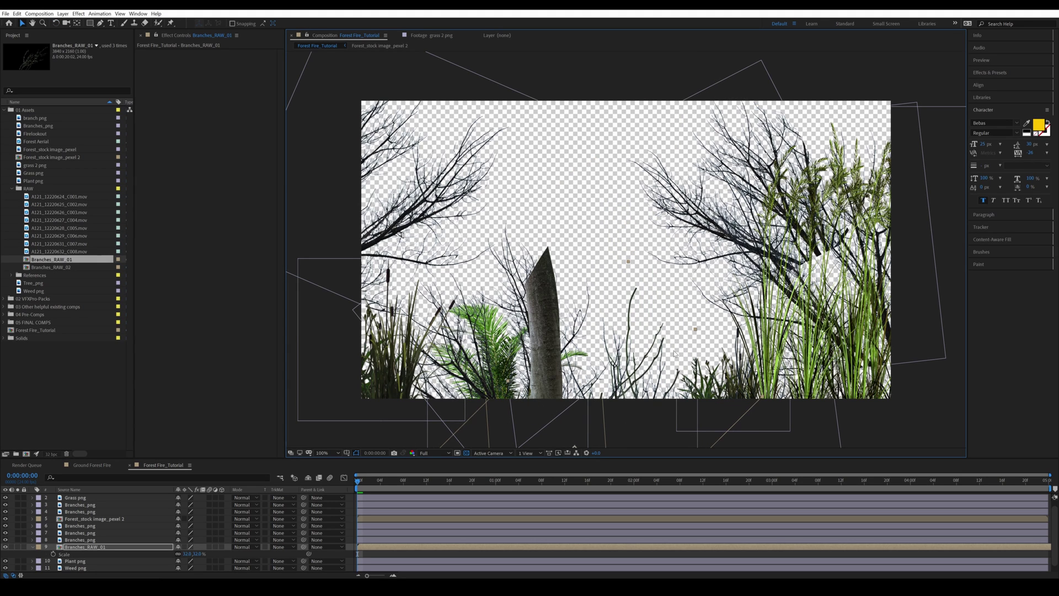
left_click_drag(695, 330, 660, 394)
key("w")
key("v")
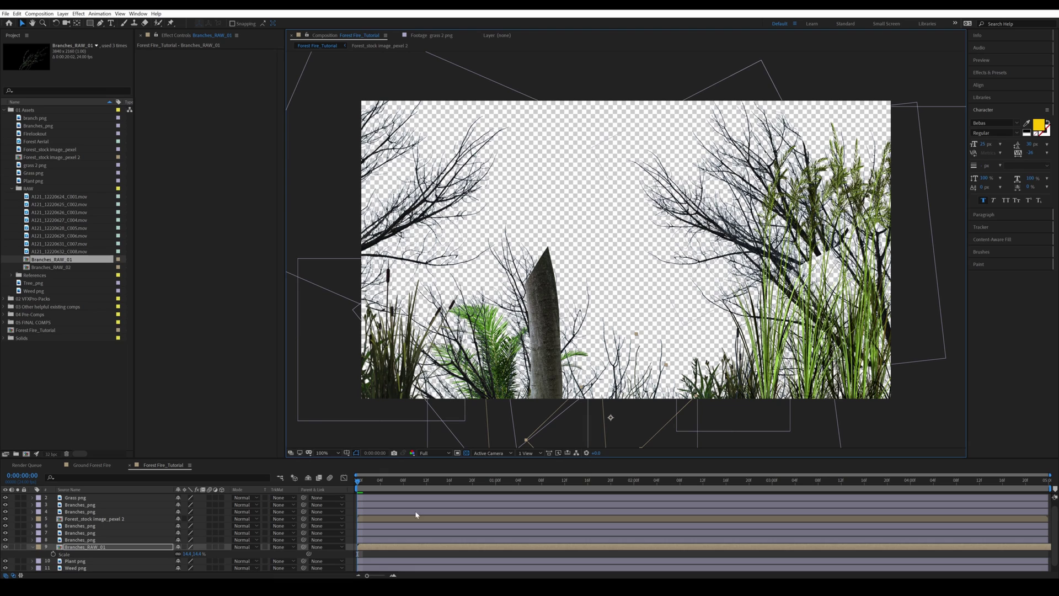
Duplicate the Branches_RAW_01 layer and position the copy further right along the bottom edge, near the small weeds.
key("ctrl+d")
scroll(121, 526, "down", 1)
left_click_drag(616, 414, 648, 398)
key("Return")
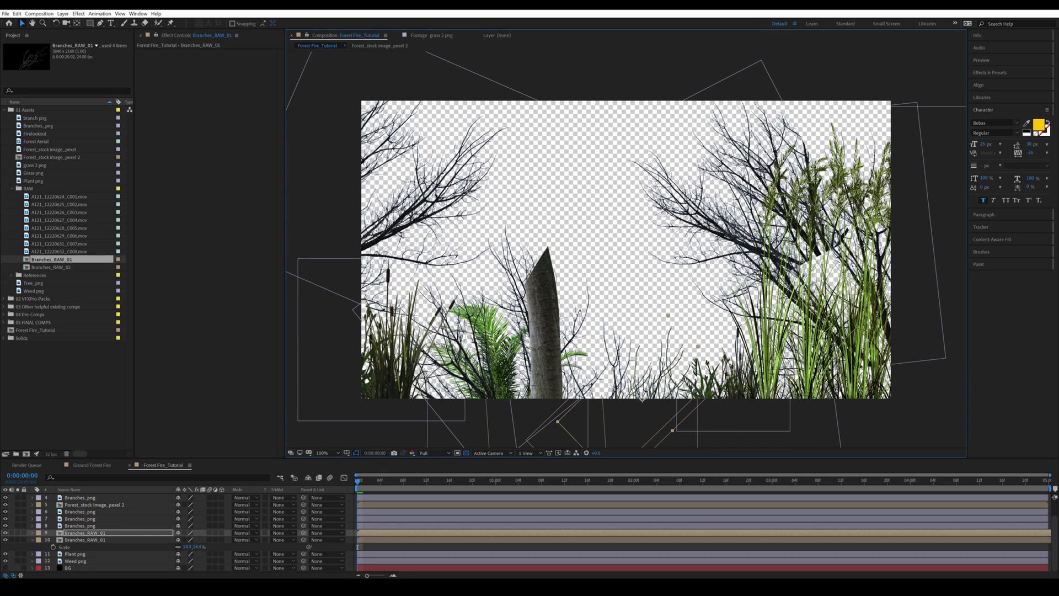
left_click_drag(698, 346, 719, 335)
left_click_drag(372, 534, 238, 538)
left_click(239, 546)
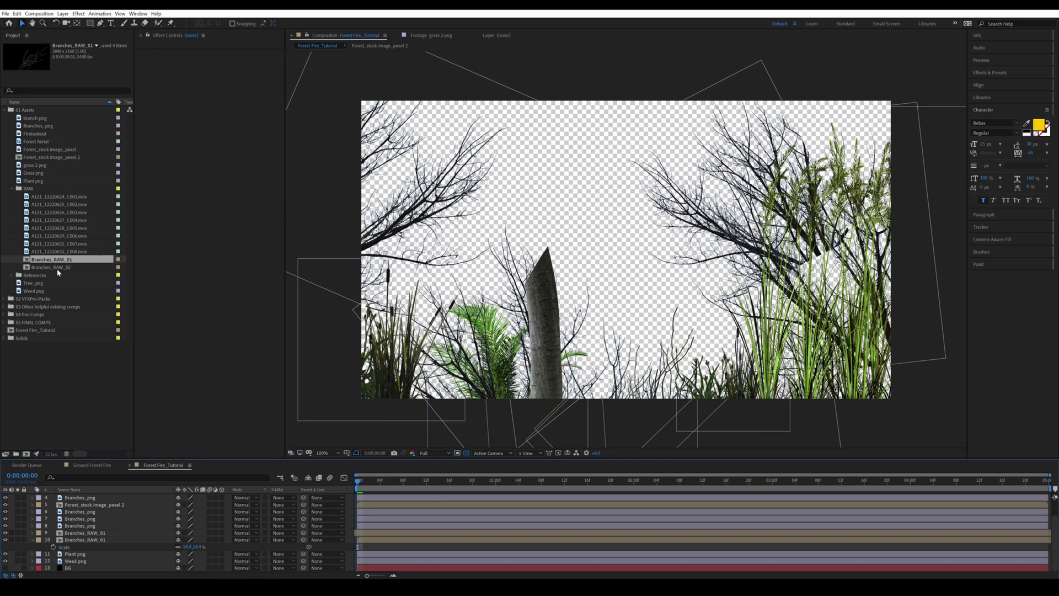
Add Branches_RAW_02 above Plant.png, solo it, then scale it down and position it toward the frame's lower right.
left_click_drag(100, 441, 105, 550)
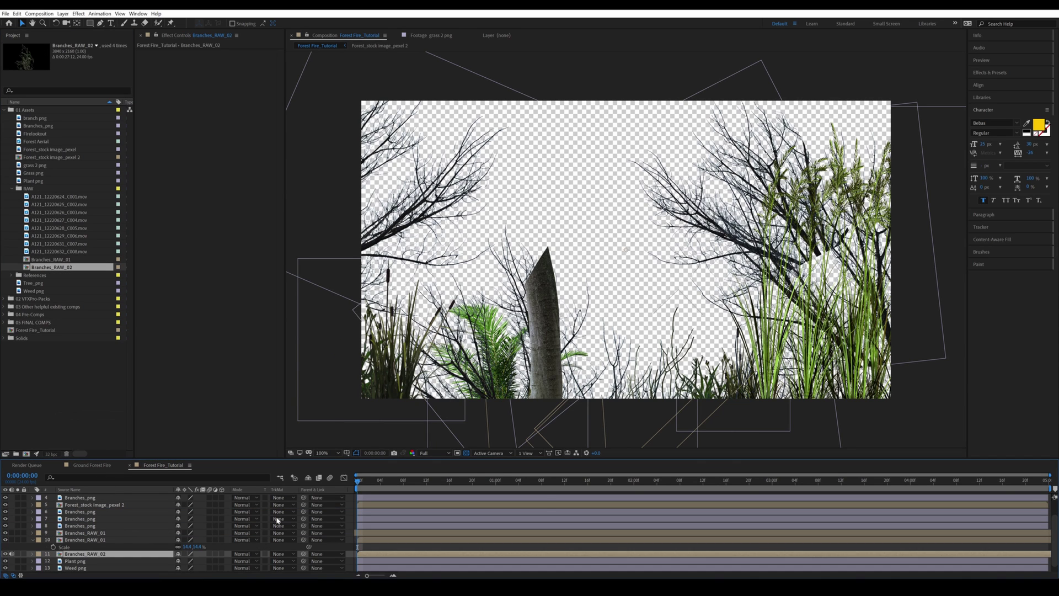
key("s")
left_click_drag(193, 561, 184, 561)
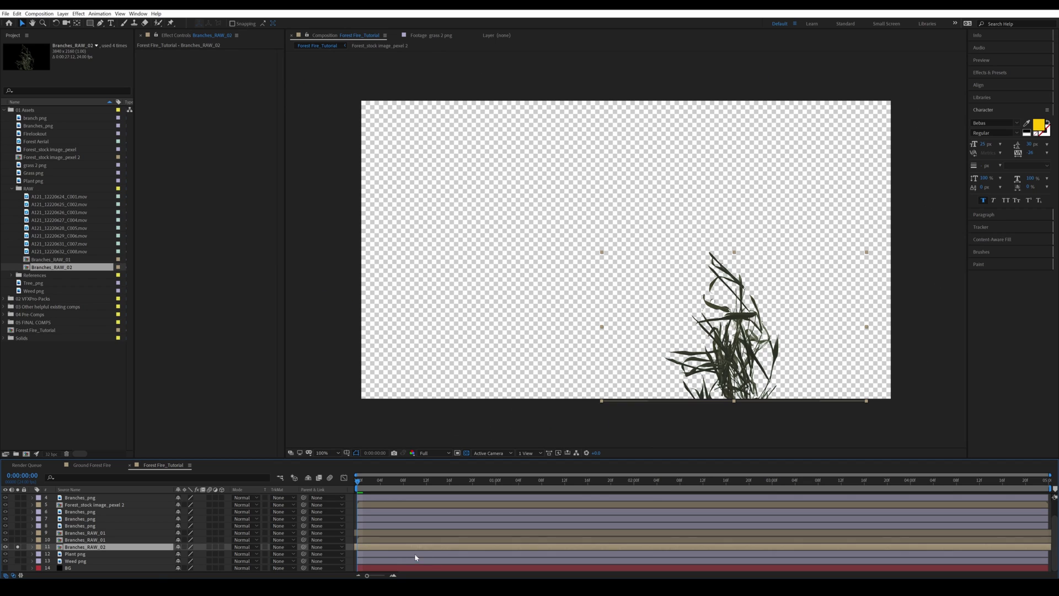
left_click_drag(416, 554, 371, 559)
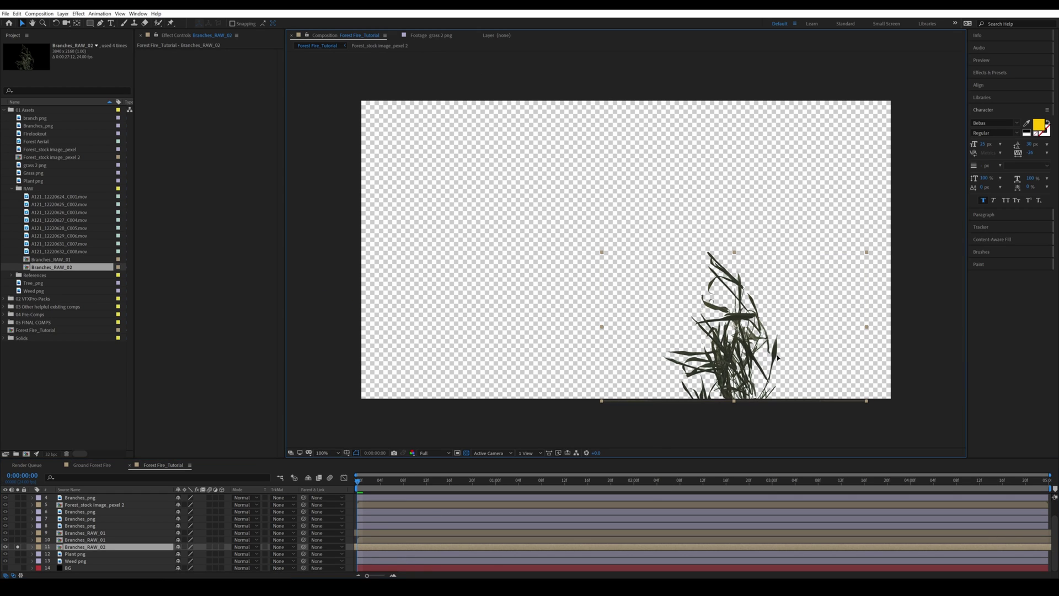
left_click_drag(866, 327, 877, 326)
left_click_drag(855, 335, 866, 331)
key("Return")
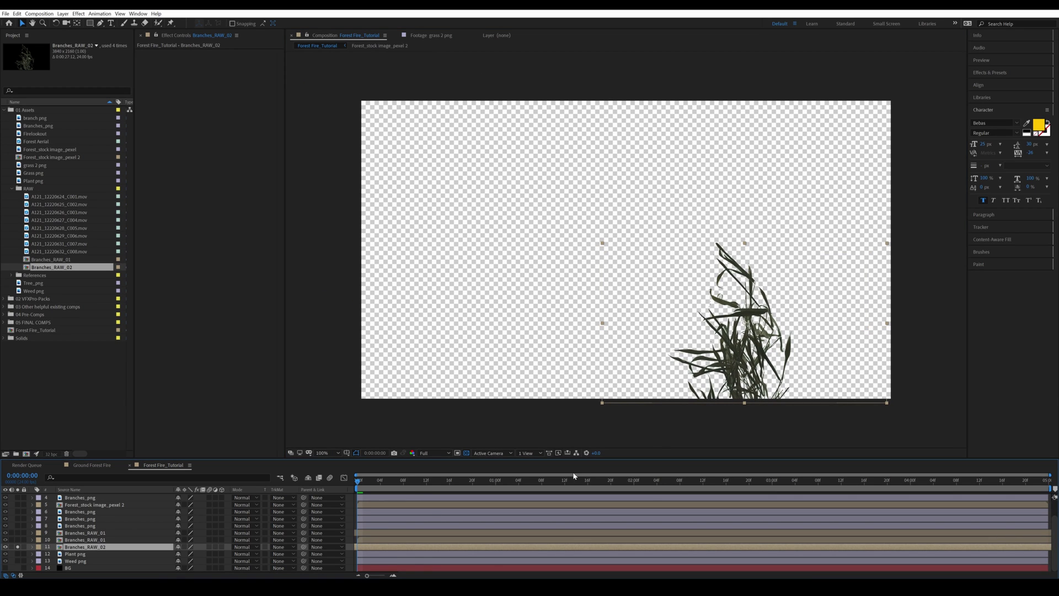
Duplicate the Branches_RAW_02 layer, then enlarge the copy and position it against the frame's lower right edge.
key("ctrl+d")
left_click_drag(682, 351, 728, 340)
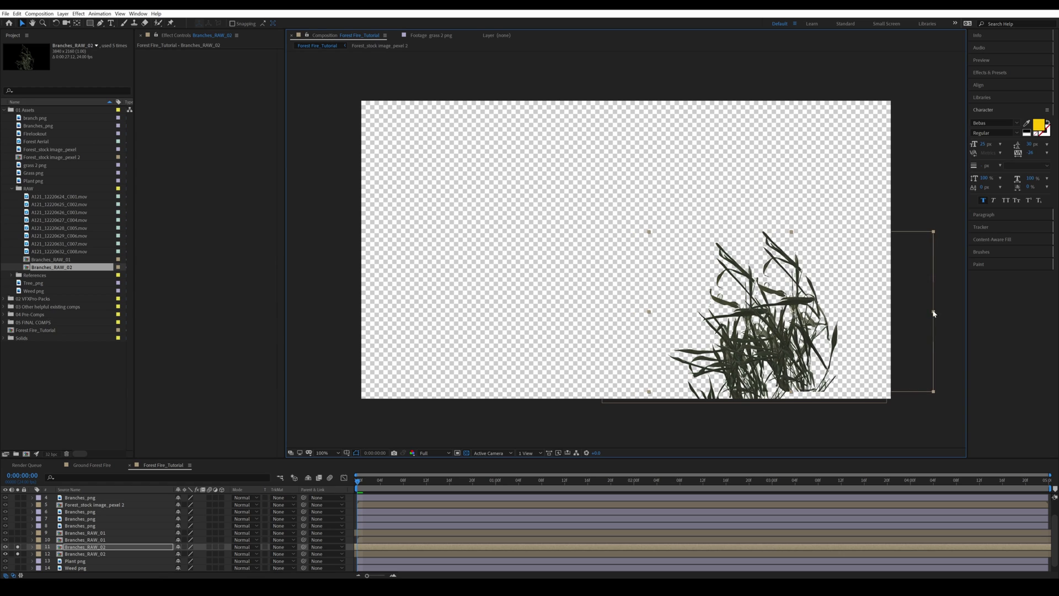
left_click_drag(934, 312, 978, 312)
left_click_drag(792, 208, 882, 158)
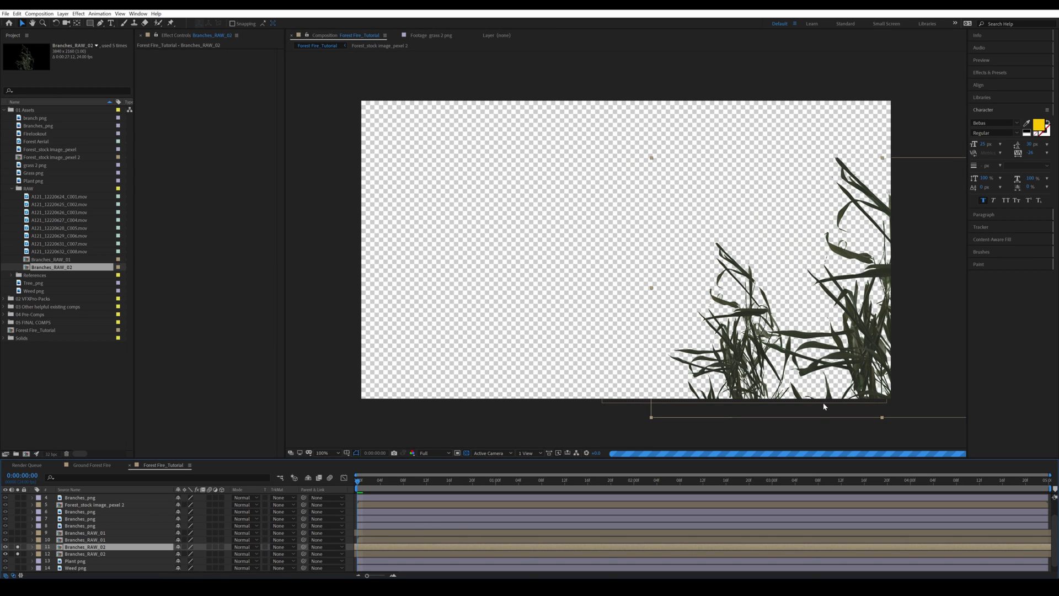
left_click(342, 497)
left_click(930, 245)
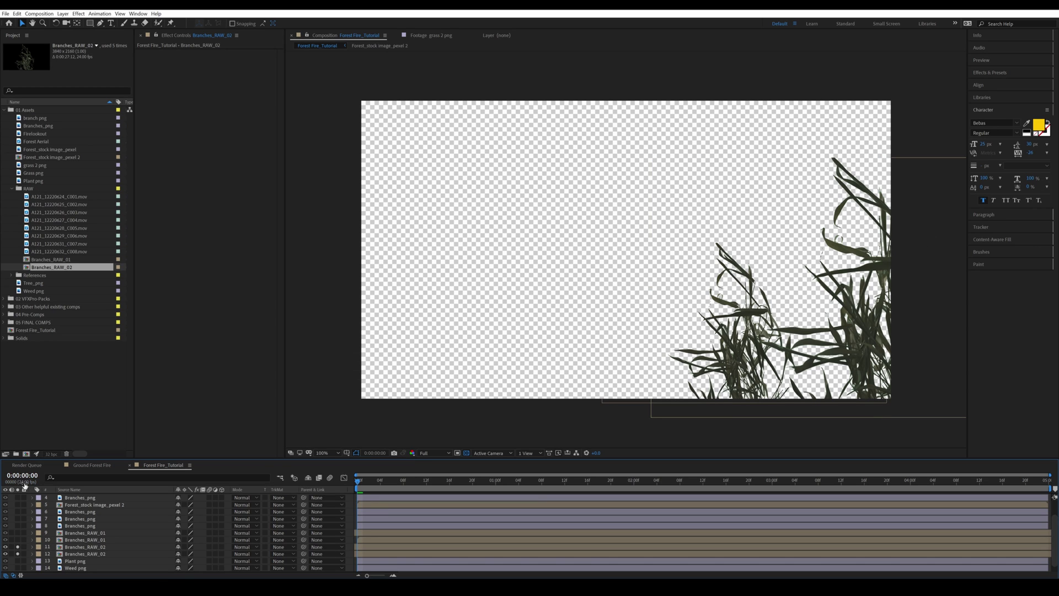
Duplicate the smaller Branches_RAW_02 layer, move the copy to the frame's lower left and mirror it horizontally.
left_click(85, 553)
key("ctrl+d")
left_click_drag(762, 293, 460, 295)
key("s")
left_click_drag(197, 560, 187, 560)
left_click(177, 560)
left_click(186, 560)
left_click(186, 560)
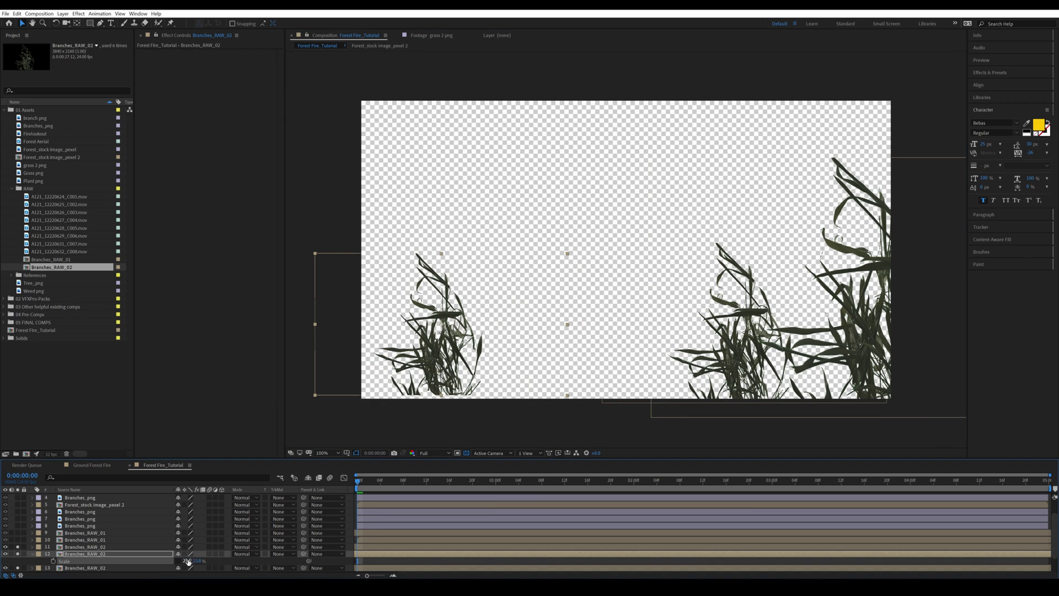
type("-")
Turn off solo on the Branches_RAW_02 layers to show the whole composition again.
scroll(187, 562, "down", 1)
left_click(223, 543)
left_click(177, 540)
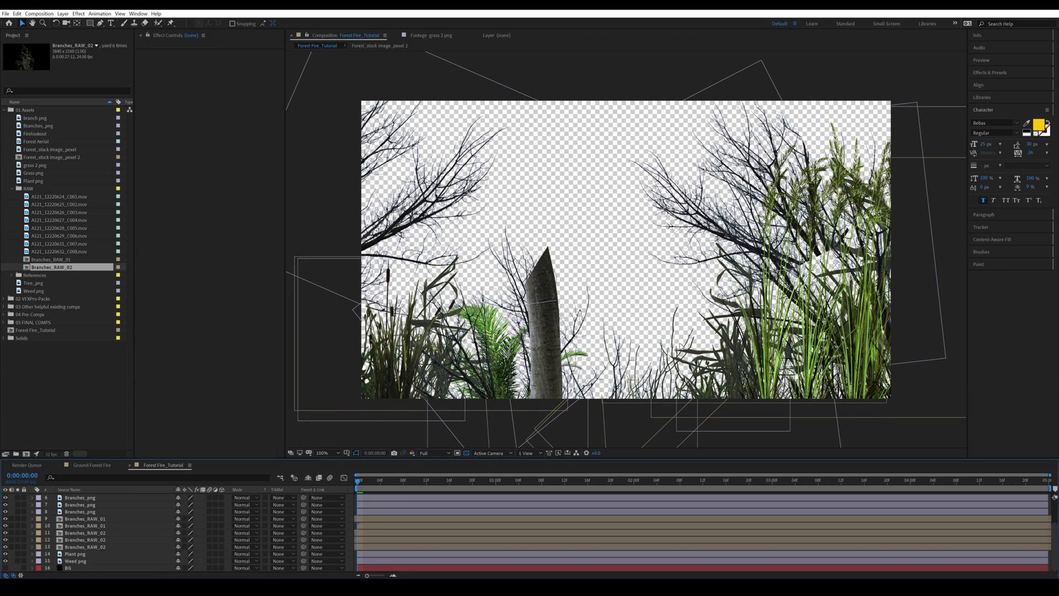
Solo the topmost Weed.png layer and apply the Levels effect to it.
scroll(110, 529, "up", 3)
left_click(75, 496)
left_click(18, 497)
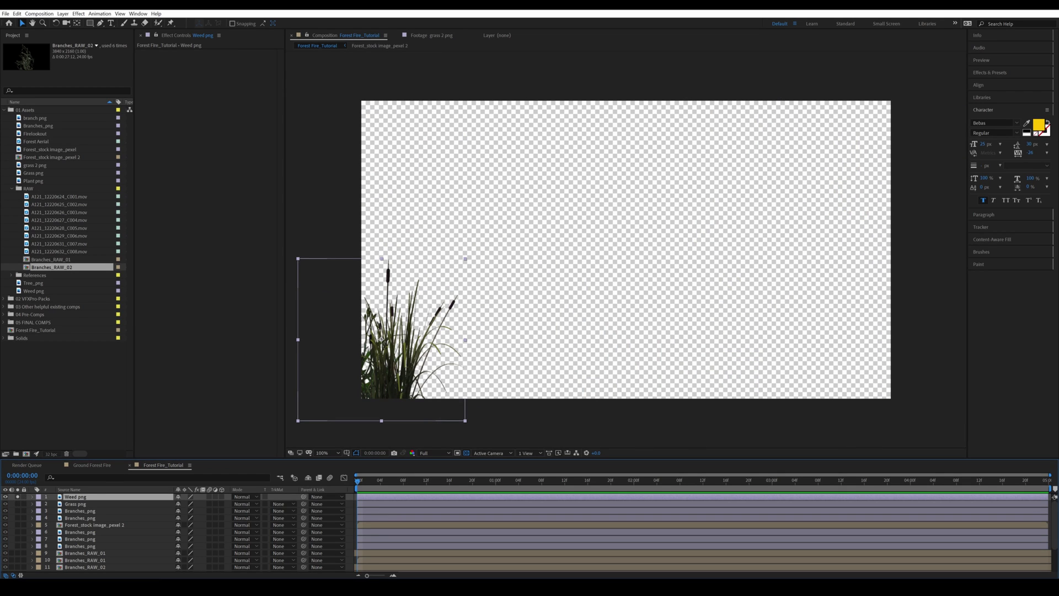
left_click(999, 73)
left_click(999, 83)
type("levels")
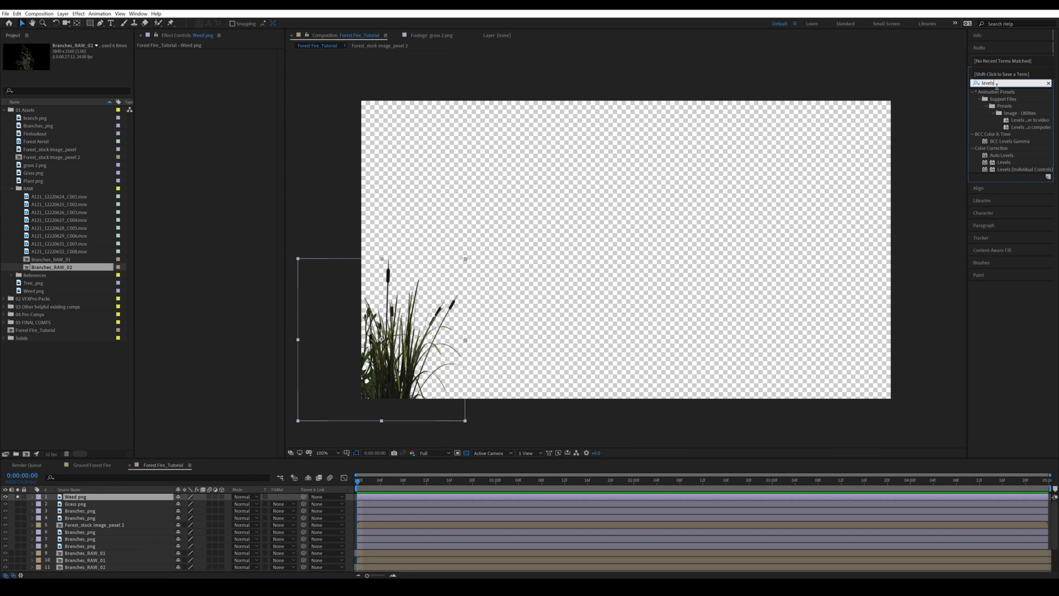
left_click_drag(999, 162, 207, 76)
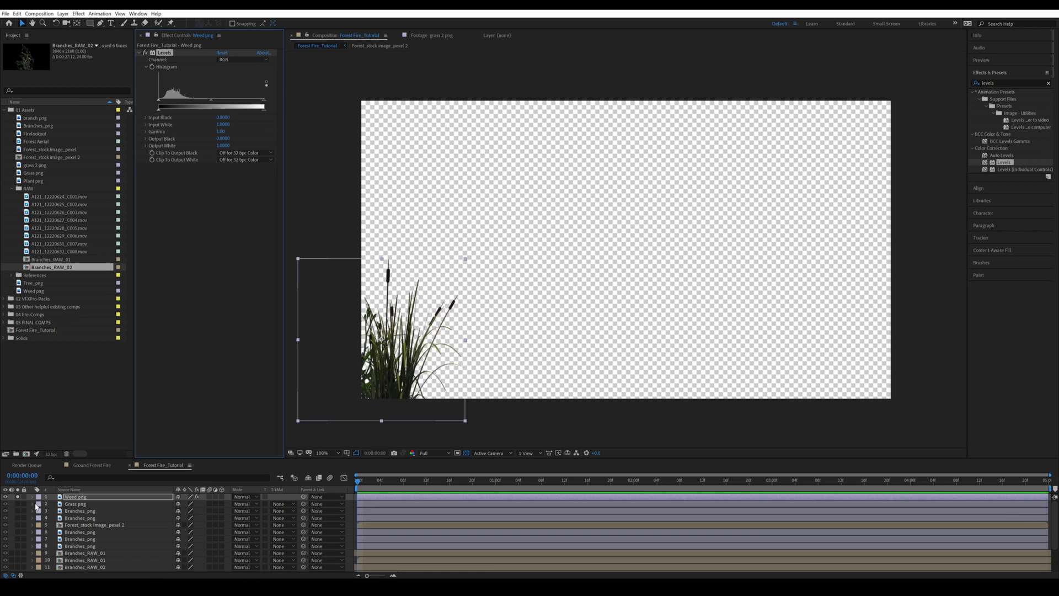
Lower the Output White level of the top Weed.png layer to black and paste the Levels effect onto every other layer above BG.
left_click_drag(263, 110, 149, 110)
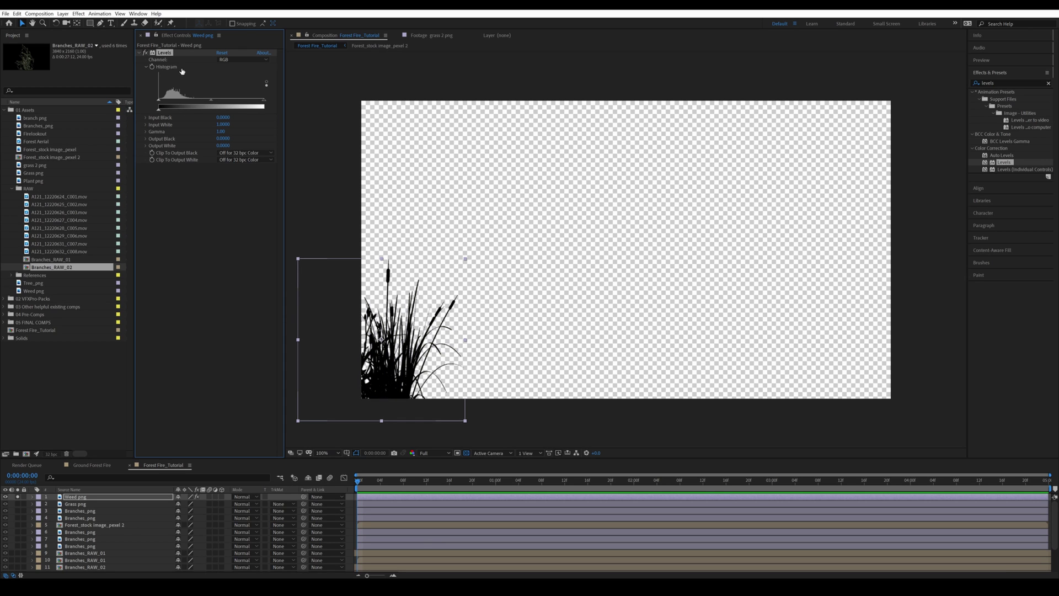
left_click(187, 242)
left_click(165, 55)
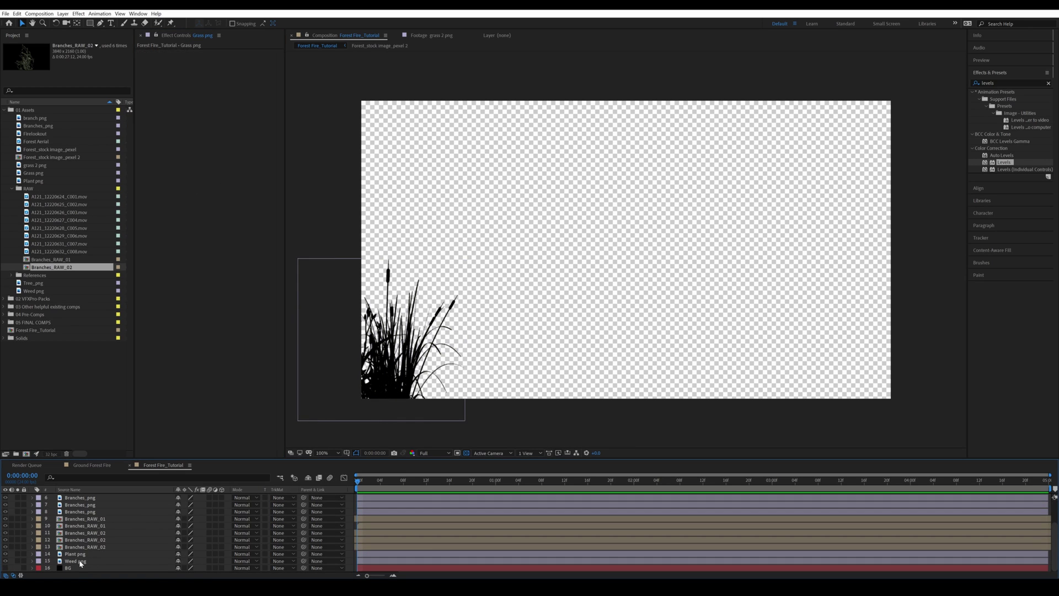
left_click(83, 568, "shift")
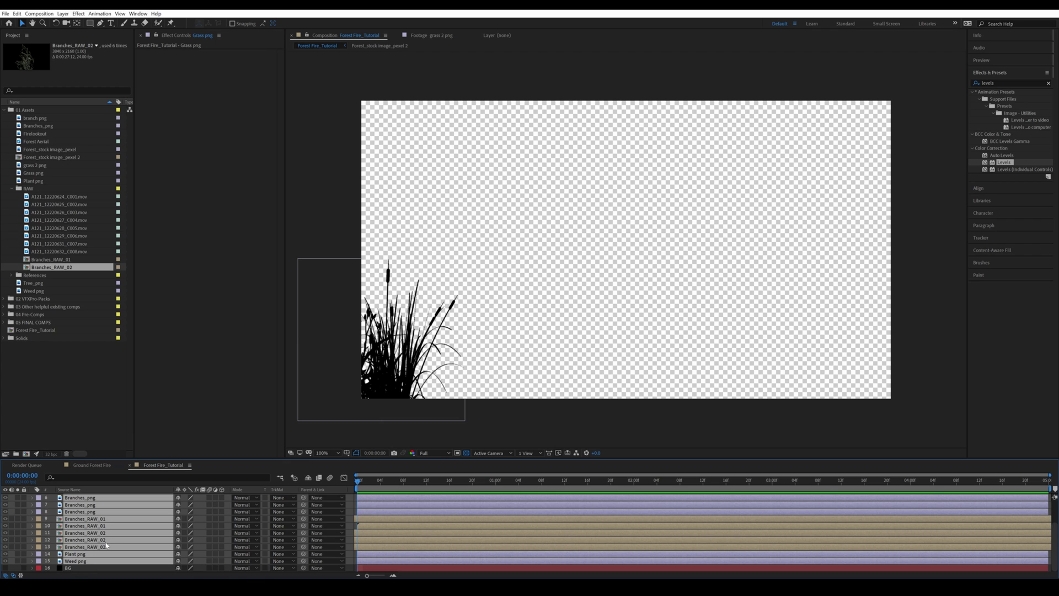
key("ctrl+v")
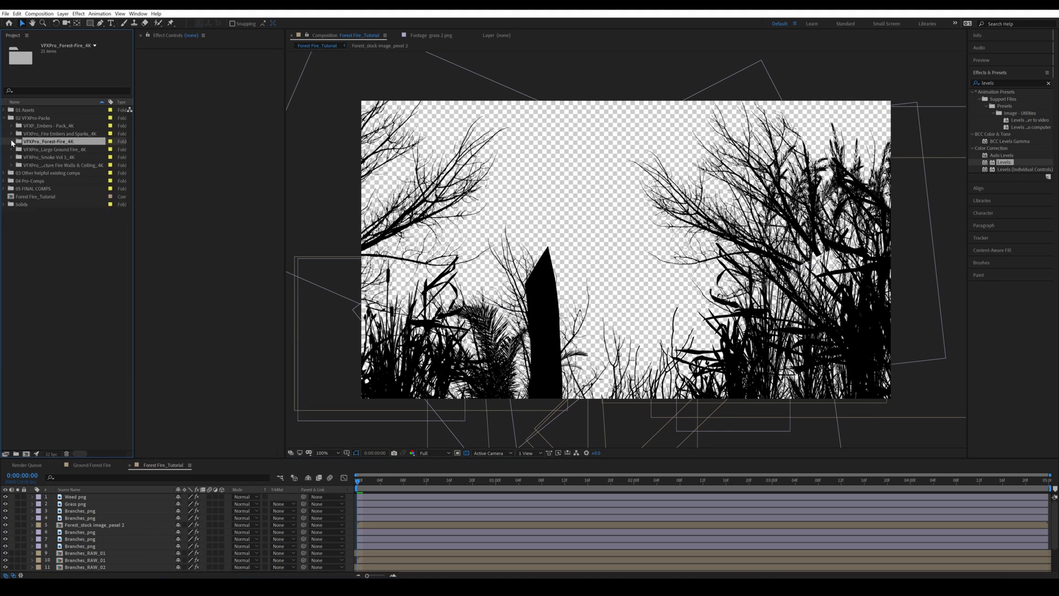
Add Branches-Fire_01_4K.mov from the VFXPro_Forest-Fire_4K folder below the Grass.png layer and scale it down to about 26%.
left_click(11, 142)
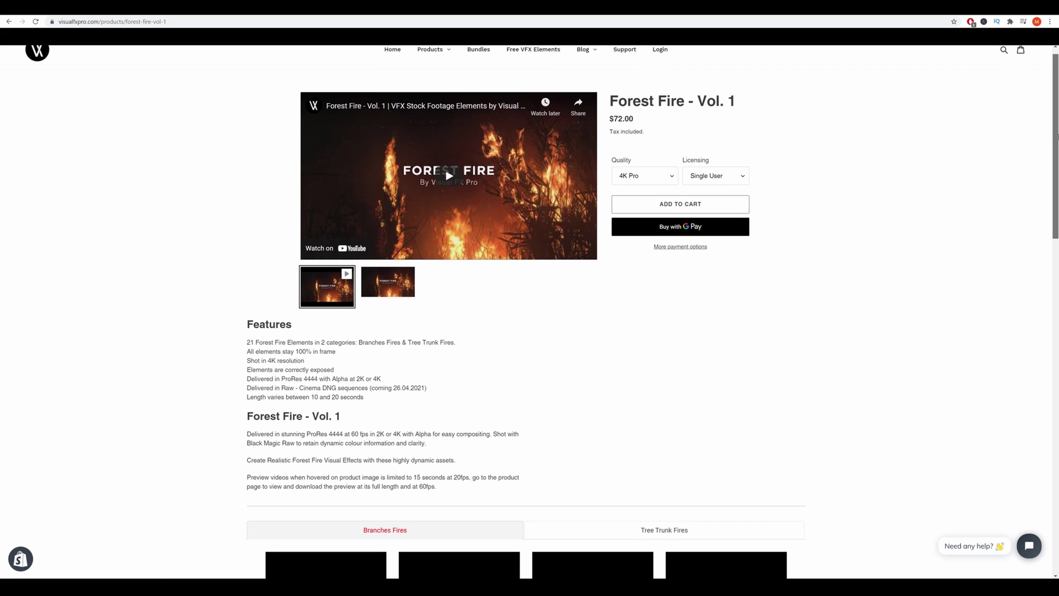
scroll(417, 292, "down", 2)
scroll(417, 292, "down", 2)
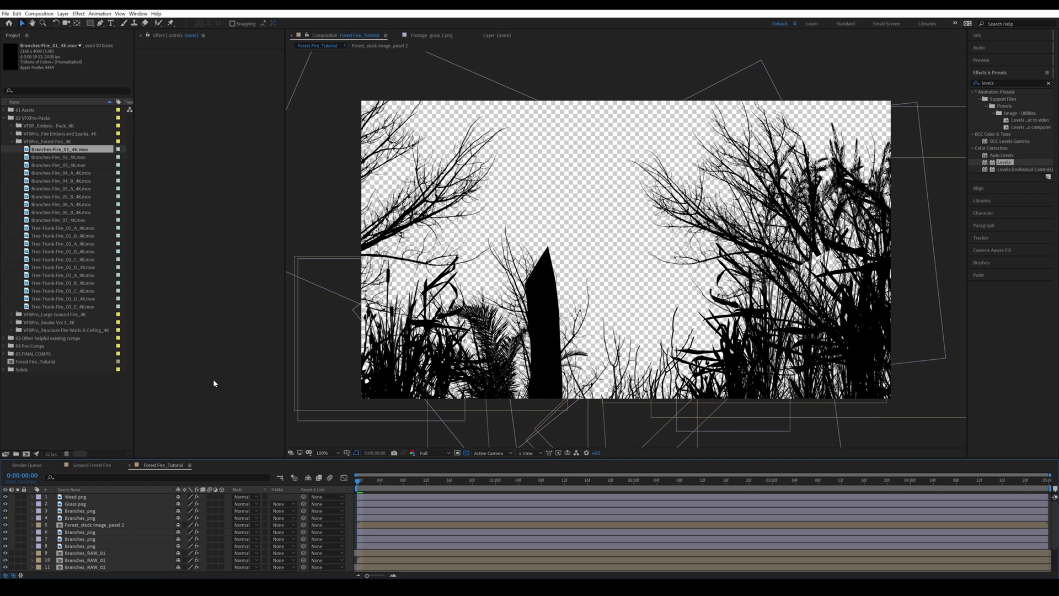
left_click(70, 150)
left_click_drag(70, 152, 94, 512)
key("s")
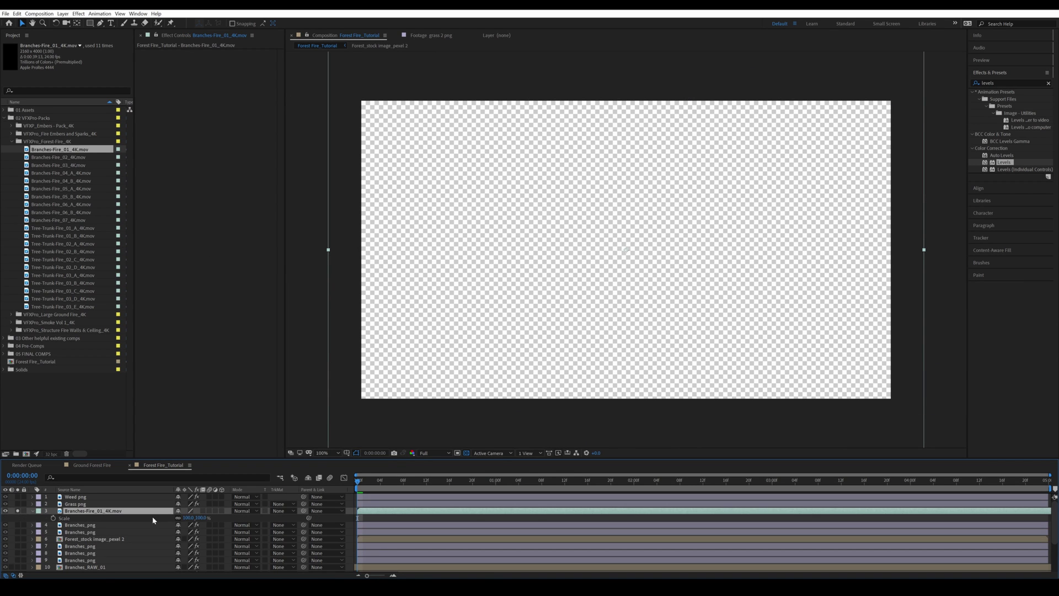
left_click_drag(189, 518, 168, 517)
left_click(466, 453)
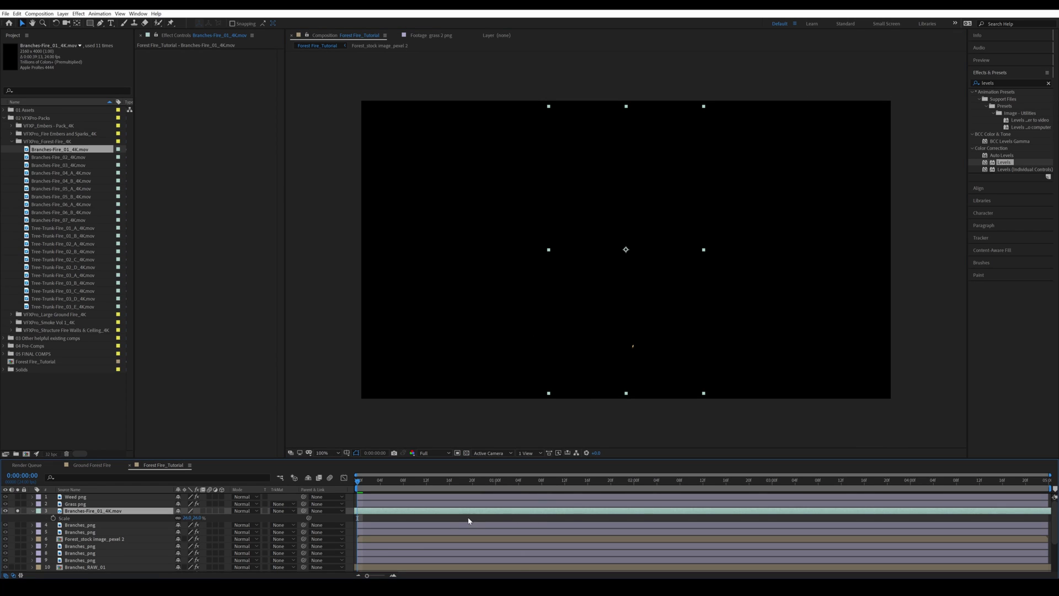
Turn off solo on the fire clip and position the flame over the upper end of the tree trunk.
left_click(32, 510)
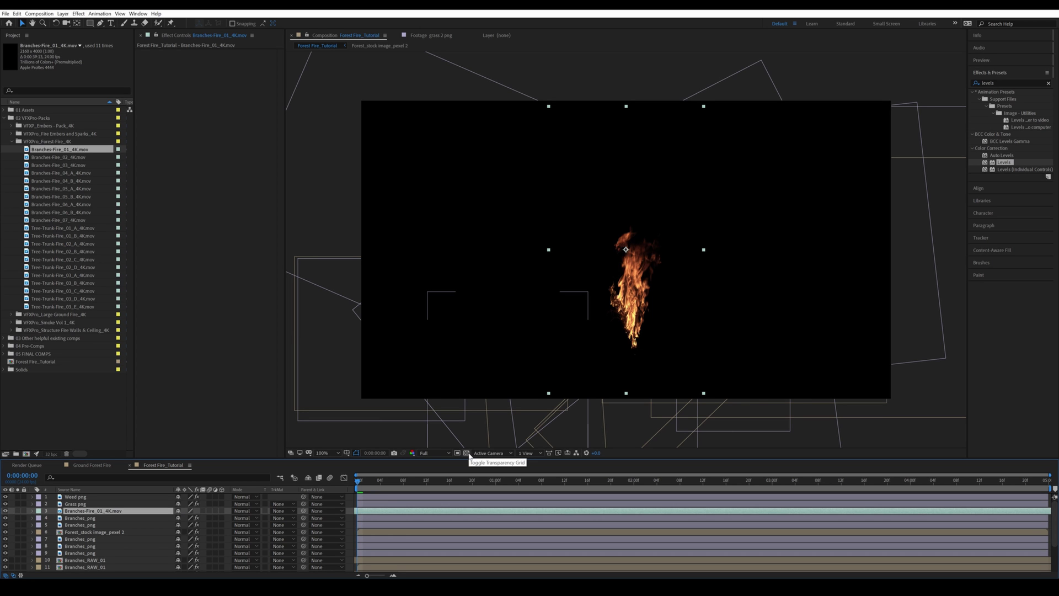
left_click(467, 452)
left_click_drag(676, 292, 591, 266)
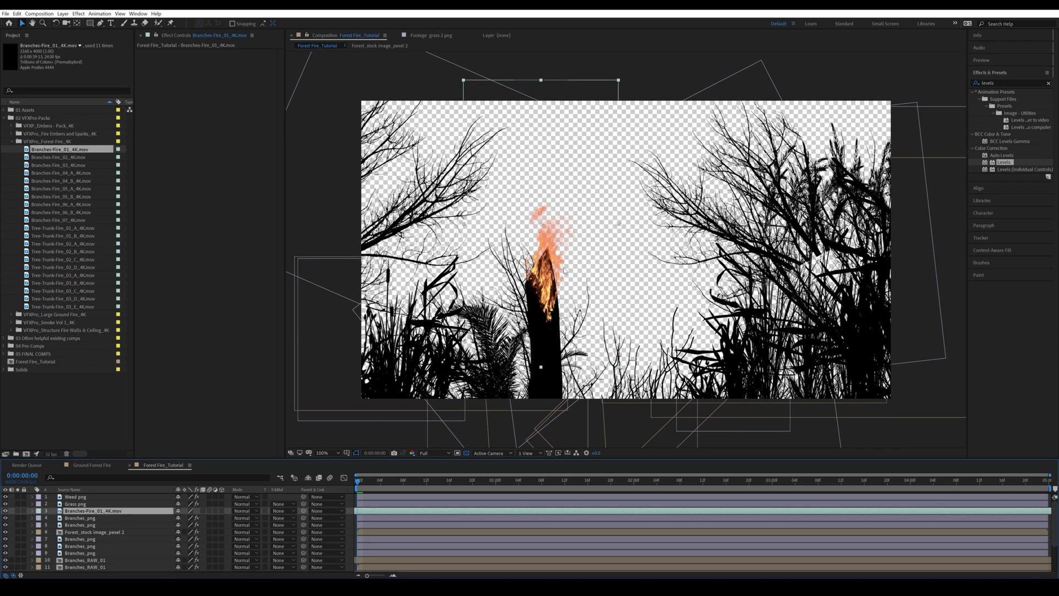
left_click_drag(536, 269, 540, 268)
left_click(347, 498)
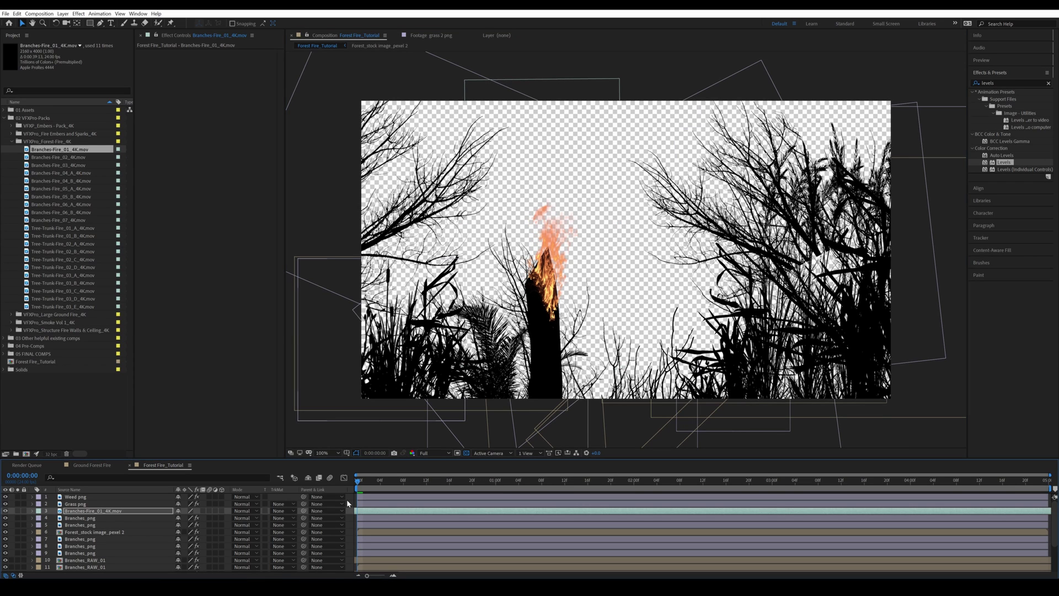
Create a new composition from Smoke_08_4K.mov and place it in Forest Fire_Tutorial directly above the BG layer.
left_click(12, 322)
scroll(77, 297, "down", 1)
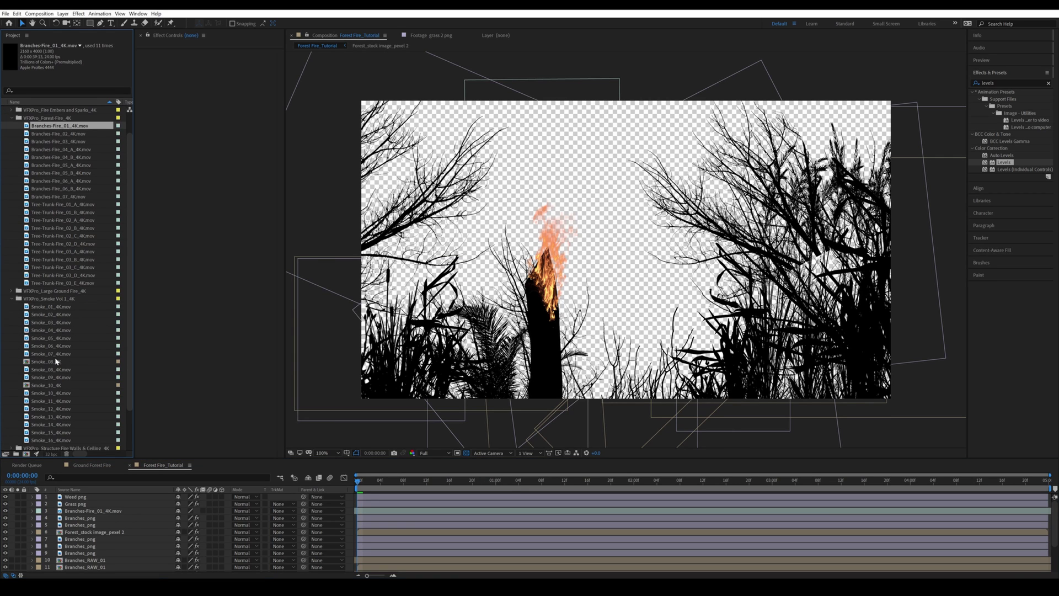
left_click(48, 370)
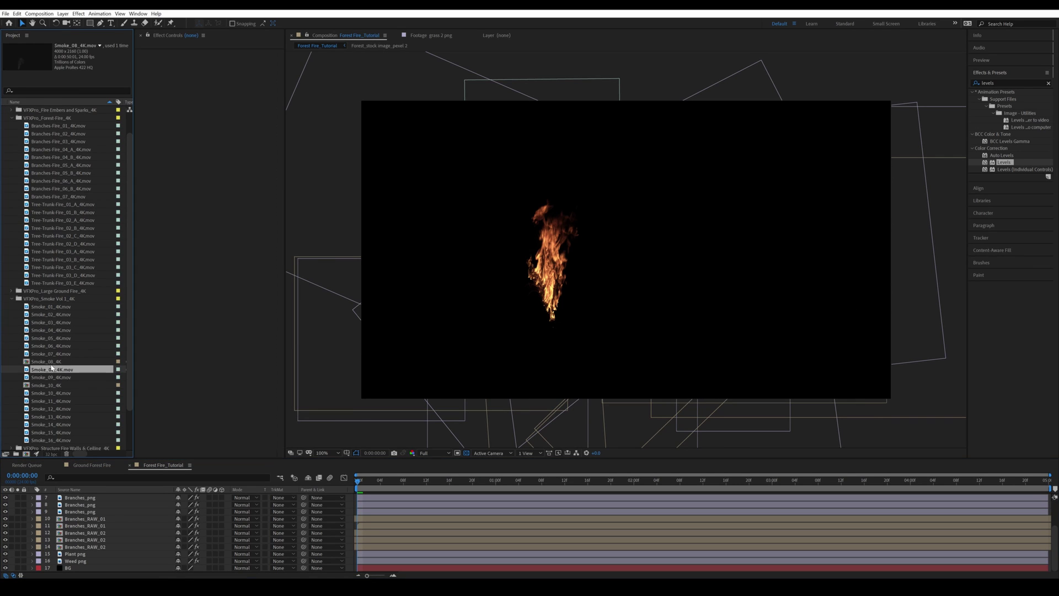
left_click_drag(51, 368, 26, 453)
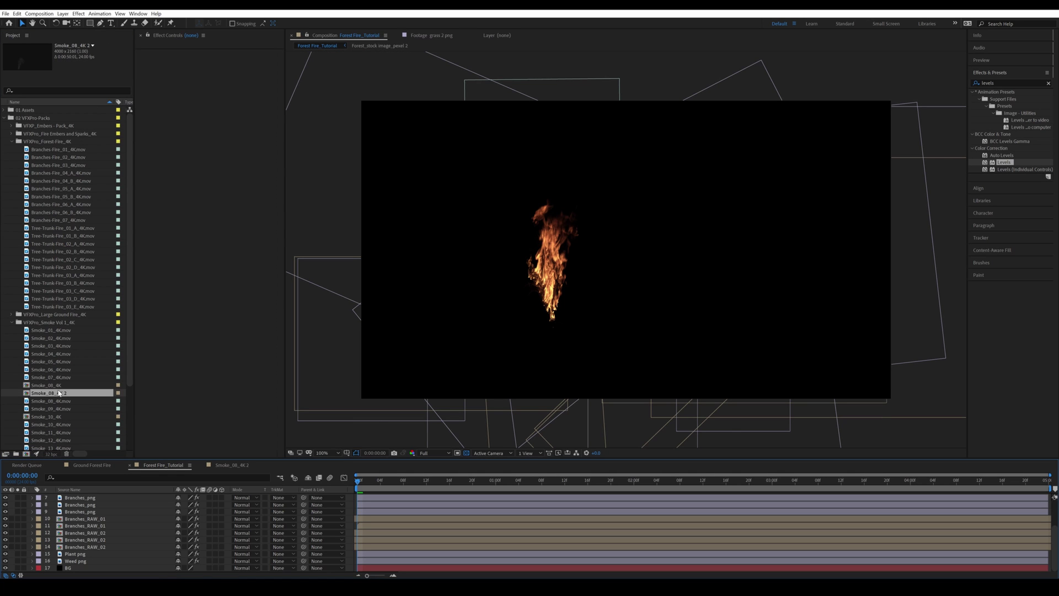
left_click_drag(64, 395, 80, 561)
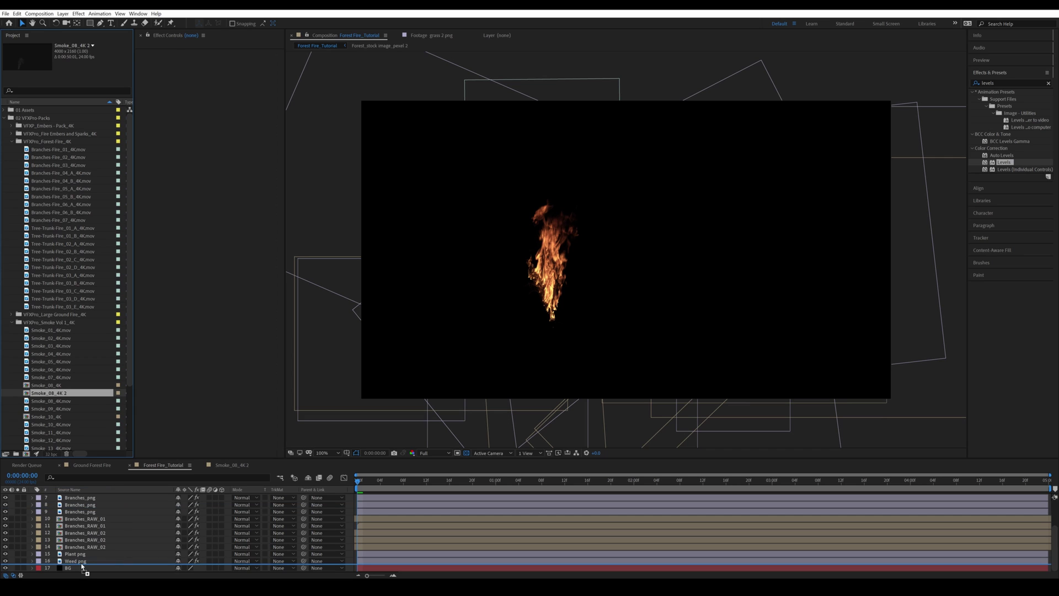
Apply Levels to Smoke_08_4K.mov inside the new smoke composition and set Input Black to 0.07.
left_click(231, 465)
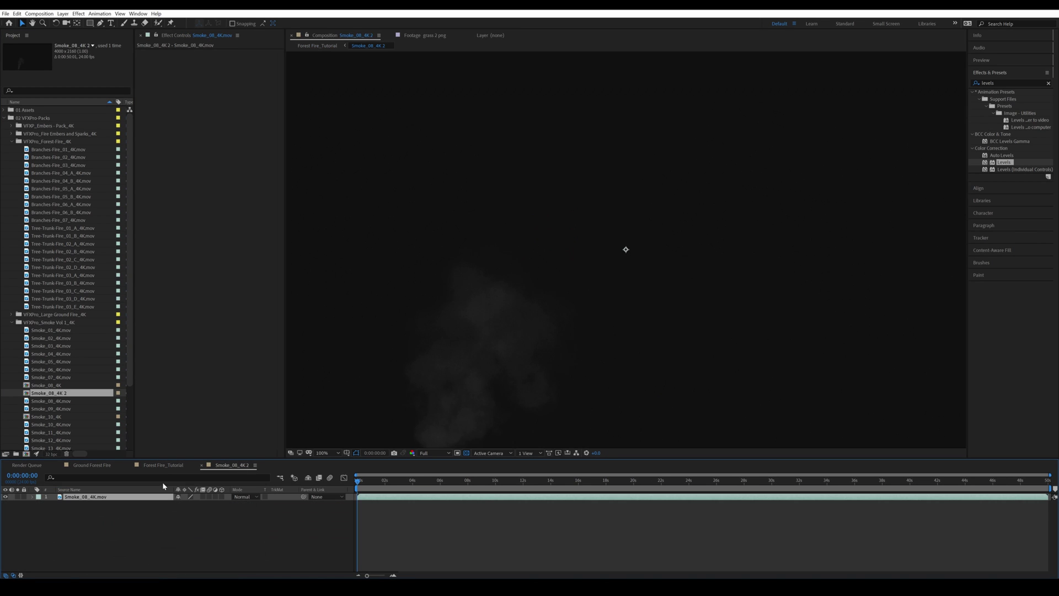
key("shift+slash")
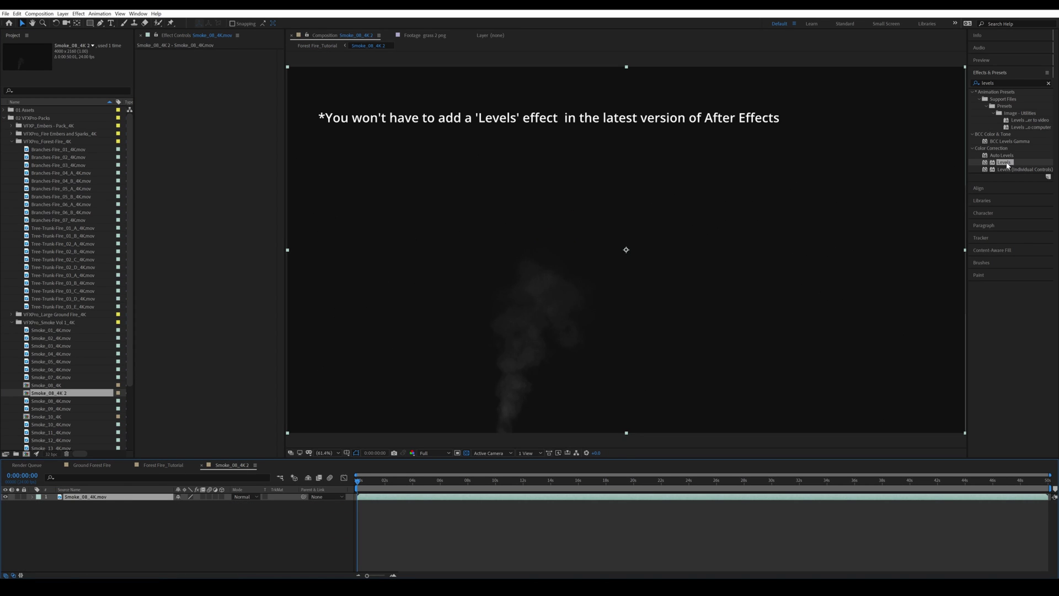
left_click_drag(1007, 165, 233, 119)
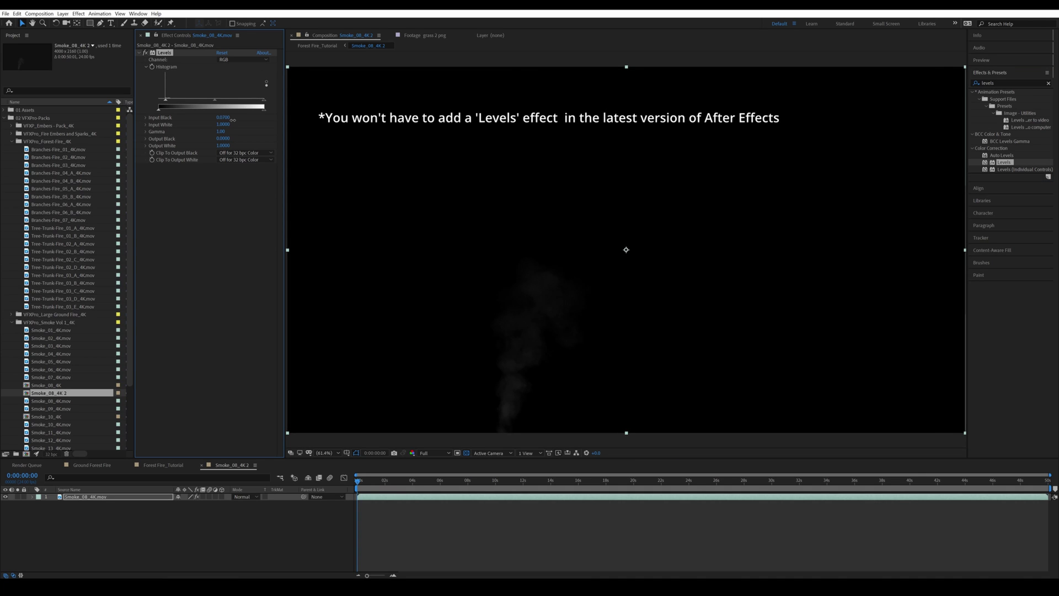
left_click(145, 52)
Find the unmult preset and apply it to the smoke clip to make its black background transparent.
left_click(992, 83)
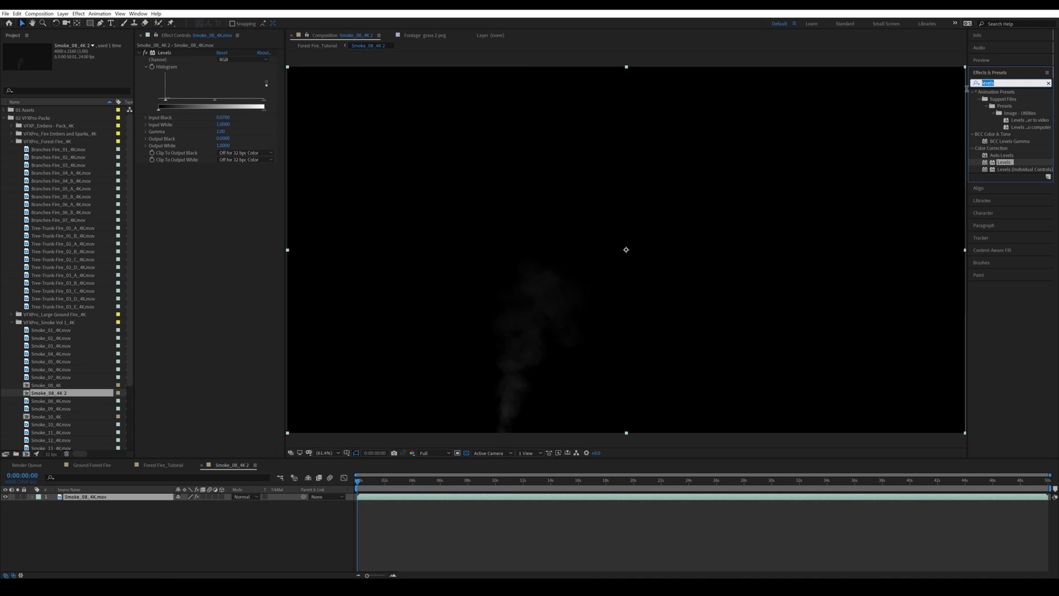
type("unmul")
left_click_drag(1029, 119, 179, 184)
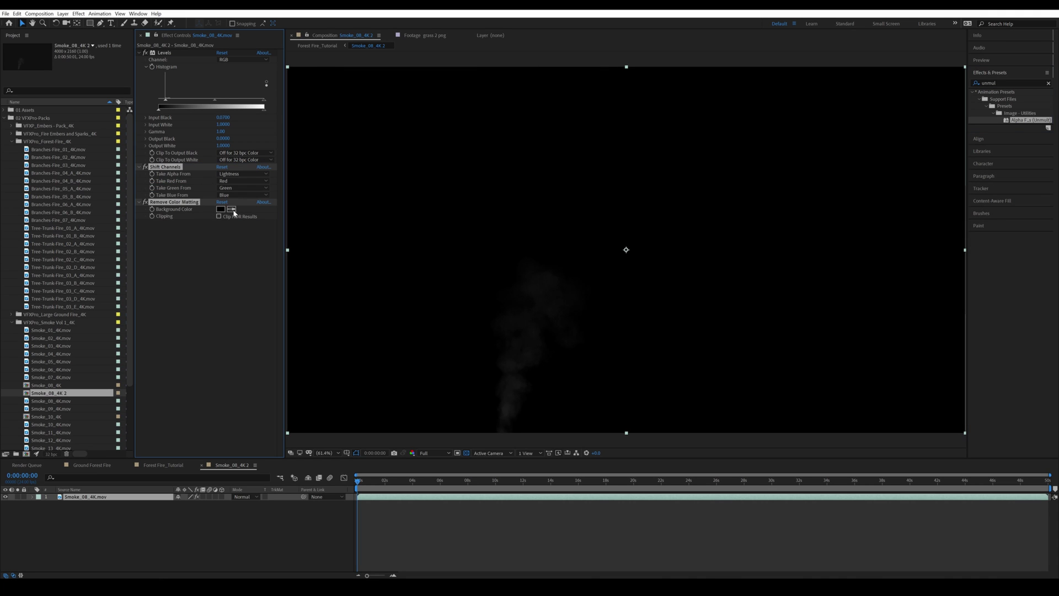
left_click(419, 524)
left_click(466, 452)
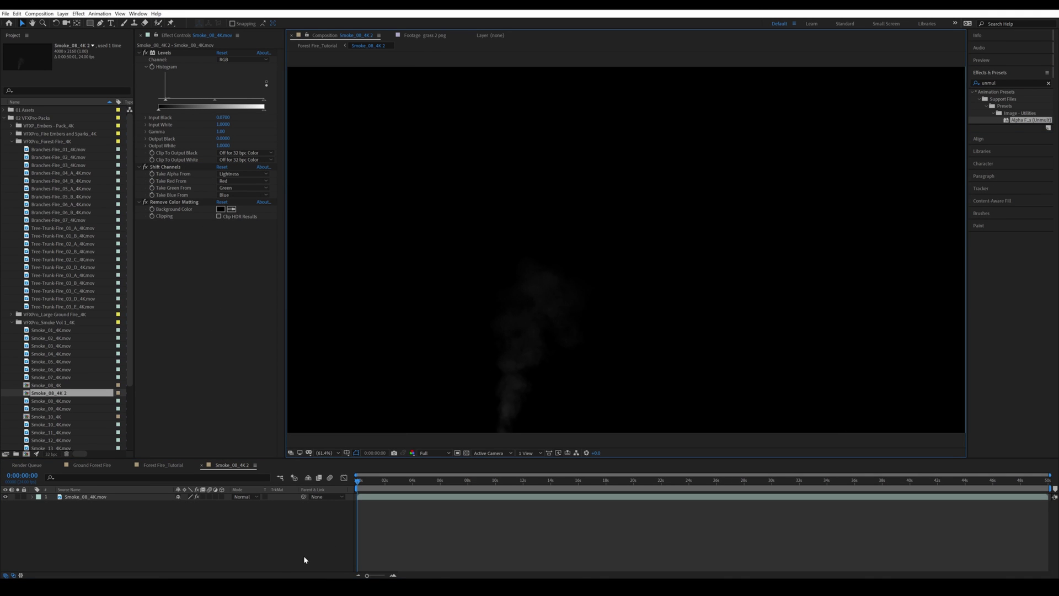
Enlarge and rotate the Smoke_08_4K 2 layer in Forest Fire_Tutorial so the smoke fills the frame.
left_click(163, 465)
key("s")
key("comma")
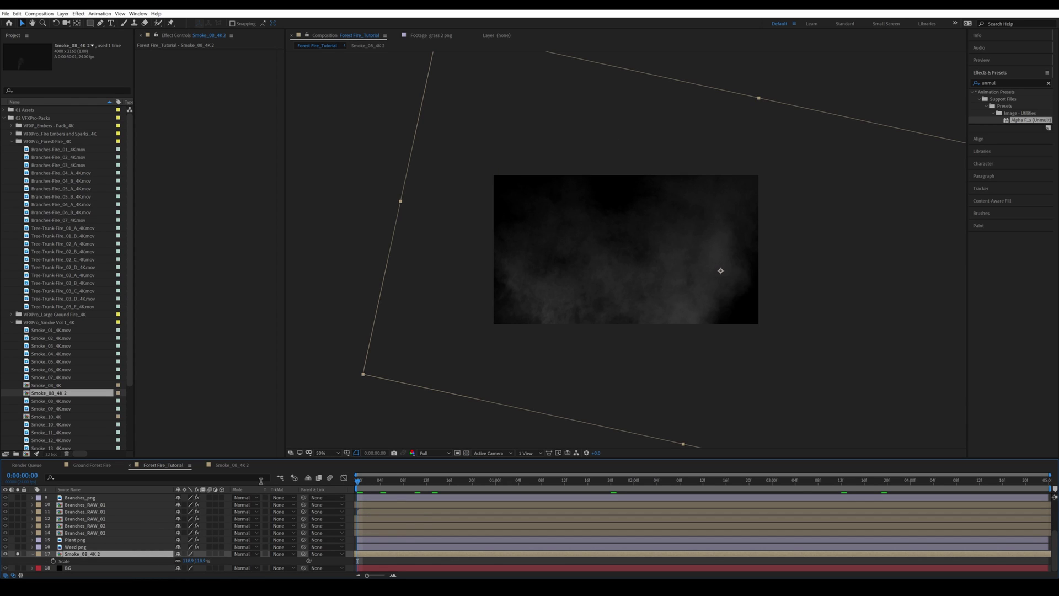
key("s")
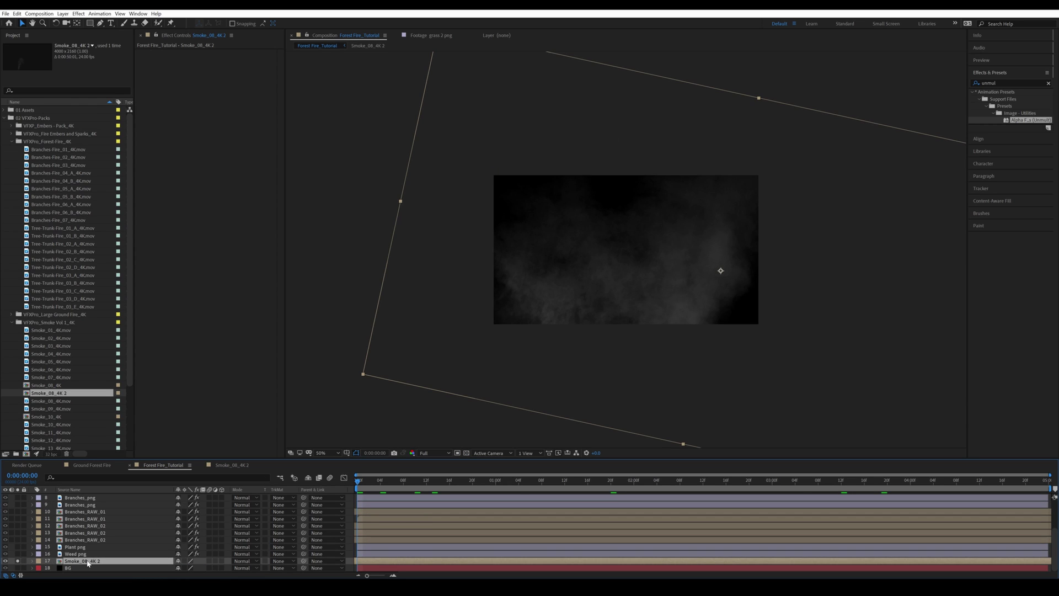
Apply the Tint effect to the Smoke_08_4K 2 layer and map white to orange (FF7600).
left_click(980, 84)
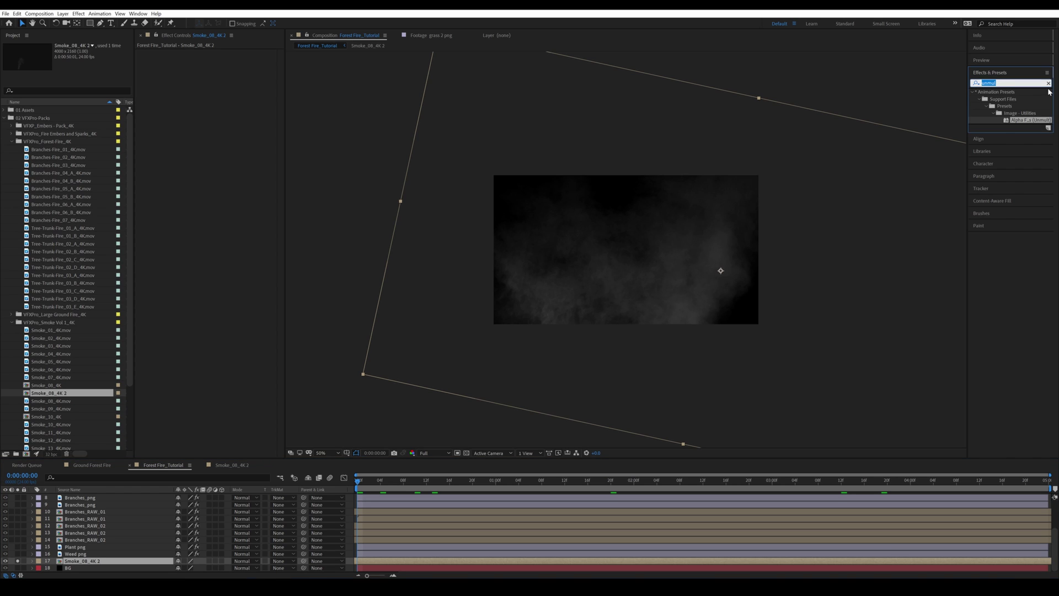
type("tint")
left_click_drag(1001, 134, 708, 215)
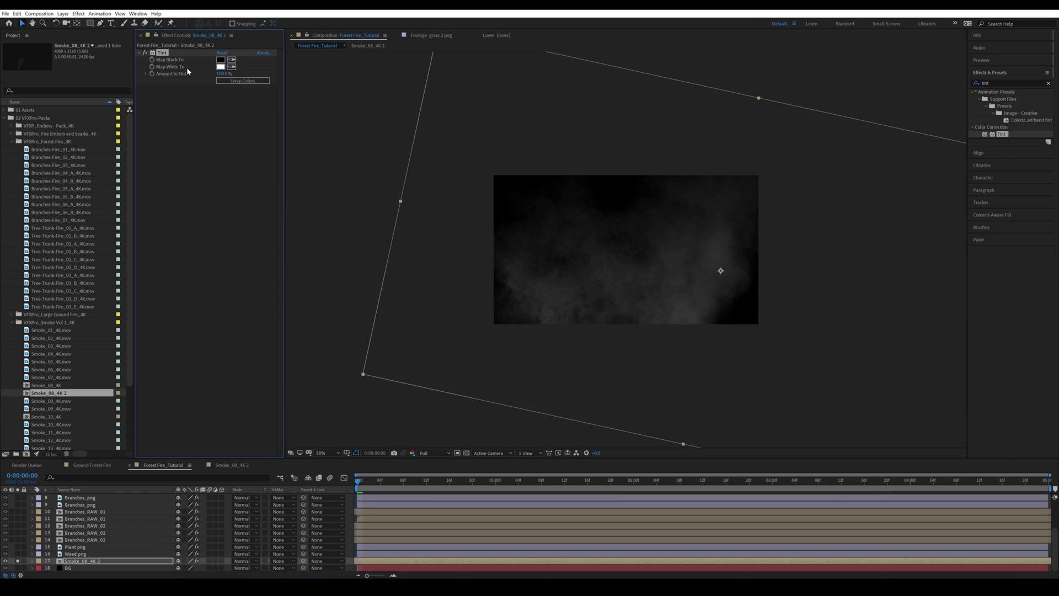
left_click(220, 66)
left_click_drag(538, 435, 537, 429)
left_click(519, 373)
left_click(604, 333)
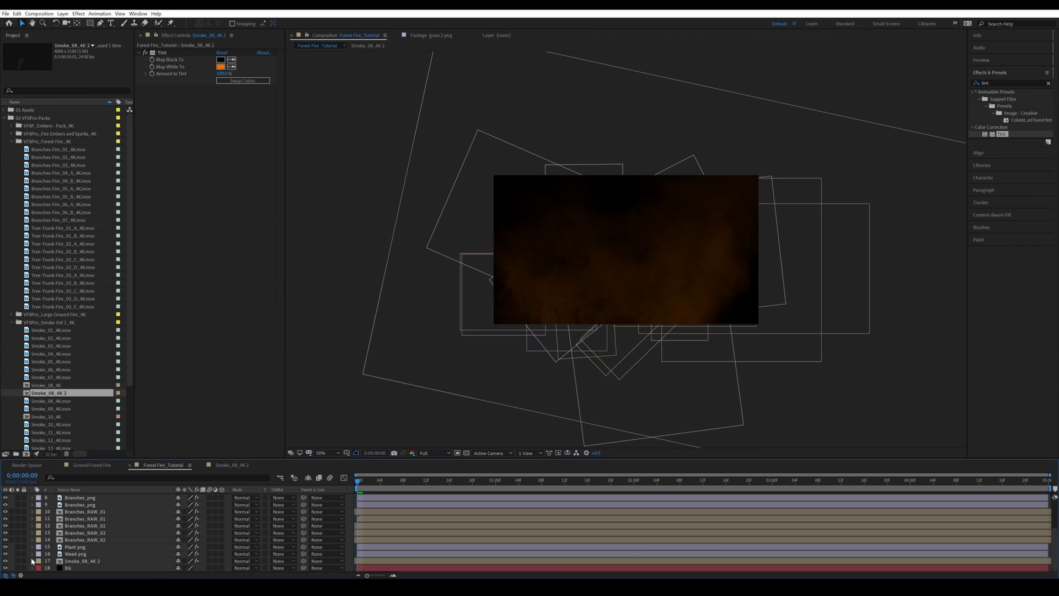
Duplicate the tinted Smoke_08_4K 2 layer and check the copy in solo.
left_click(337, 454)
left_click(349, 318)
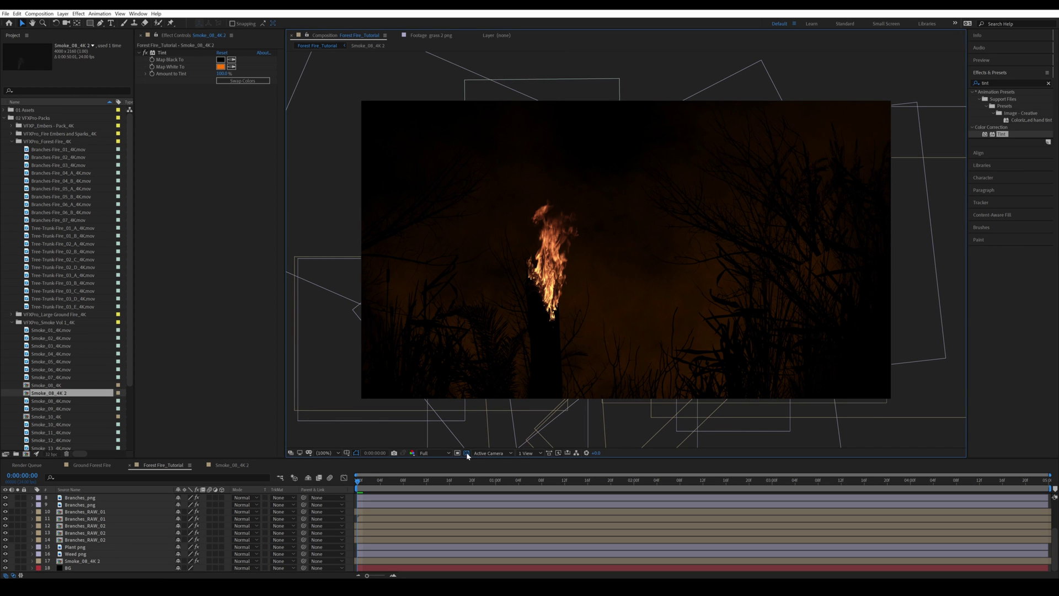
left_click(116, 560)
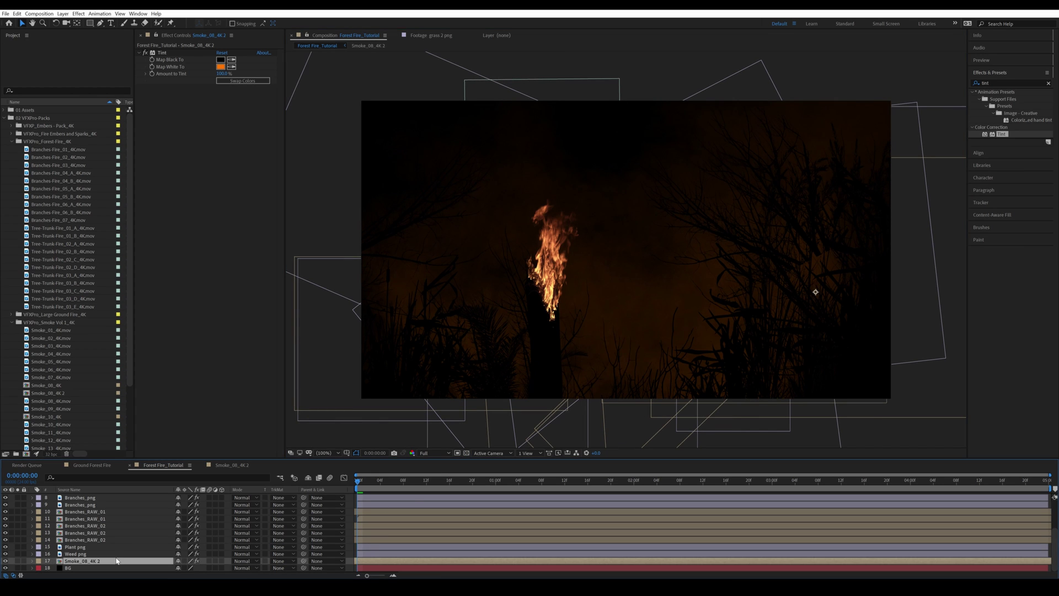
key("ctrl+d")
scroll(235, 557, "down", 1)
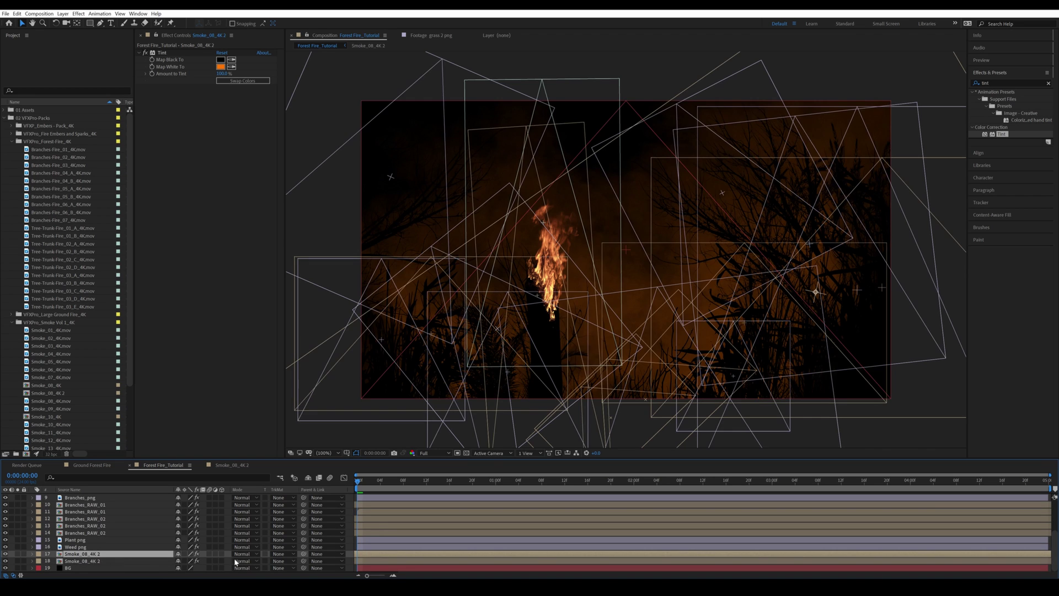
left_click(18, 553)
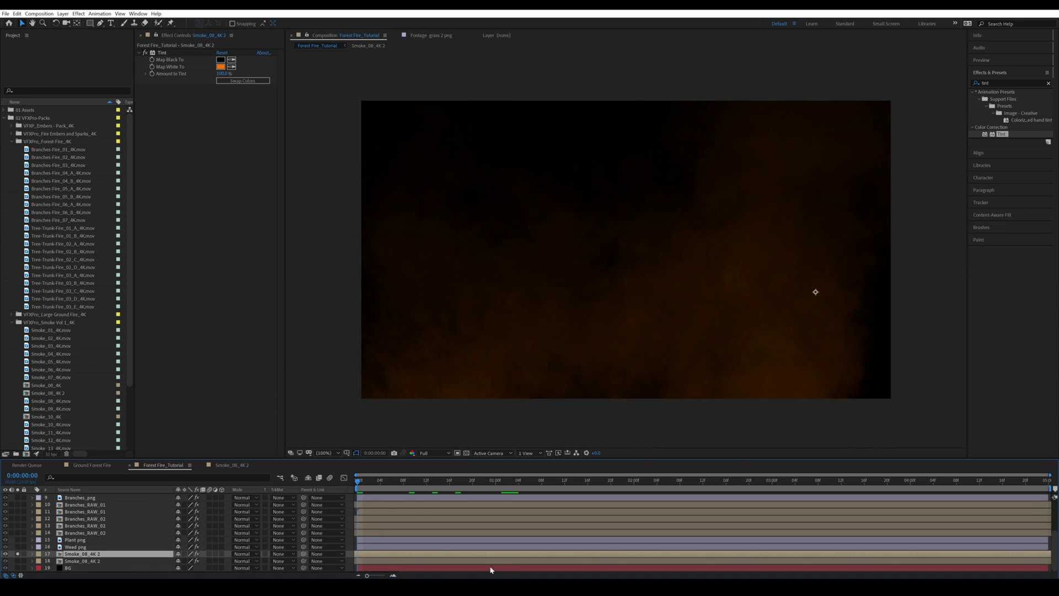
left_click(18, 553)
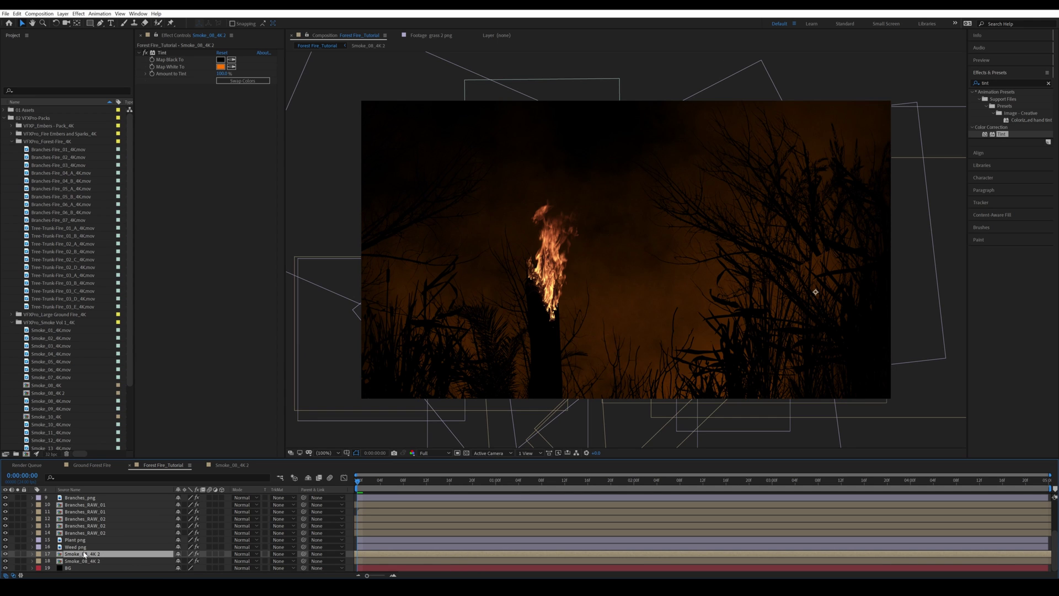
Set the opacity of the duplicated smoke layer to 50%.
key("t")
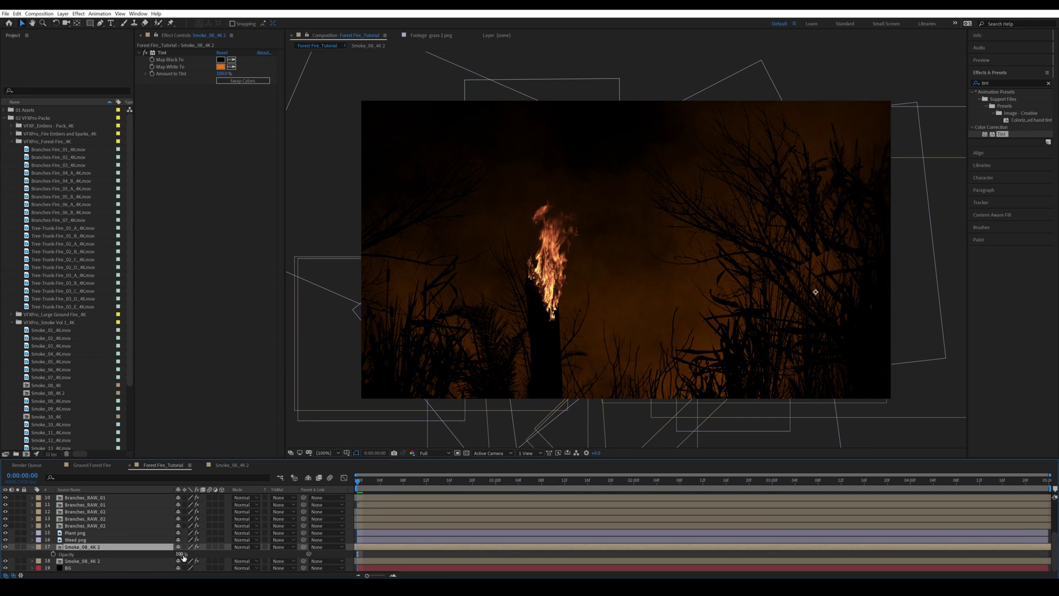
left_click(181, 554)
type("50")
key("Return")
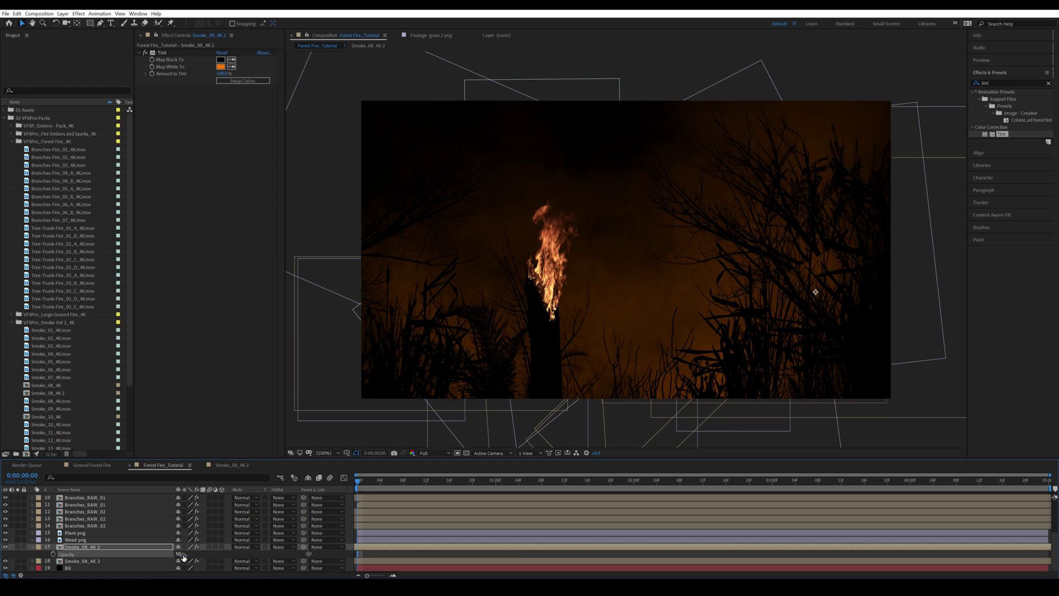
key("t")
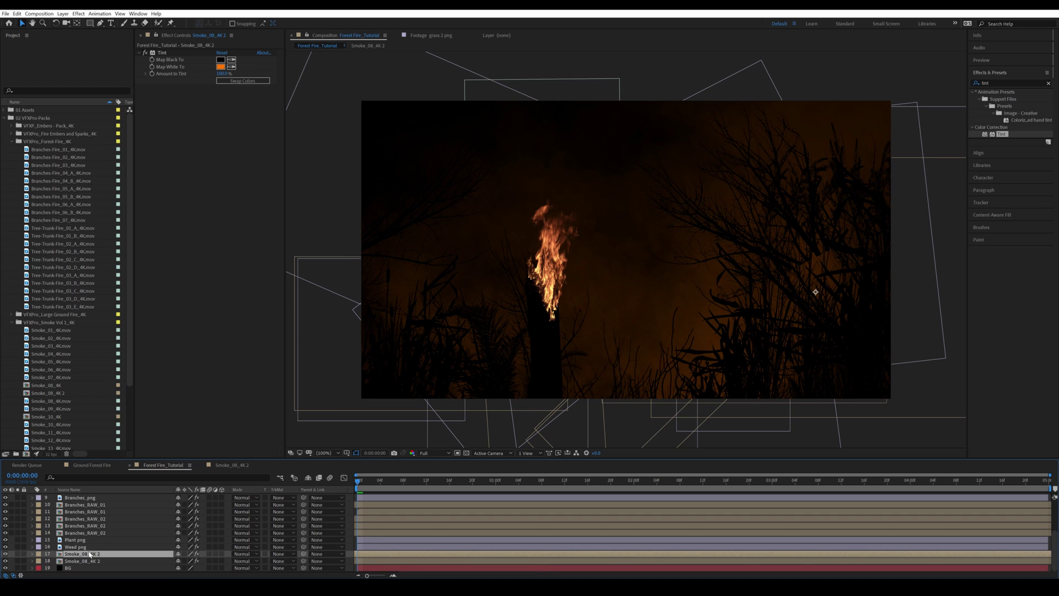
Shift the duplicated smoke layer's Tint white mapping to a redder orange.
left_click(220, 66)
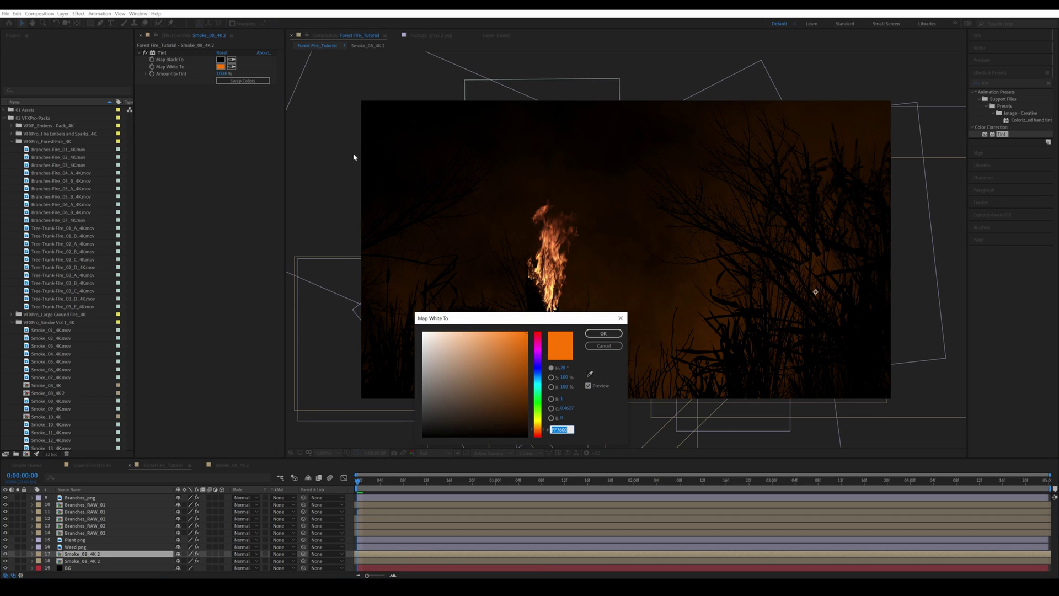
left_click(542, 434)
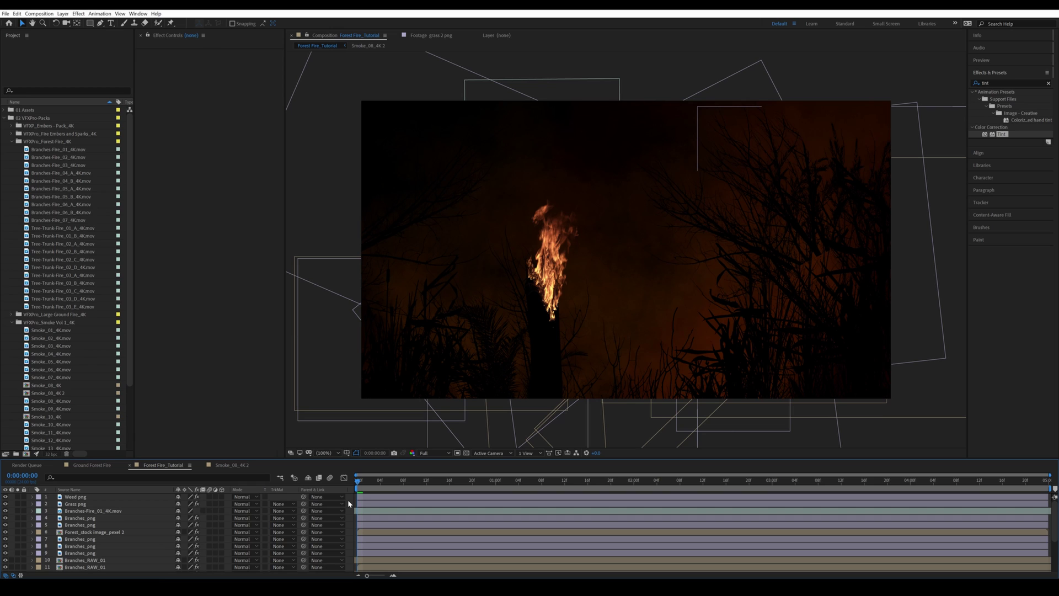
Add an adjustment layer named Glow above all layers and apply the stylize Glow effect to it.
key("ctrl+alt+y")
key("Return")
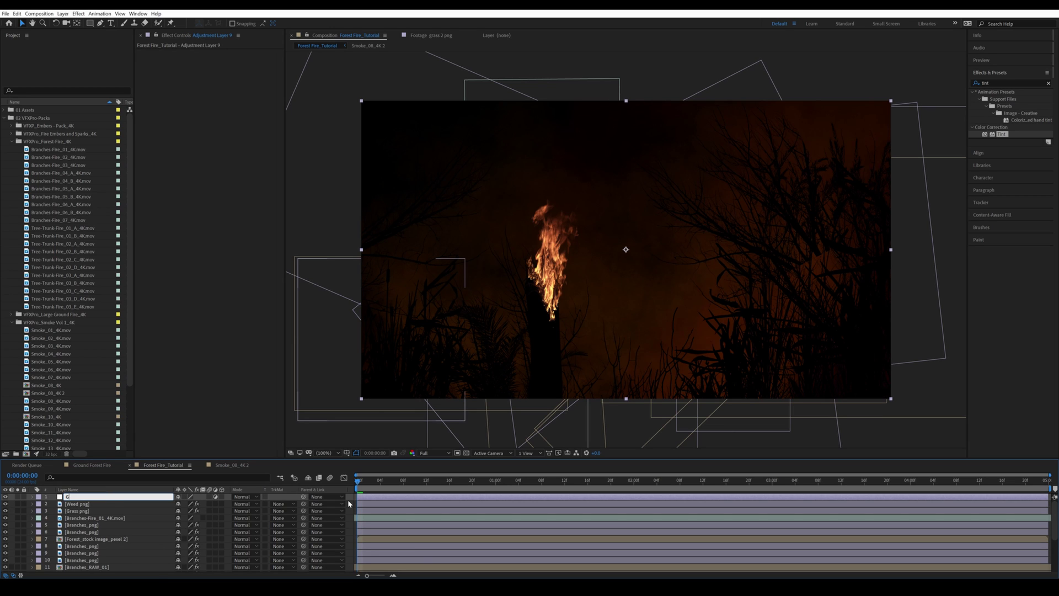
type("Glow")
key("Return")
left_click(991, 86)
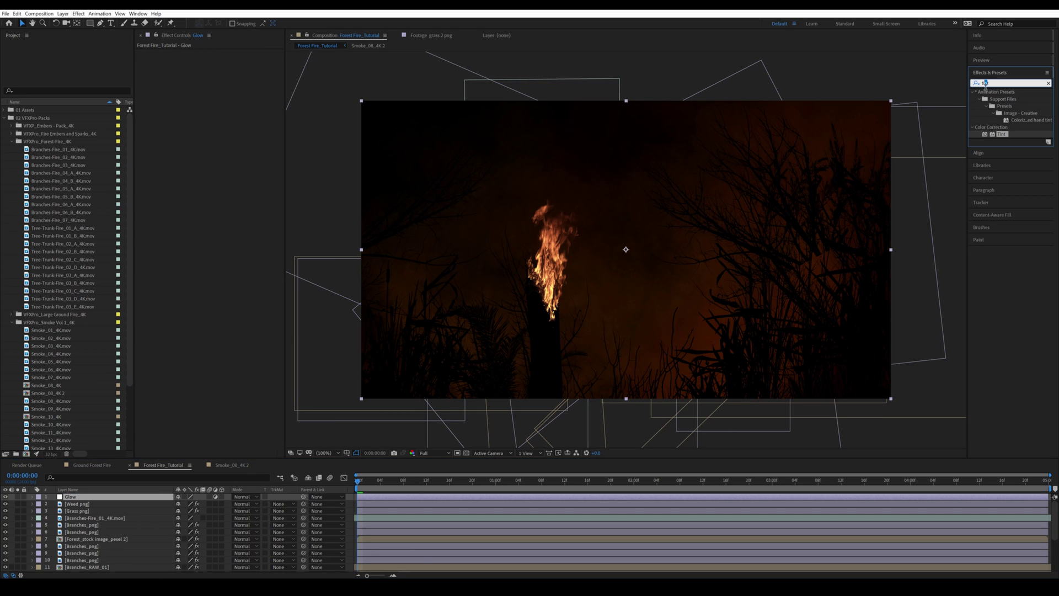
type("glow")
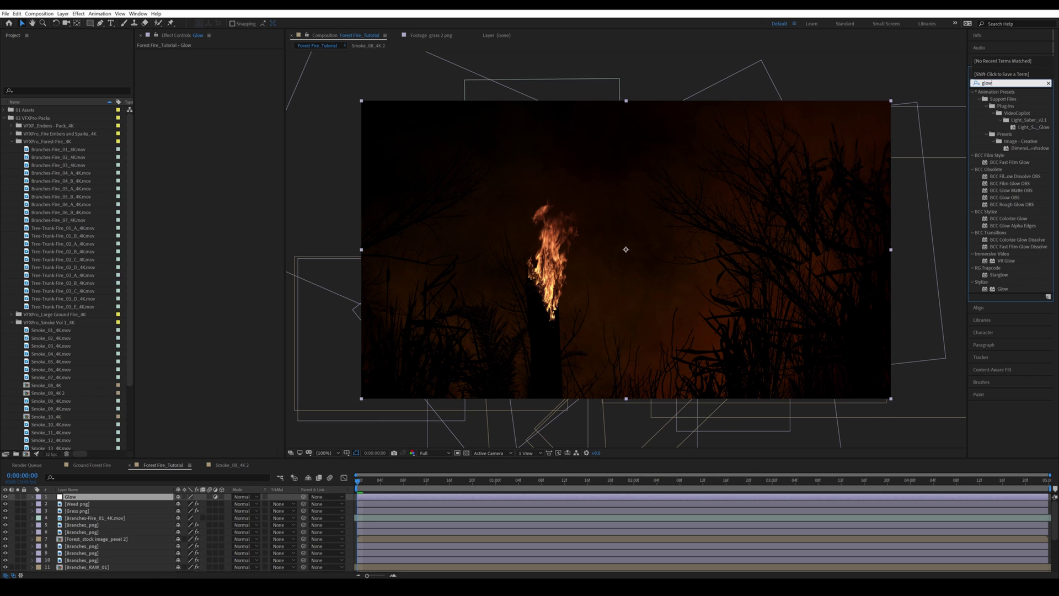
double_click(1001, 288)
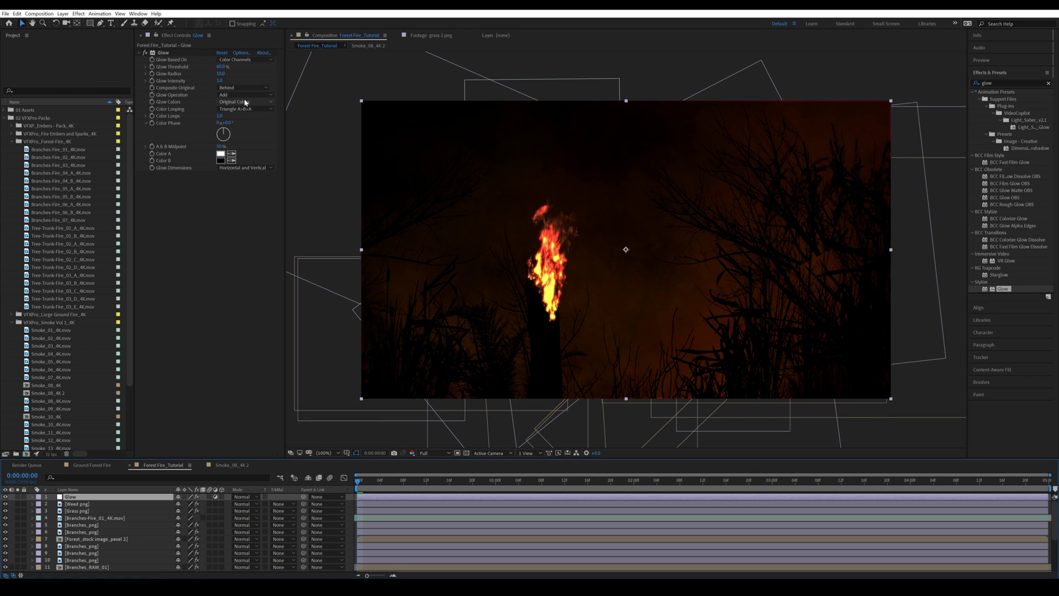
Set the effect's Glow Colors to A & B Colors and its Color Looping to Sawtooth A>B.
left_click(222, 102)
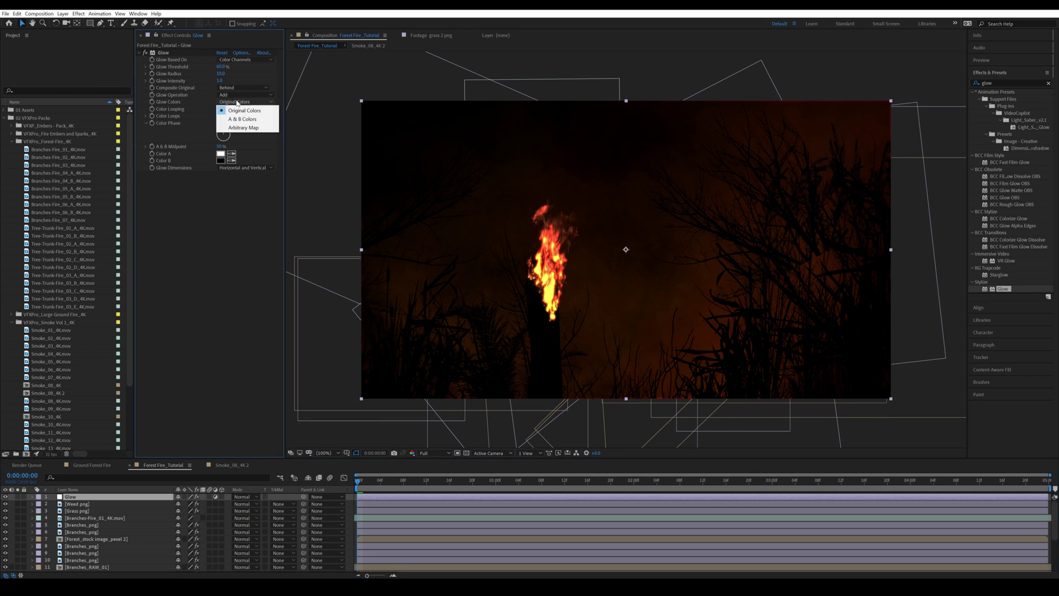
left_click(249, 119)
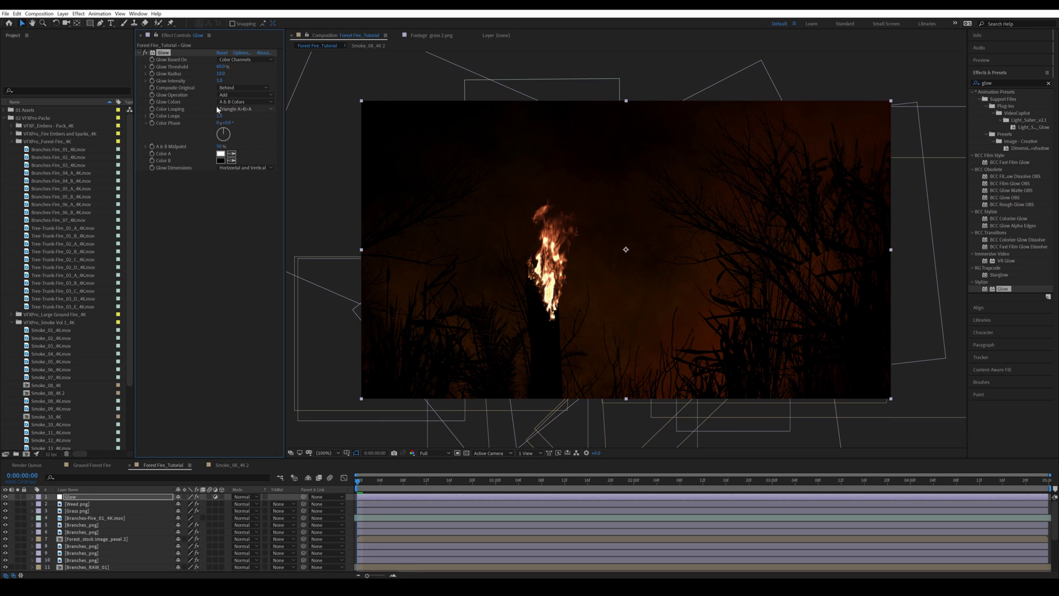
left_click(248, 109)
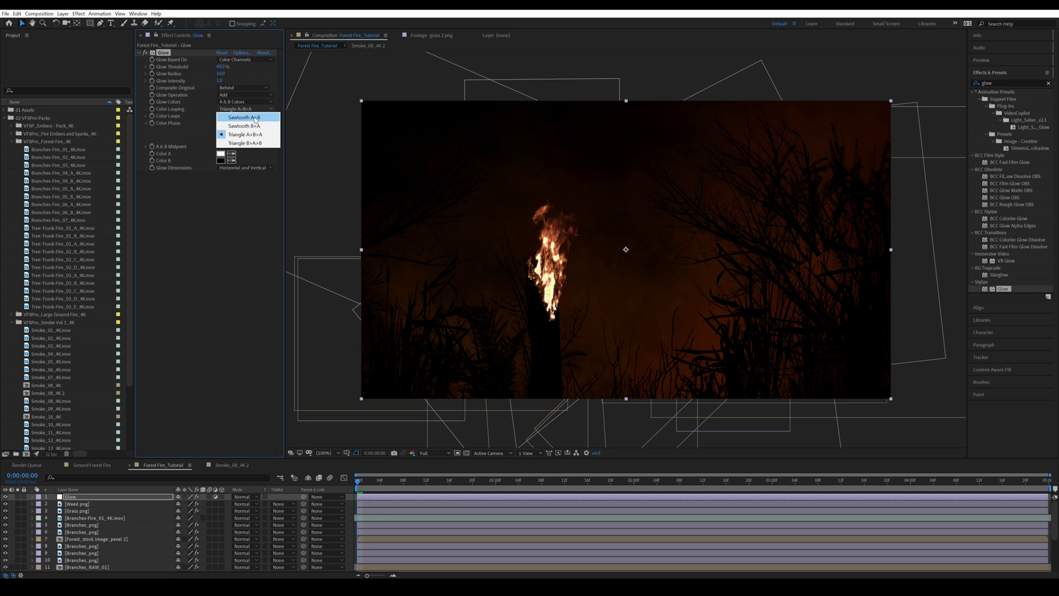
left_click(254, 118)
Change the Glow effect's Color B to a saturated orange.
left_click(222, 161)
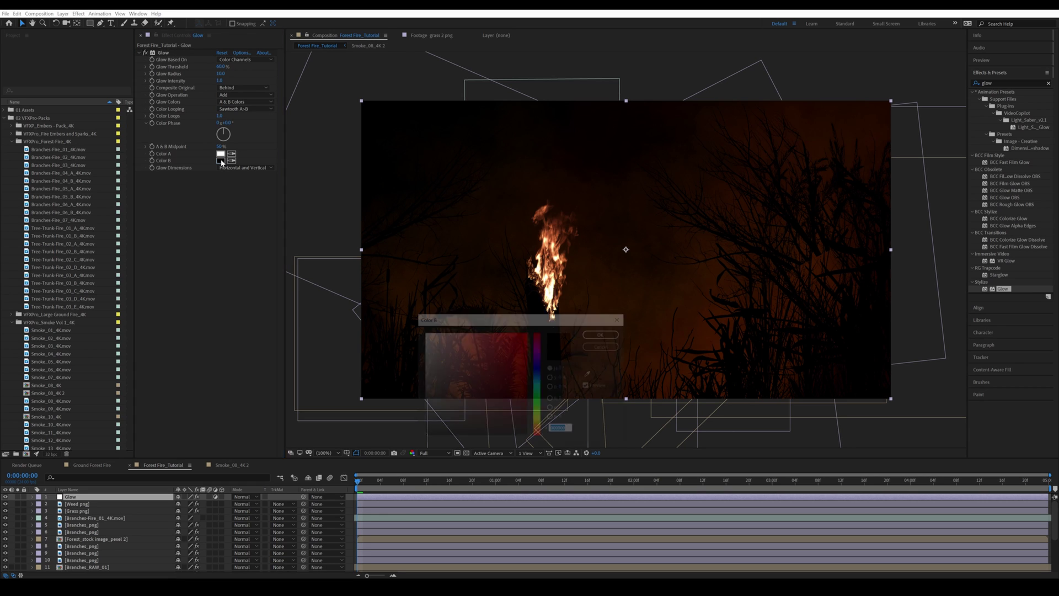
left_click(538, 428)
left_click(522, 339)
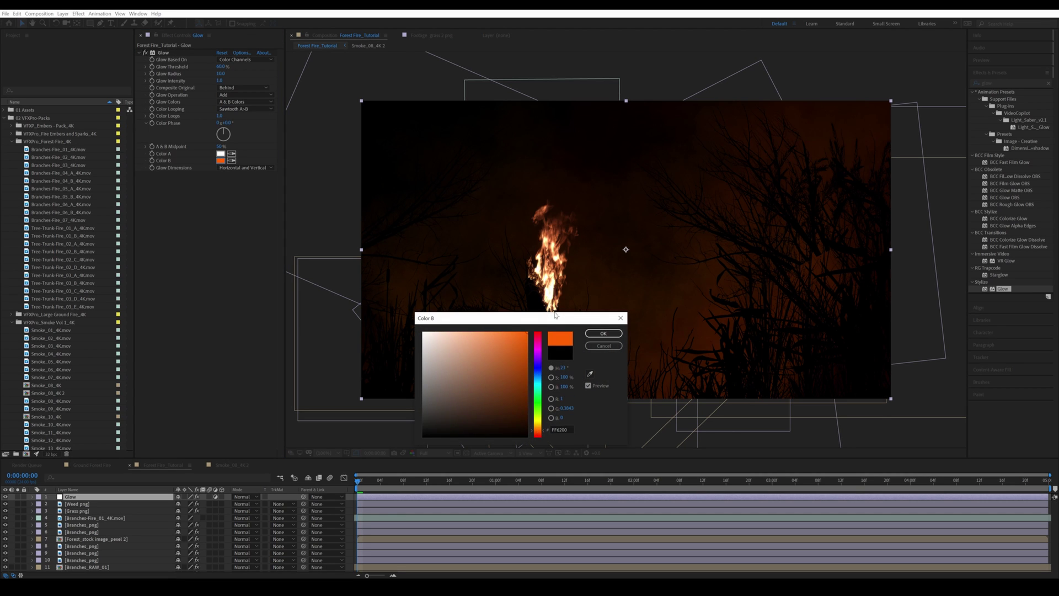
left_click(603, 333)
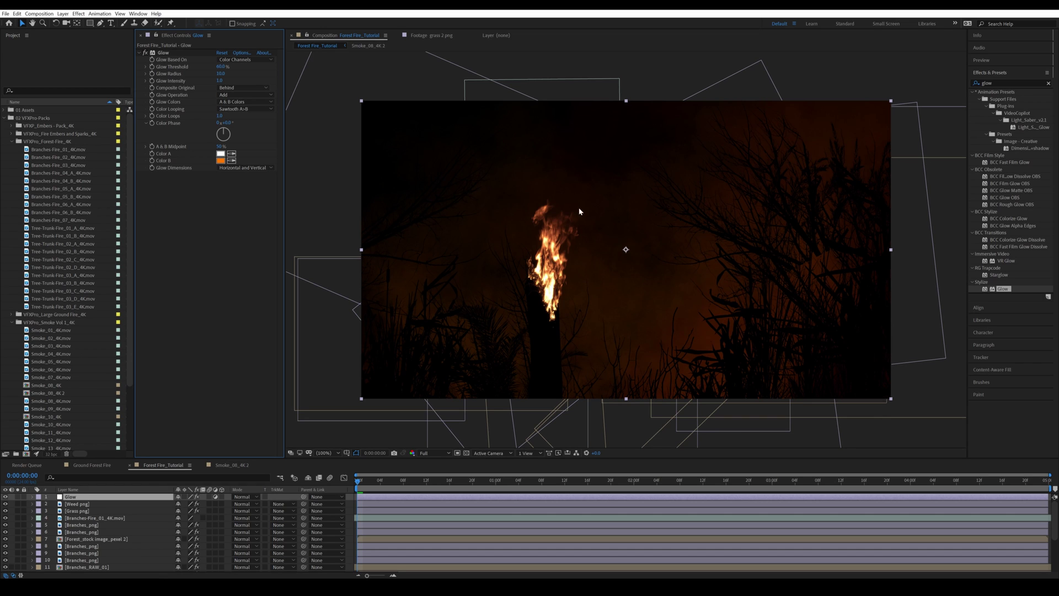
Set the Glow effect's intensity to 0.6 and its threshold to 50%.
left_click(220, 81)
type("6")
left_click(222, 67)
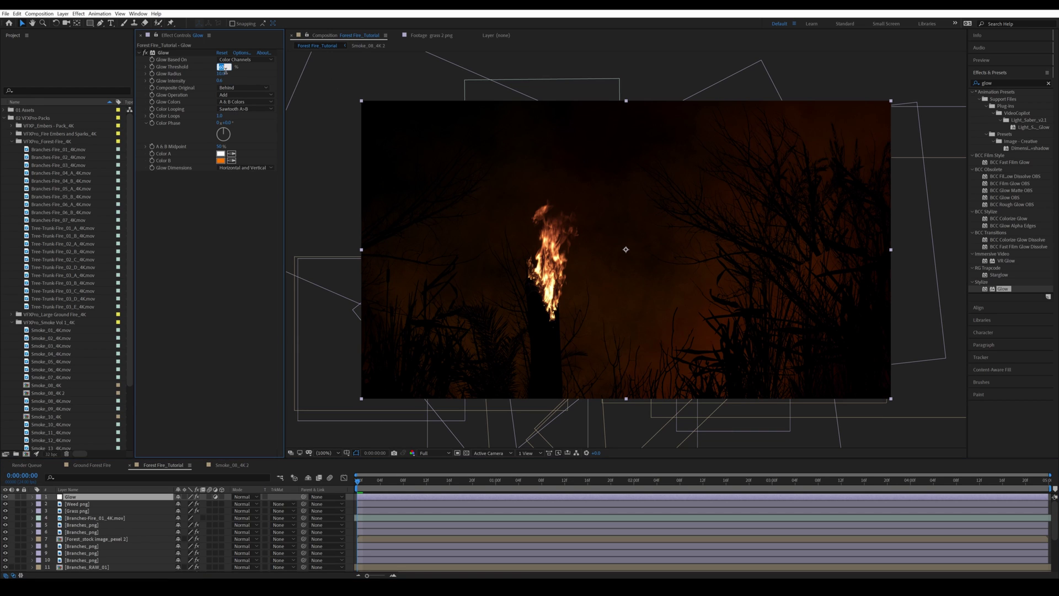
type("50")
key("Return")
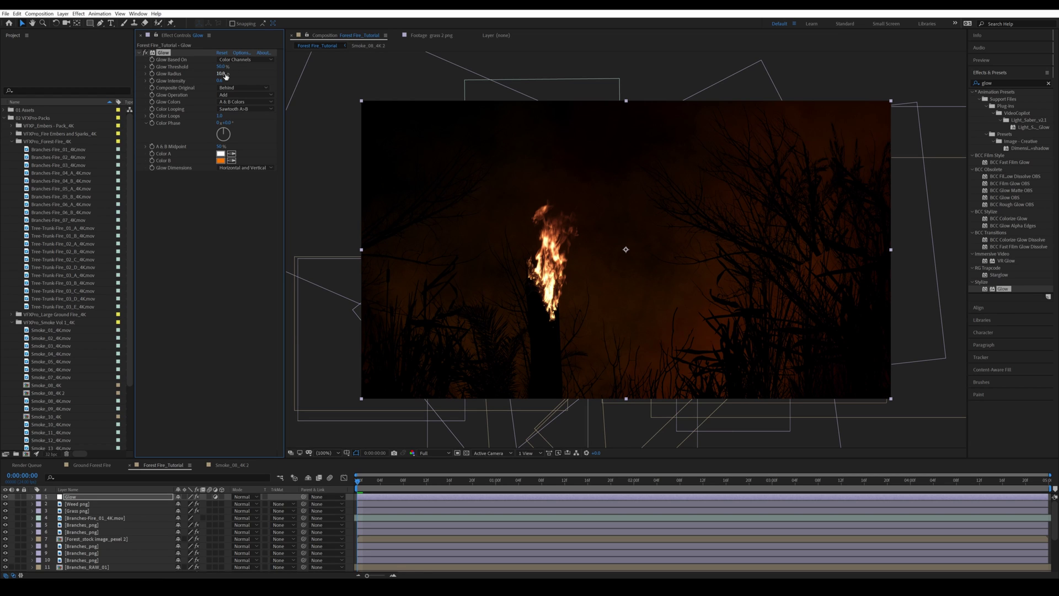
Increase the Glow effect's radius to 25.
left_click(222, 74)
type("14")
key("Return")
left_click(225, 74)
type("25")
key("Return")
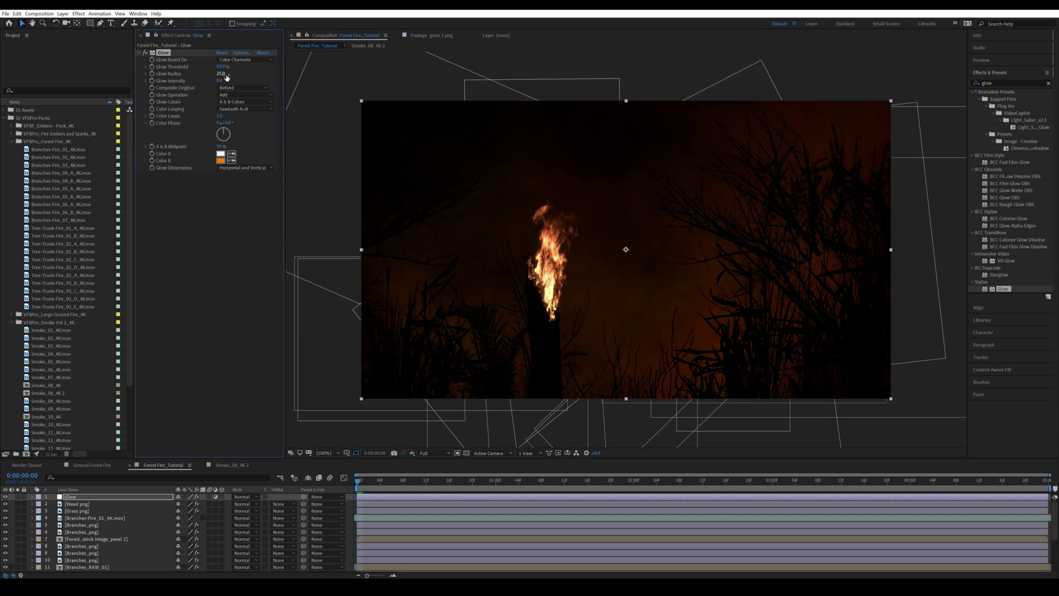
Duplicate the Glow effect on the adjustment layer and set the copy's radius to 325.
left_click(166, 54)
key("ctrl+d")
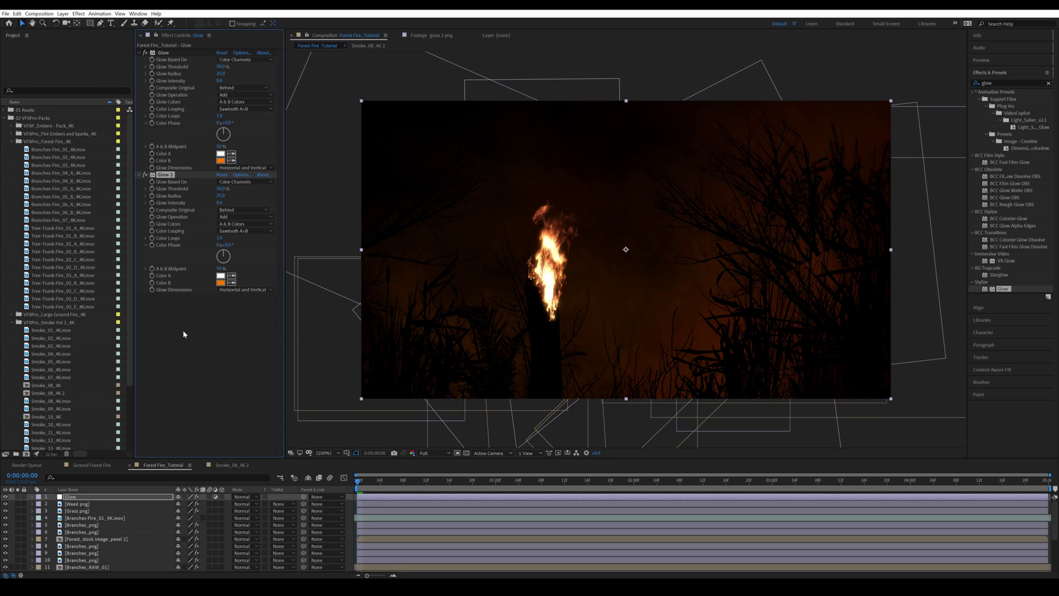
left_click(222, 195)
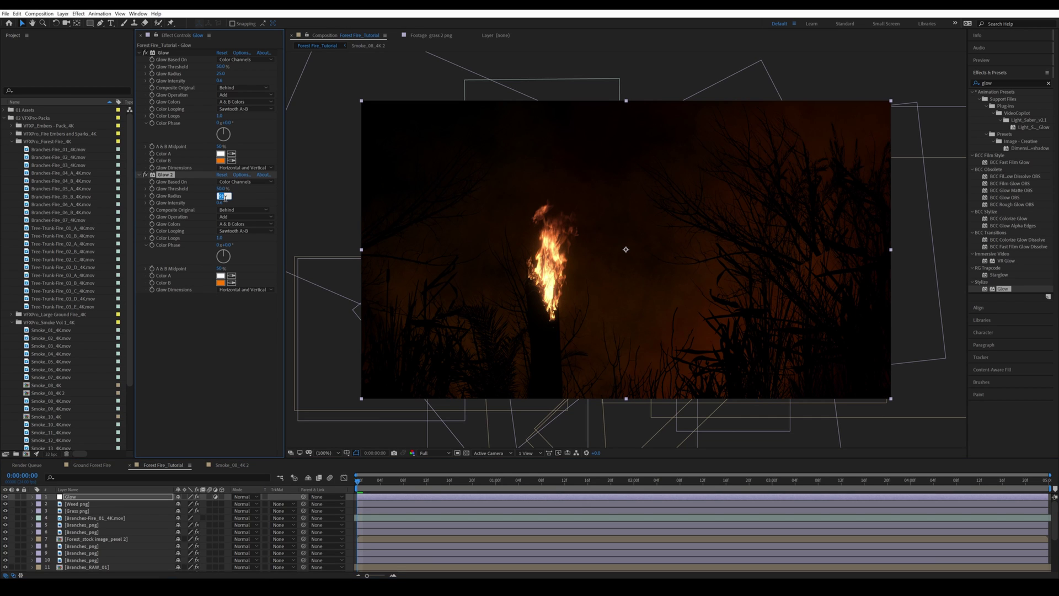
type("325")
key("Return")
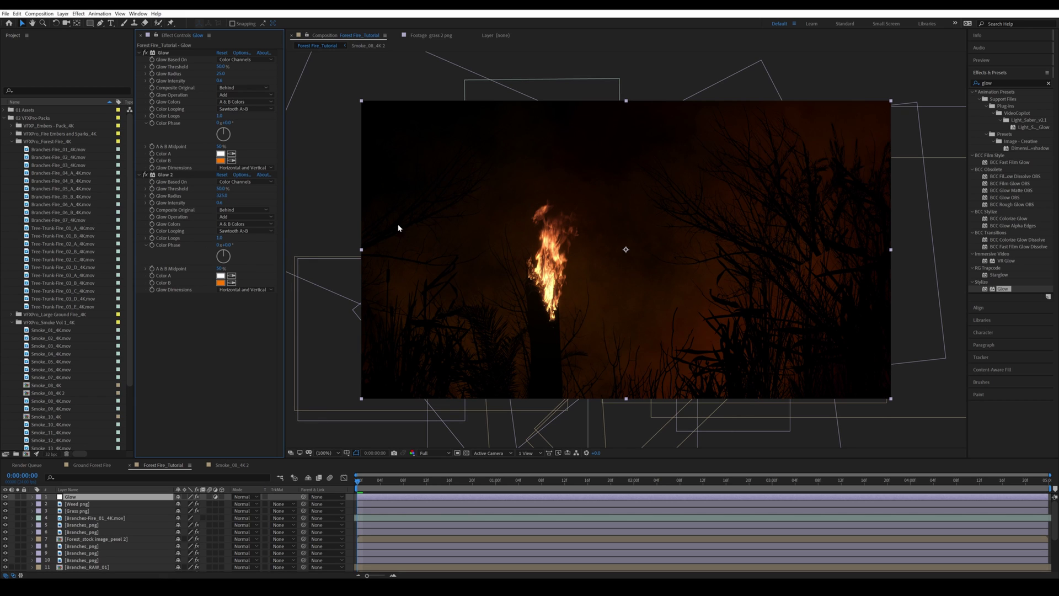
Set the second Glow effect's threshold to 30% and its intensity to 1.
left_click(225, 191)
type("30")
key("Return")
left_click(221, 202)
type("1")
key("Return")
Compare the fire with the second Glow effect disabled and enabled.
left_click(145, 175)
left_click(145, 176)
left_click(145, 174)
left_click(145, 174)
left_click(145, 174)
left_click(146, 174)
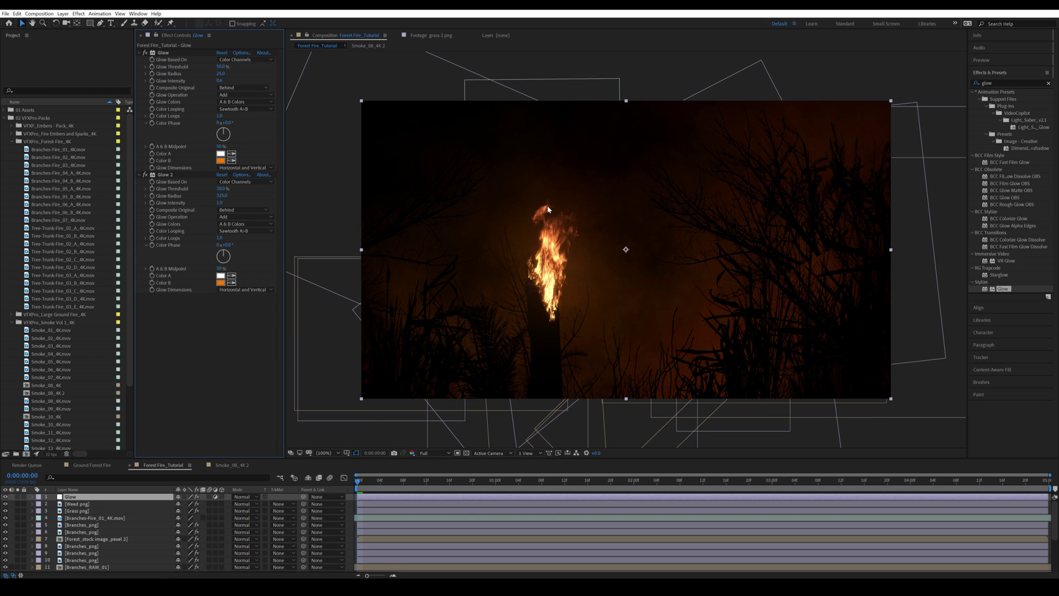
Duplicate the second Glow effect and set the third one's threshold to 40% and radius to 640.
left_click(170, 175)
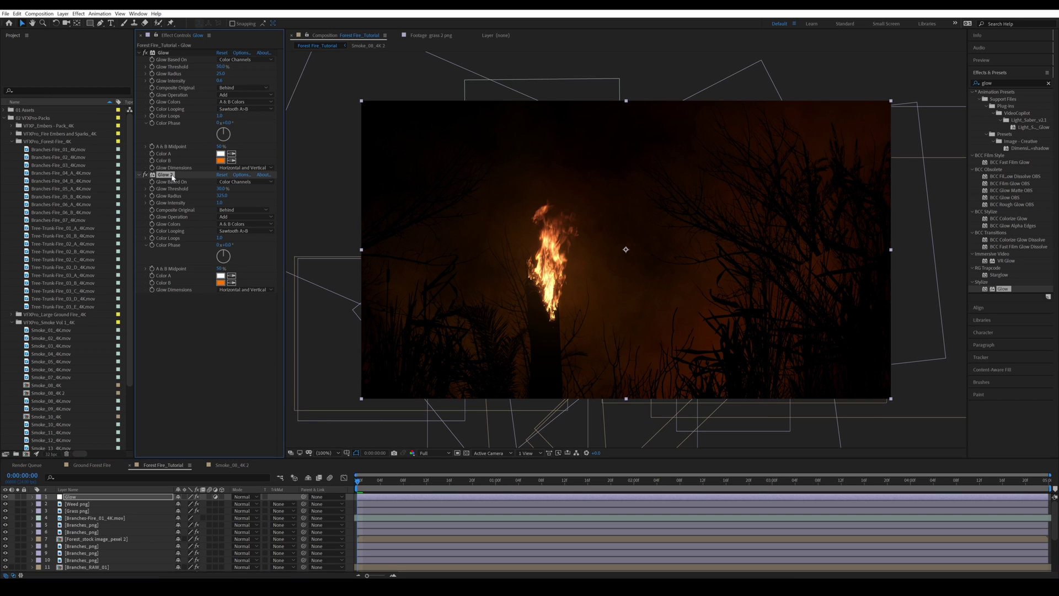
key("ctrl+d")
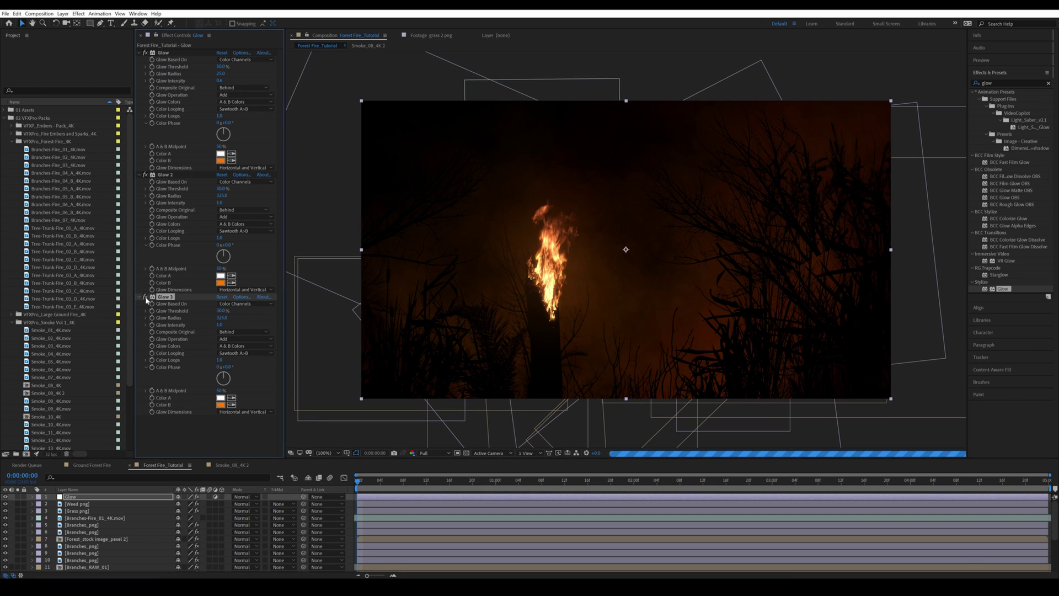
left_click_drag(216, 312, 223, 314)
left_click(222, 318)
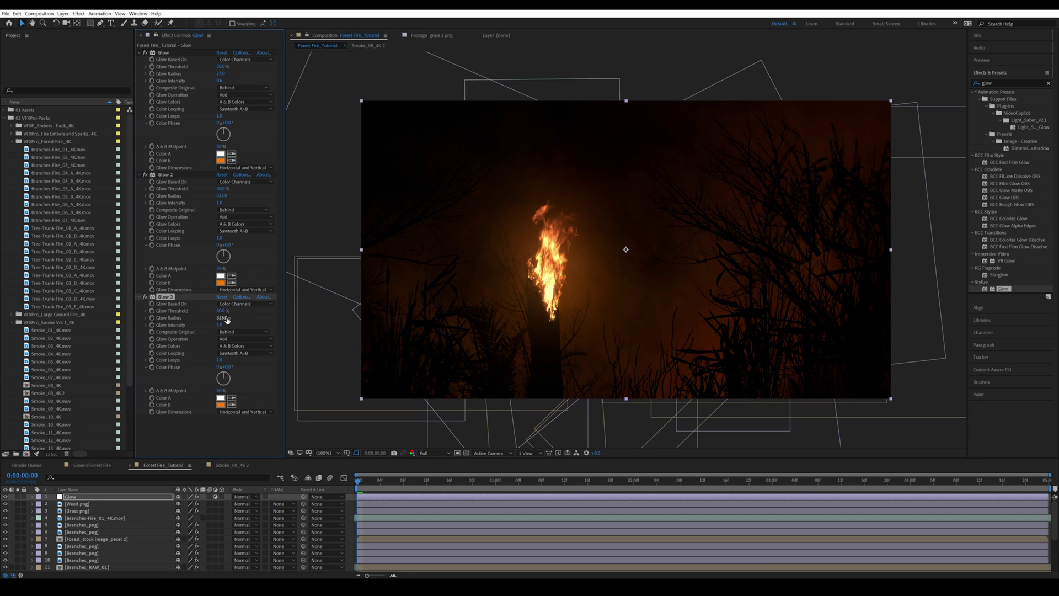
type("350")
key("Return")
type("0")
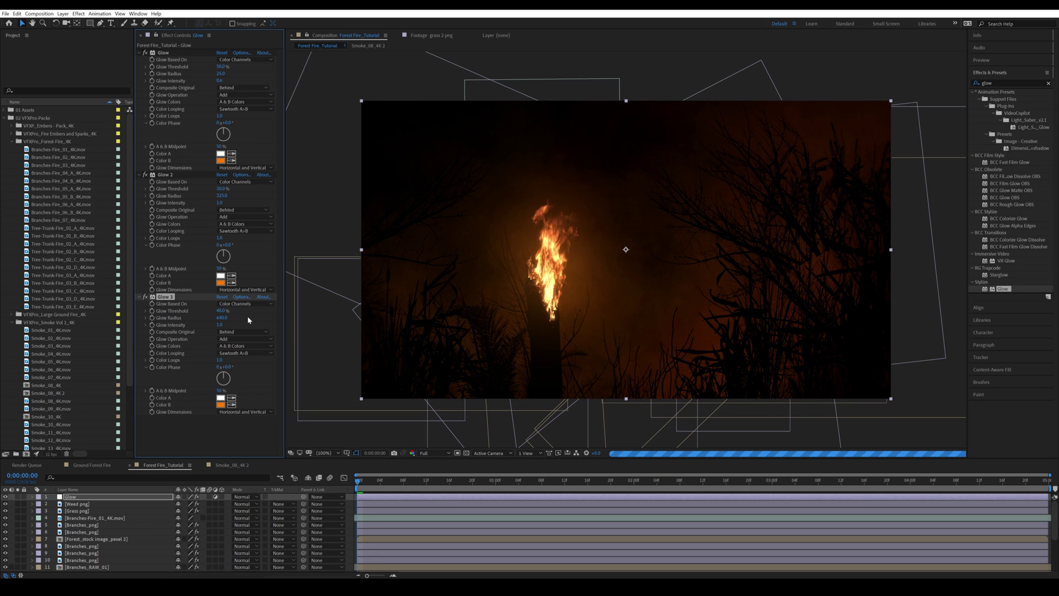
key("Return")
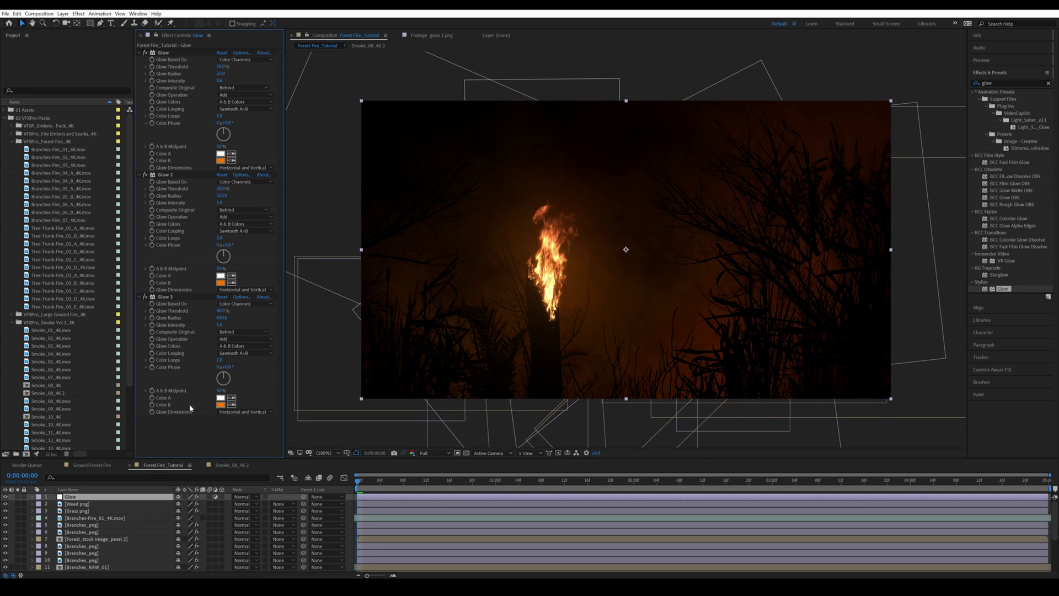
Change the third Glow effect's Color B to red-orange FF3600 and set its intensity to 1.4.
left_click(221, 405)
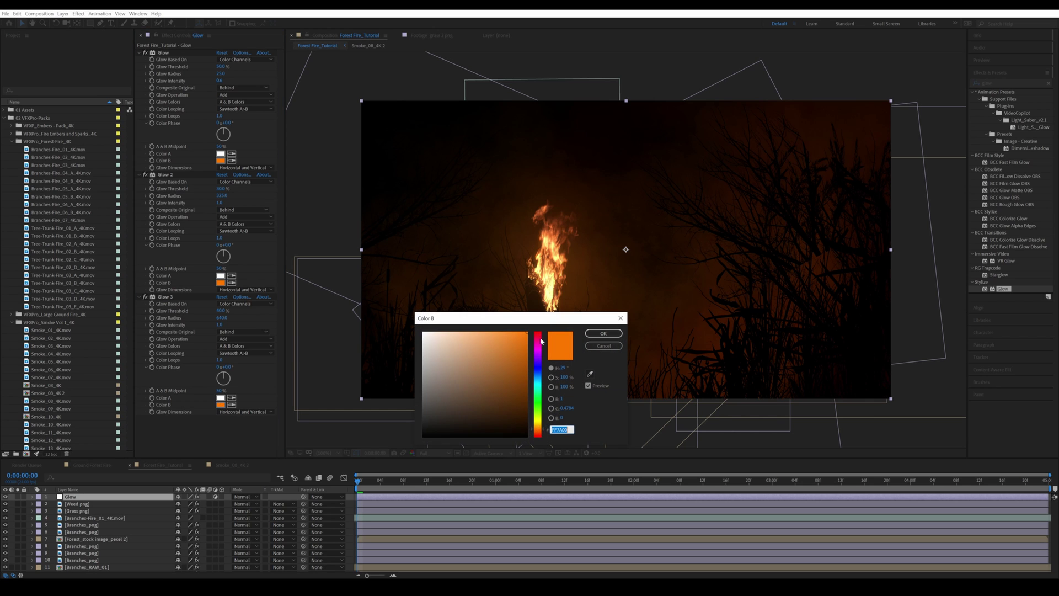
left_click_drag(538, 426, 543, 436)
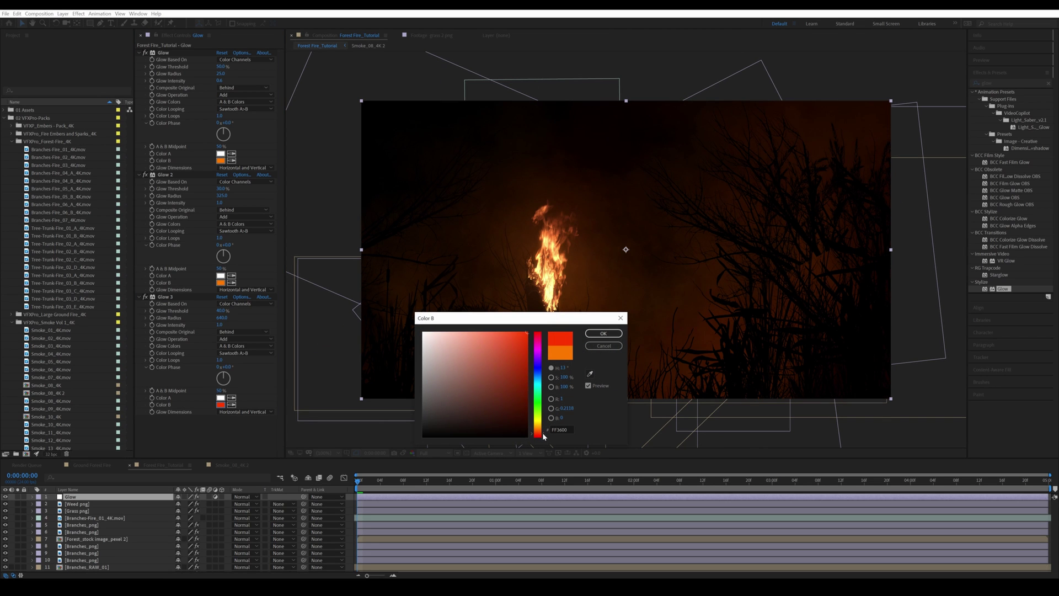
left_click(603, 334)
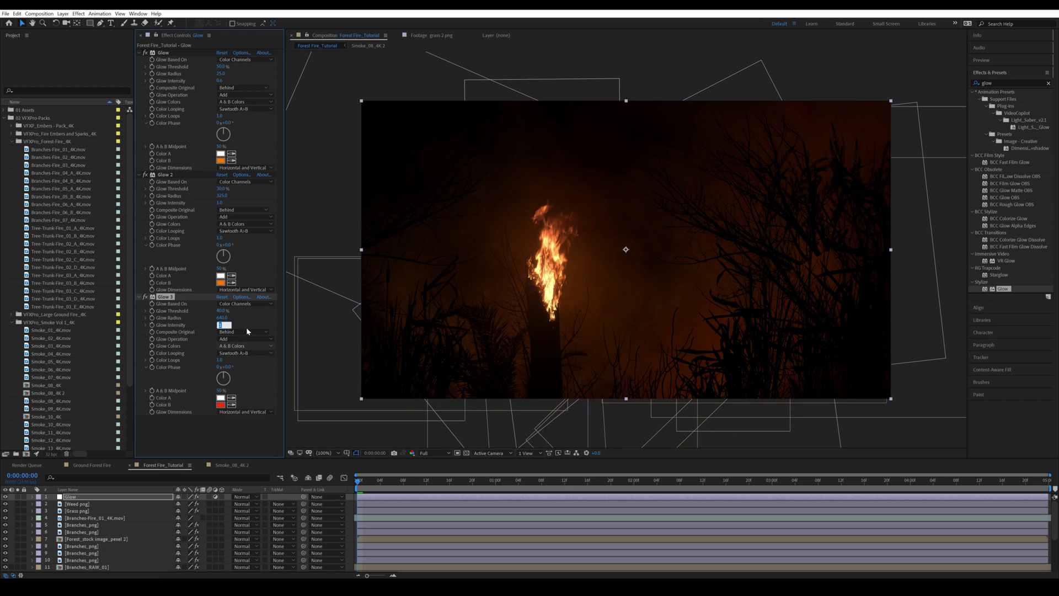
left_click(220, 325)
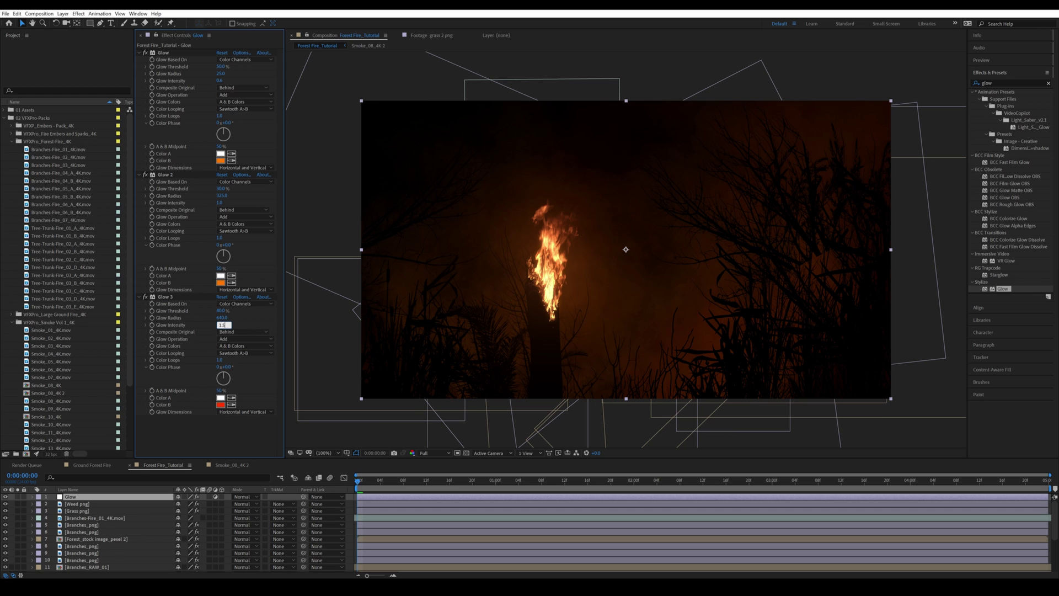
key("Return")
left_click(354, 505)
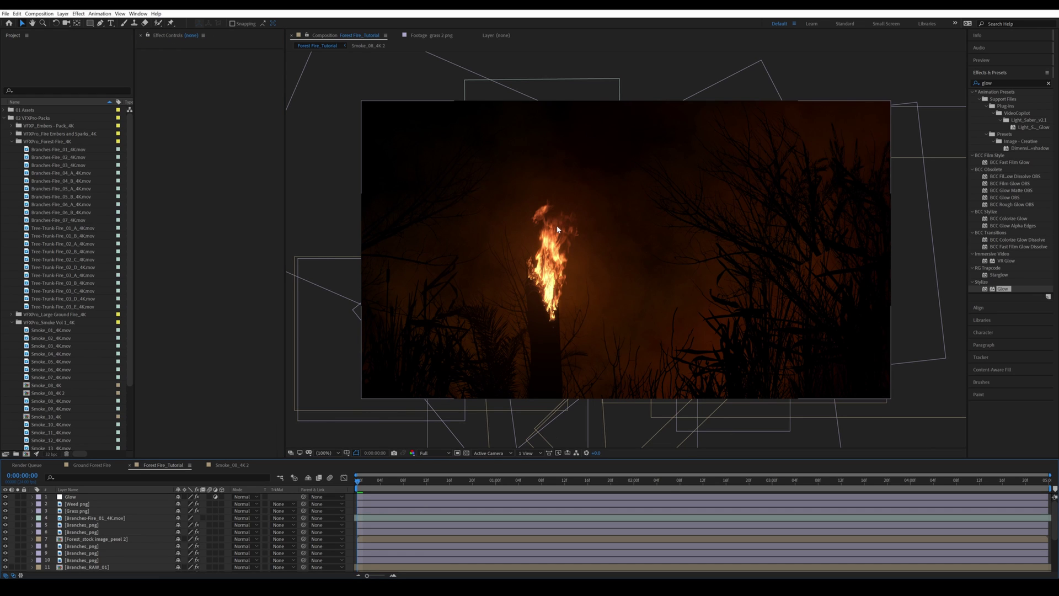
left_click(794, 266)
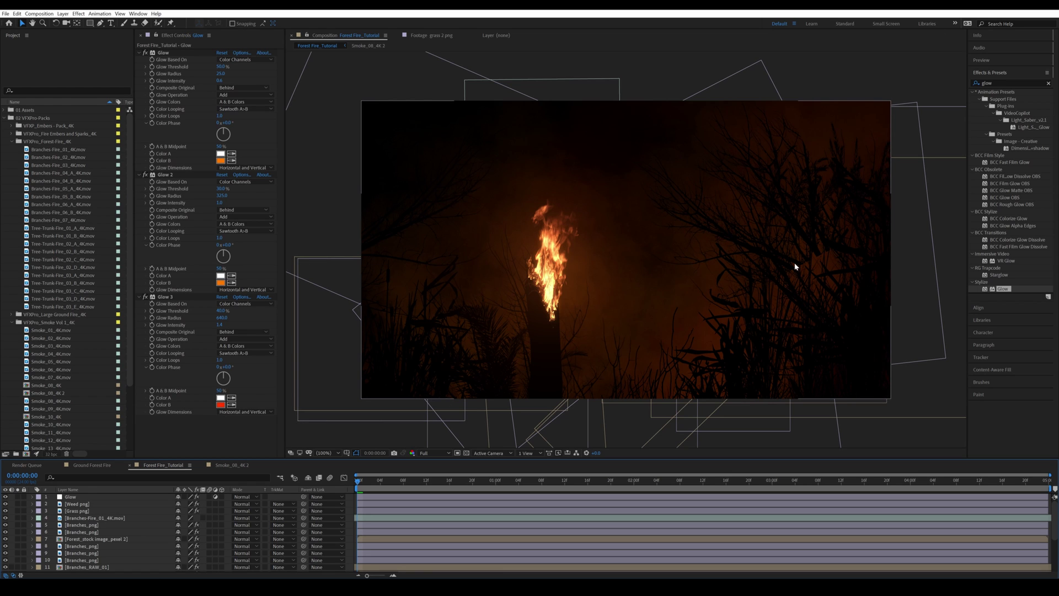
key("ctrl+shift+a")
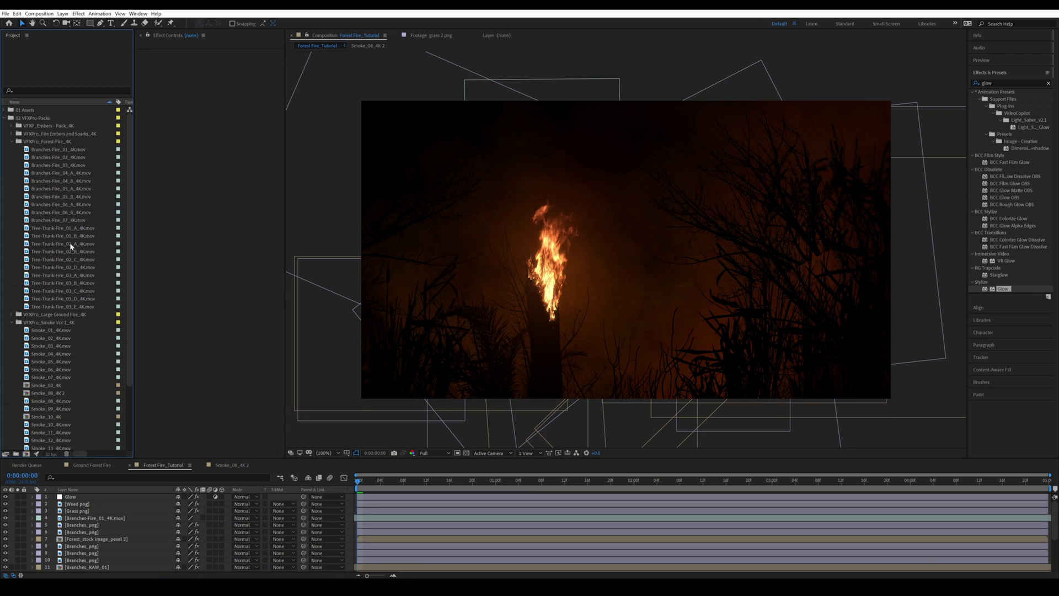
Add Tree-Trunk-Fire_02_A_4K.mov to the composition directly below the Branches-Fire_01_4K.mov layer and solo it.
left_click_drag(71, 246, 94, 520)
left_click(98, 519)
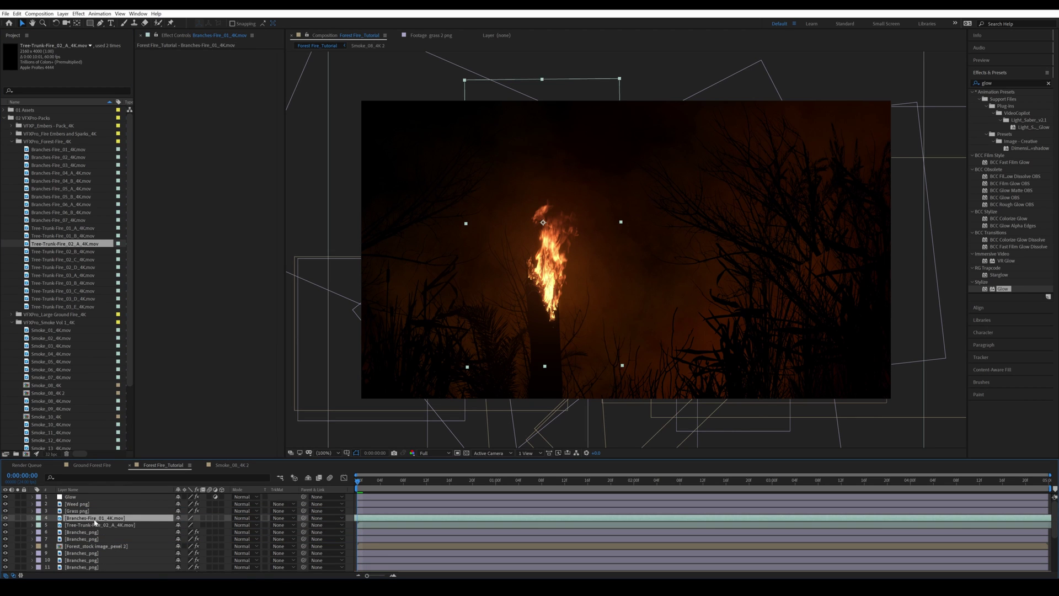
left_click(107, 525)
left_click(17, 525)
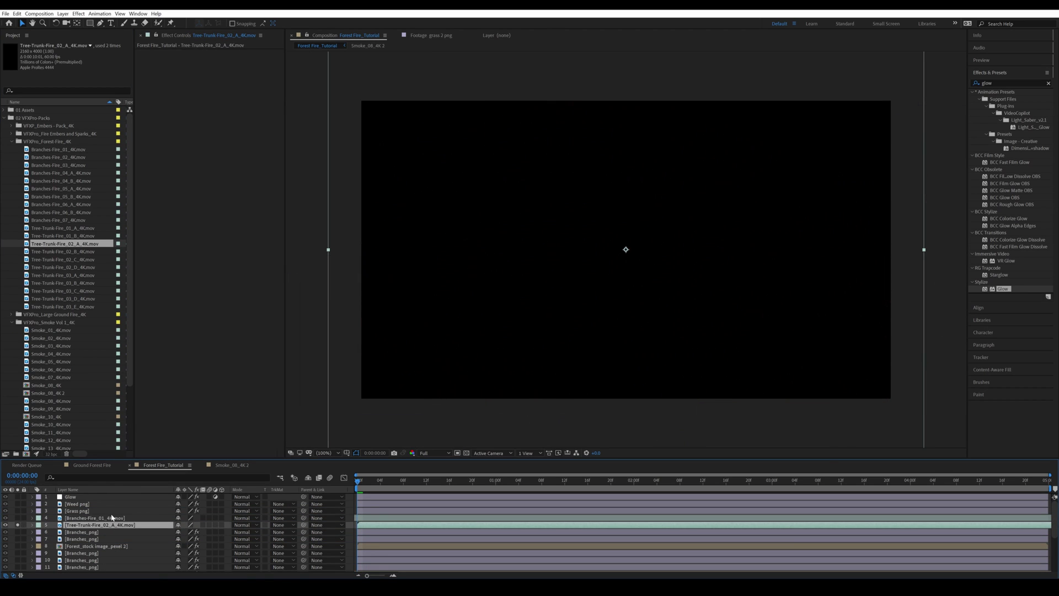
Scale the Tree-Trunk-Fire_02_A_4K.mov layer to 30%, unsolo it, and move it onto the trunk below the existing flame.
key("s")
left_click_drag(198, 531, 187, 532)
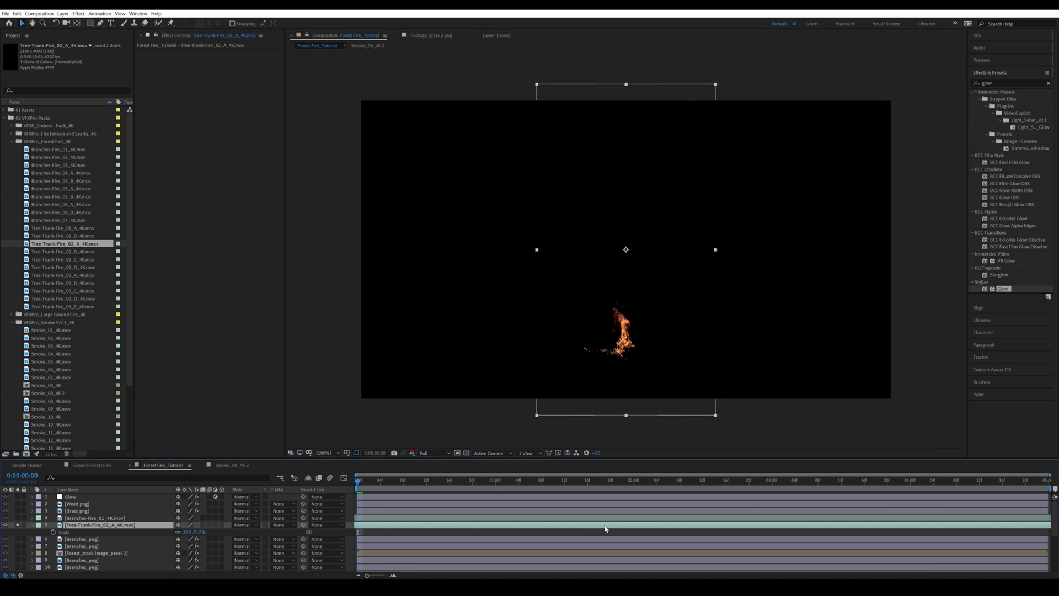
left_click(18, 524)
left_click_drag(714, 256, 638, 311)
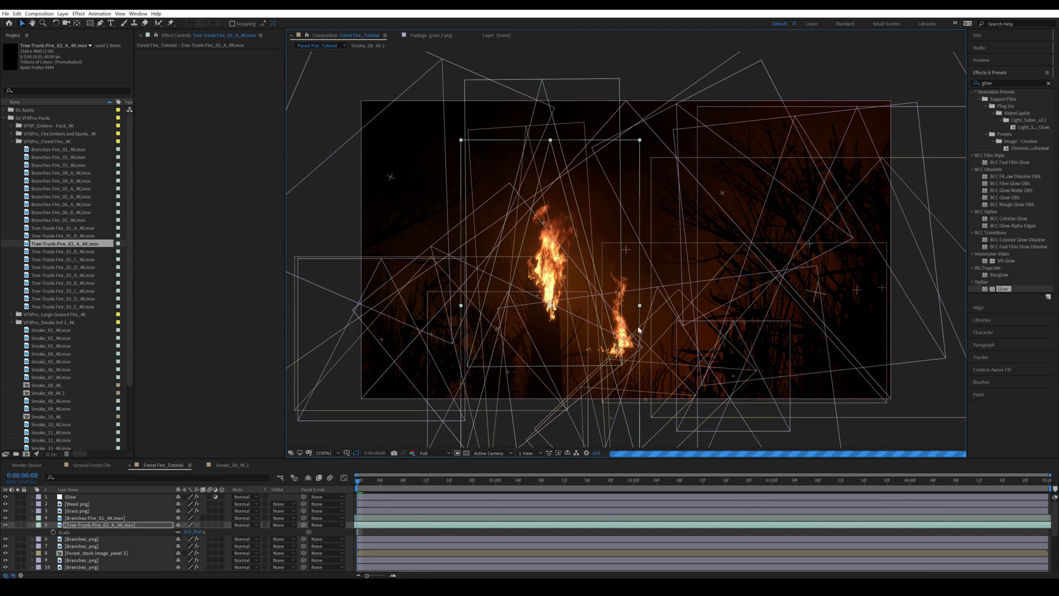
Hide the Glow layer, enlarge the Tree-Trunk-Fire_02_A_4K.mov layer and reposition it on the trunk beneath the upper flame.
left_click(71, 496)
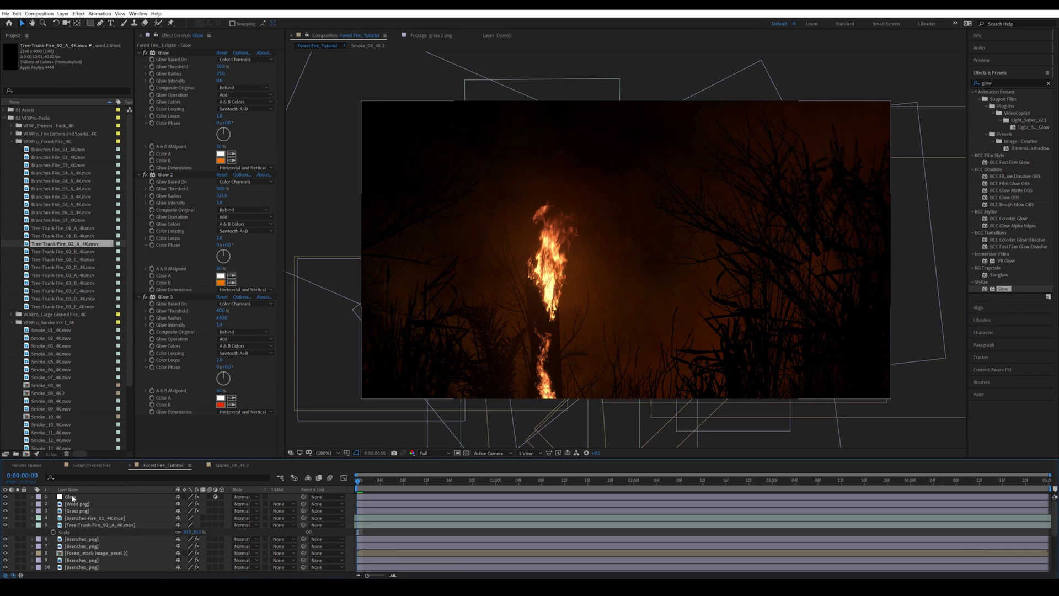
left_click(634, 259)
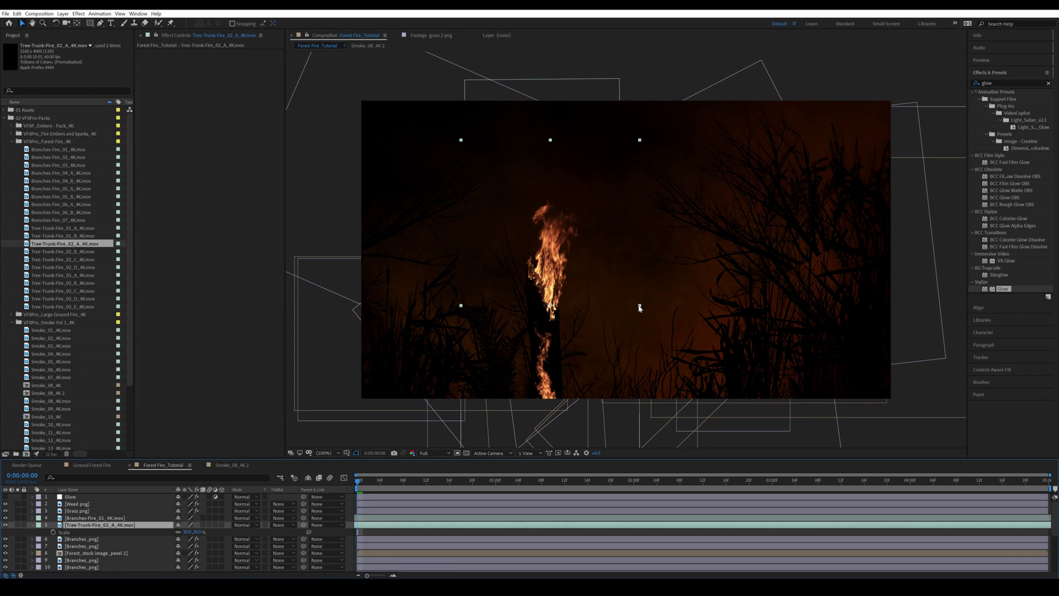
left_click_drag(663, 304, 669, 305)
left_click_drag(607, 344, 615, 322)
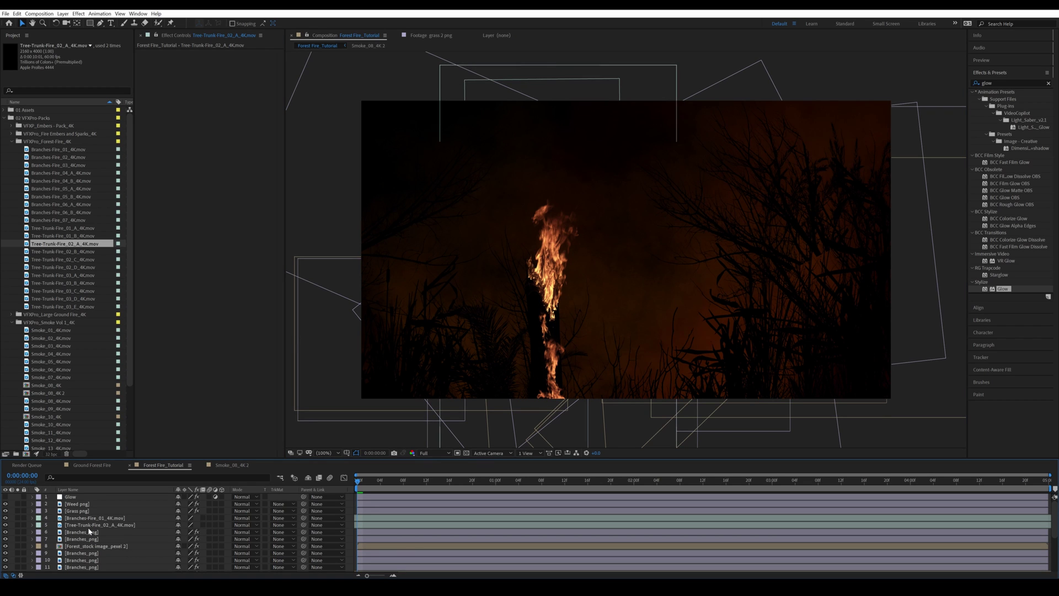
Try conforming the Tree-Trunk-Fire_02_A_4K.mov footage to a frame rate of 24 frames per second, and undo it.
right_click(80, 241)
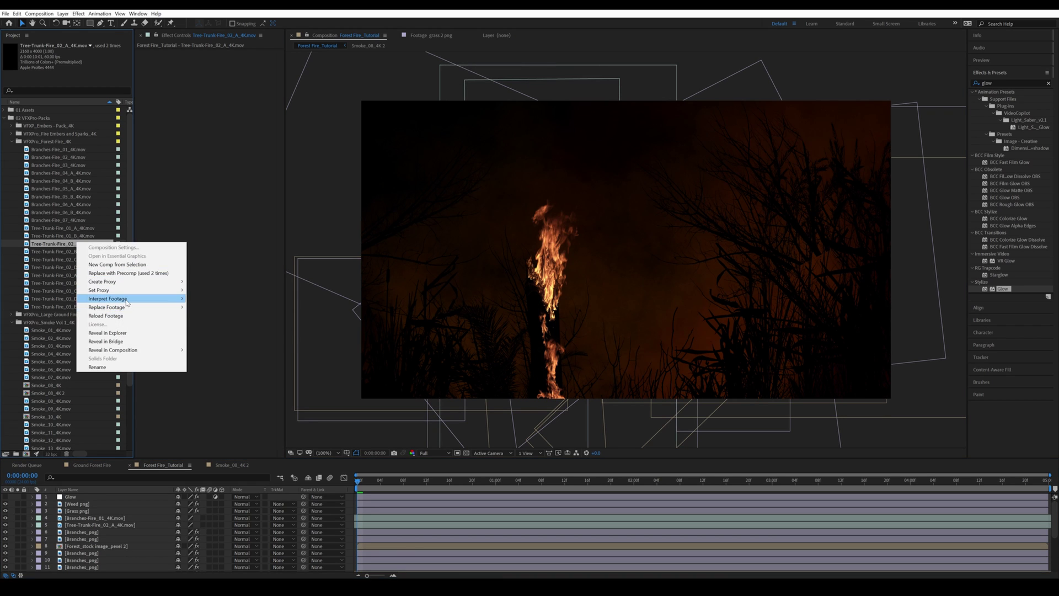
left_click(209, 298)
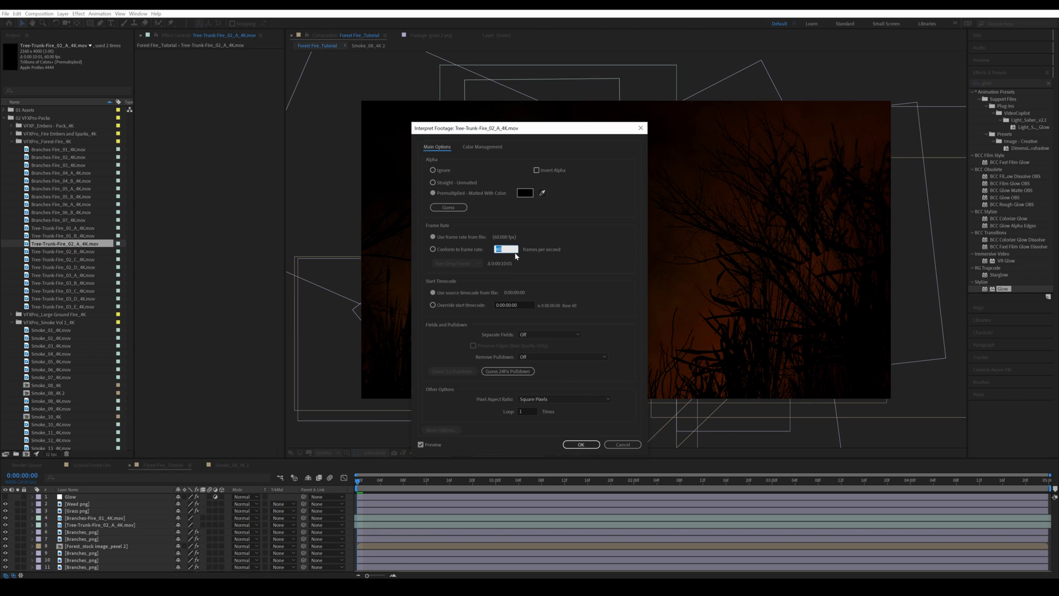
type("24")
key("Return")
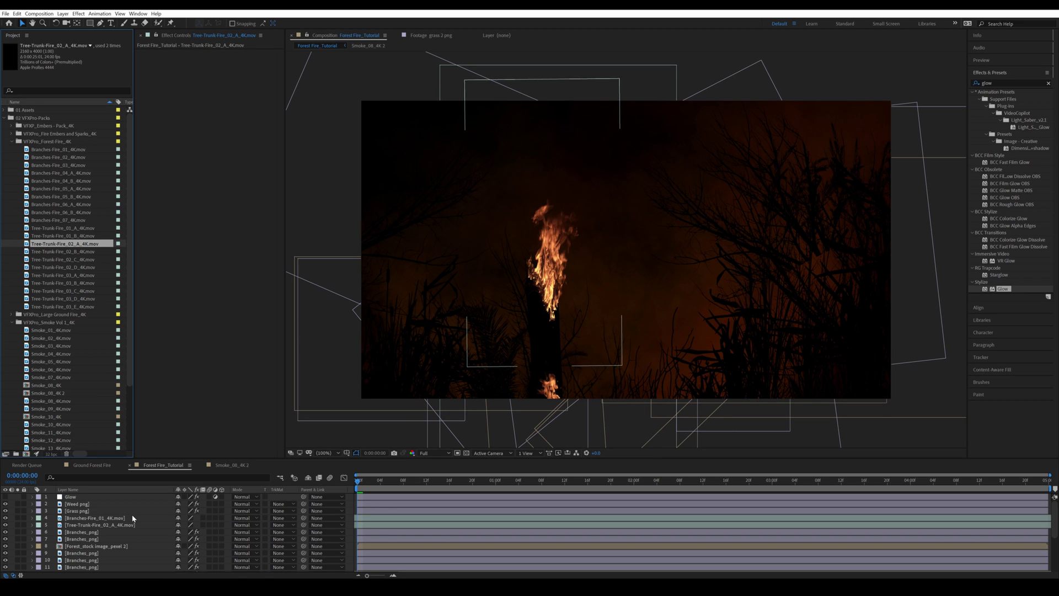
key("ctrl+z")
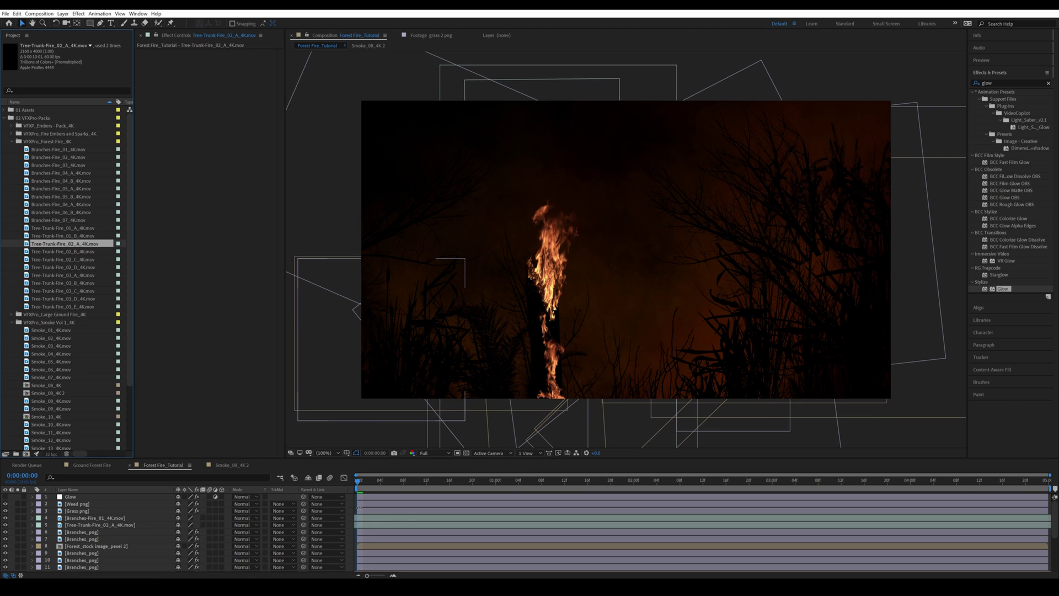
Enlarge the Tree-Trunk-Fire_02_A_4K.mov layer further on the lower trunk and show the Glow layer again.
left_click(369, 524)
left_click_drag(677, 285, 638, 295)
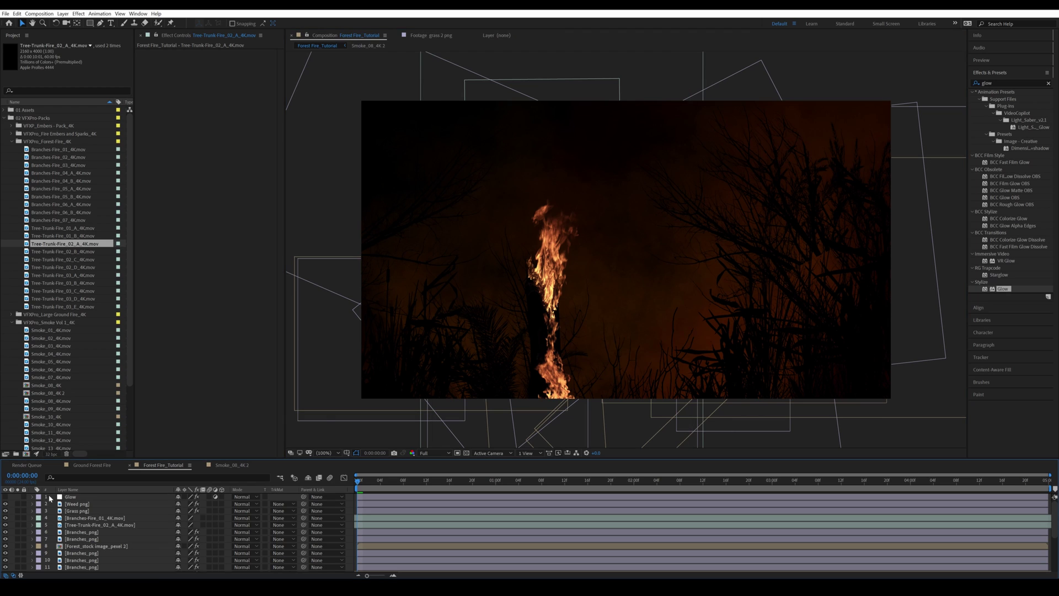
left_click(5, 496)
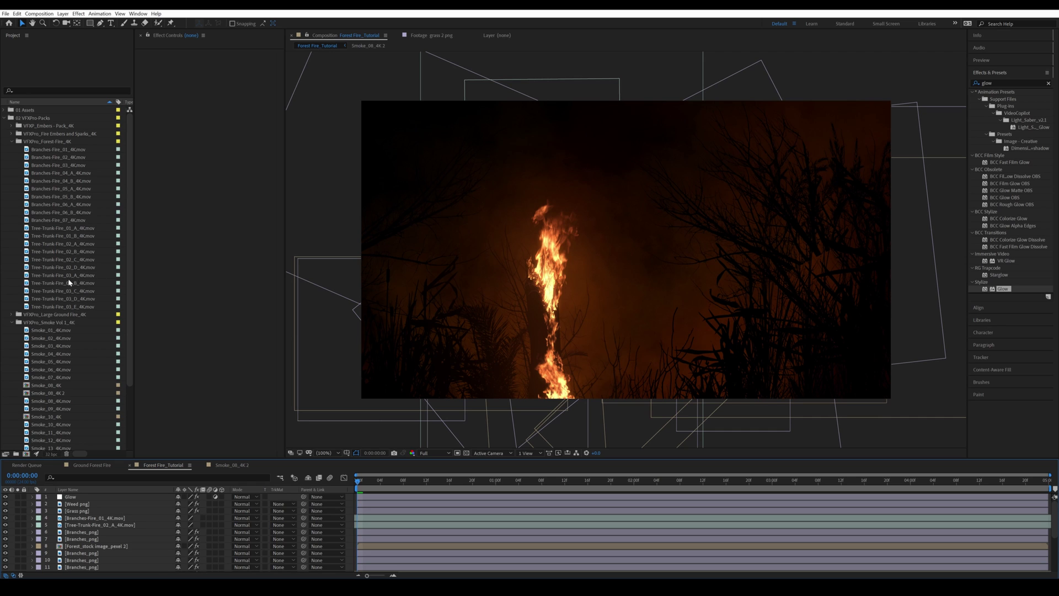
Add Tree-Trunk-Fire_03_C_4K.mov directly below the Forest_stock image_pexel 2 trunk layer, scale it to 25% and place it behind the trunk's left edge.
left_click_drag(77, 291, 118, 554)
key("s")
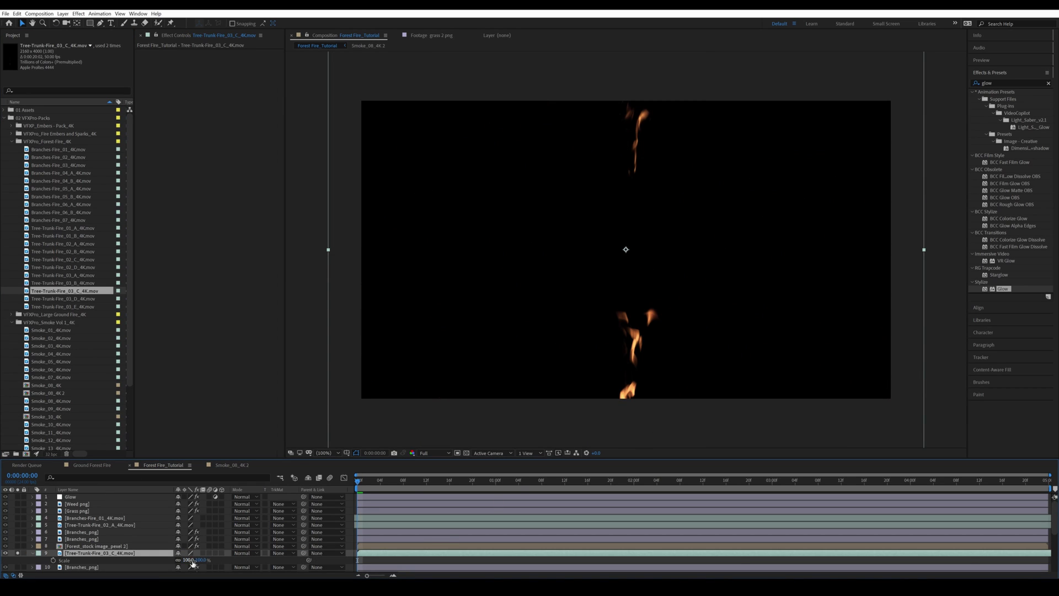
left_click_drag(191, 560, 177, 560)
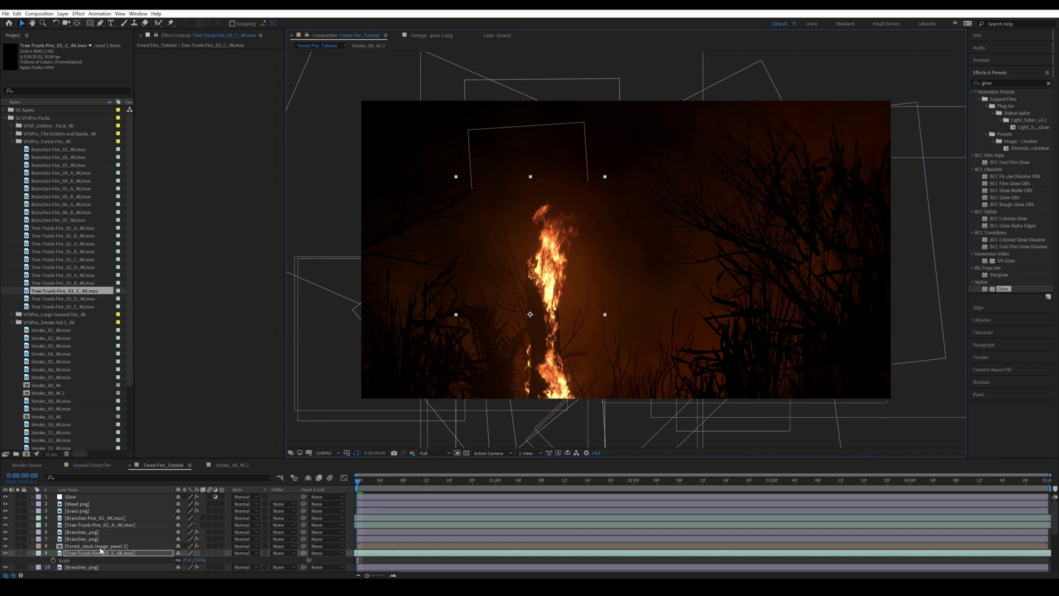
left_click(100, 546)
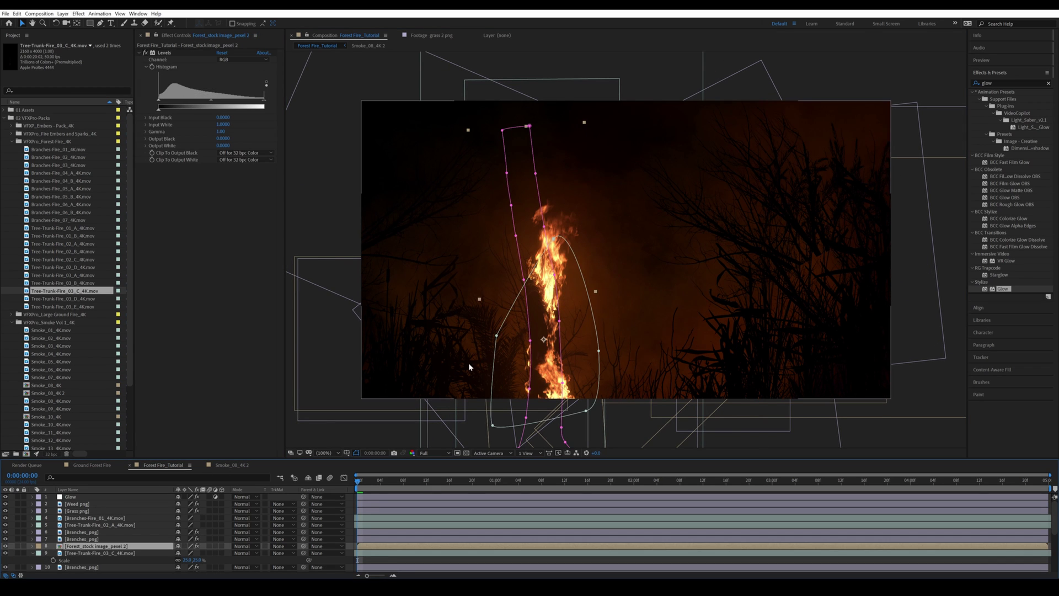
left_click(87, 554)
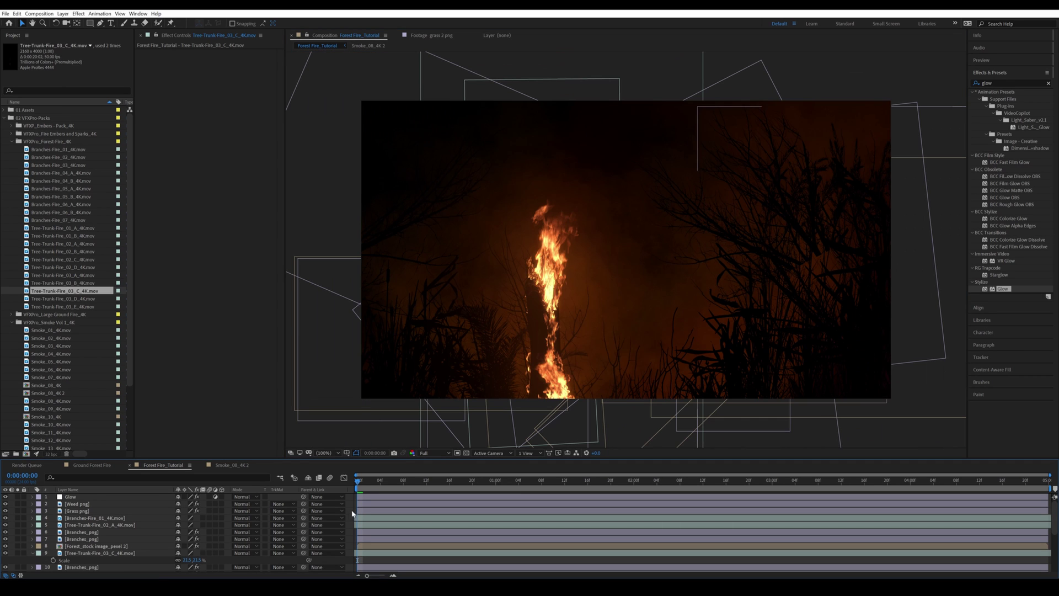
left_click(32, 552)
Add Tree-Trunk-Fire_01_B_4K.mov directly below the trunk image layer, scale it down and place its flames along the trunk's left edge.
left_click(72, 236)
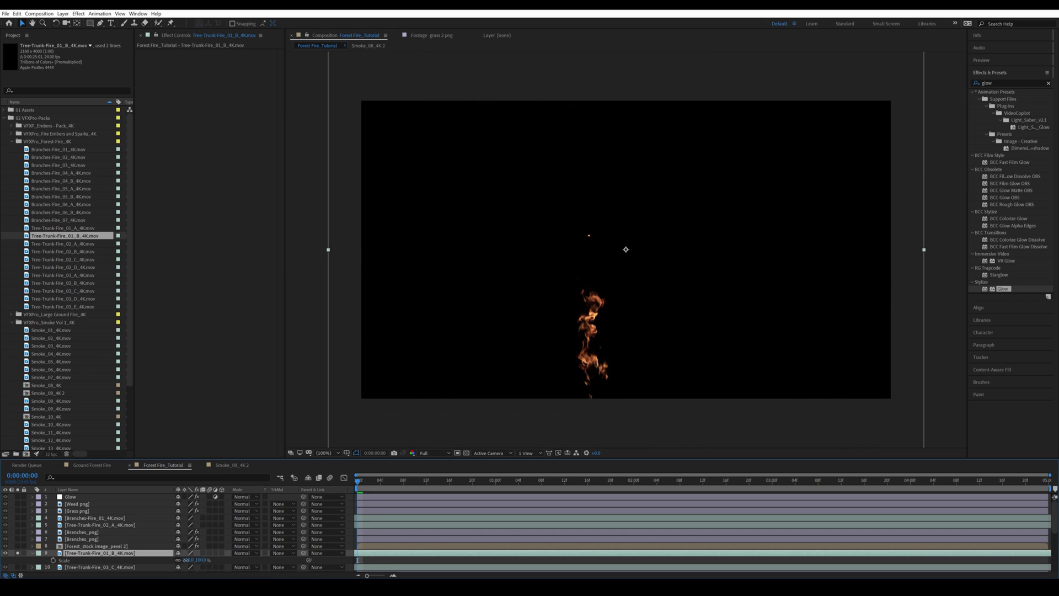
left_click_drag(187, 559, 165, 559)
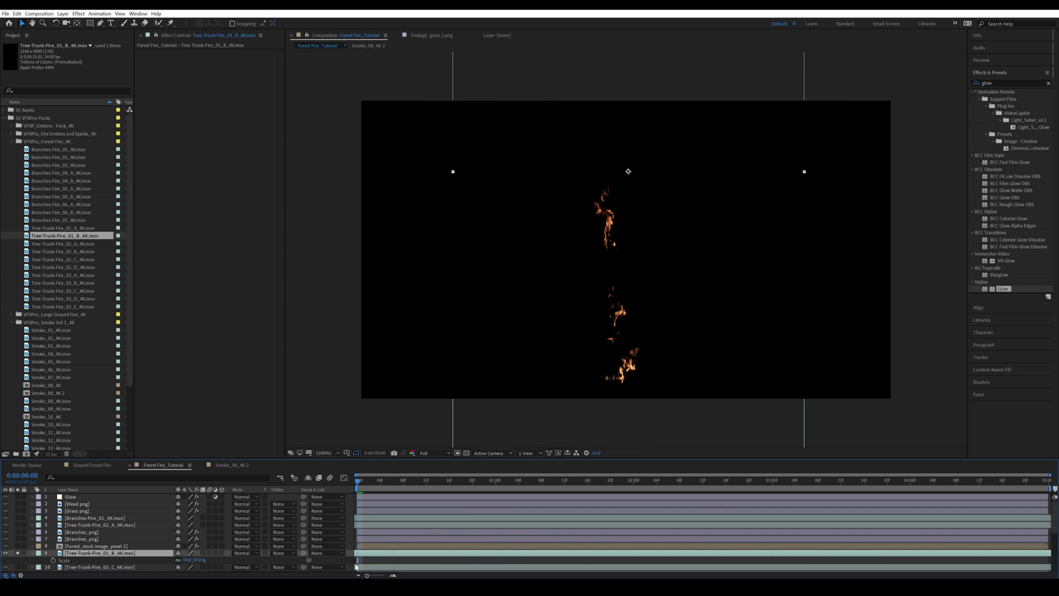
left_click(17, 552)
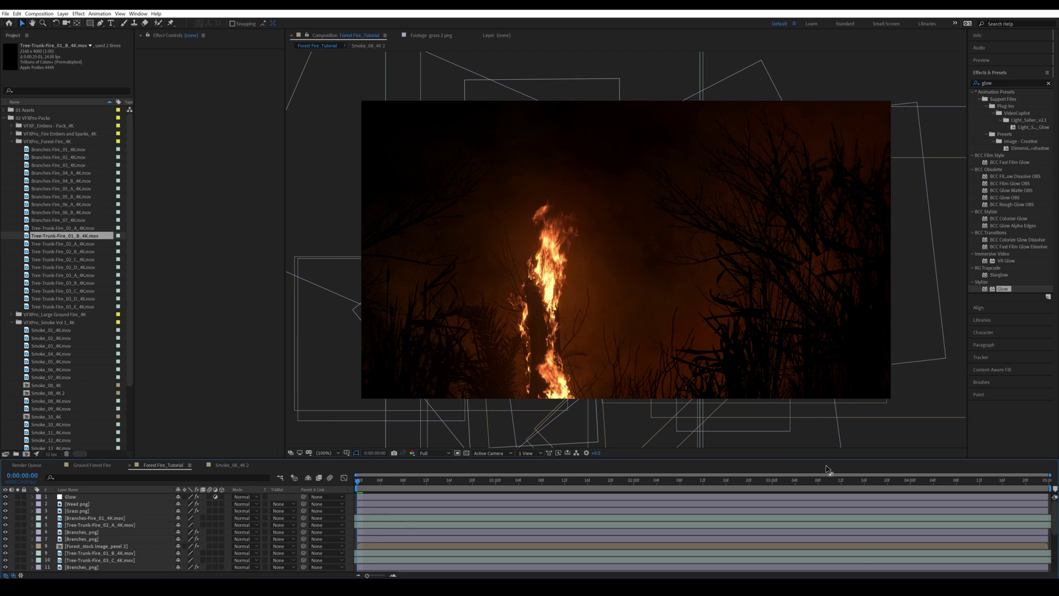
Add Large Ground Fire_01_4K.mov from the VFXPro_Large Ground Fire_4K folder directly above the two smoke layers.
left_click(16, 150)
left_click(12, 141)
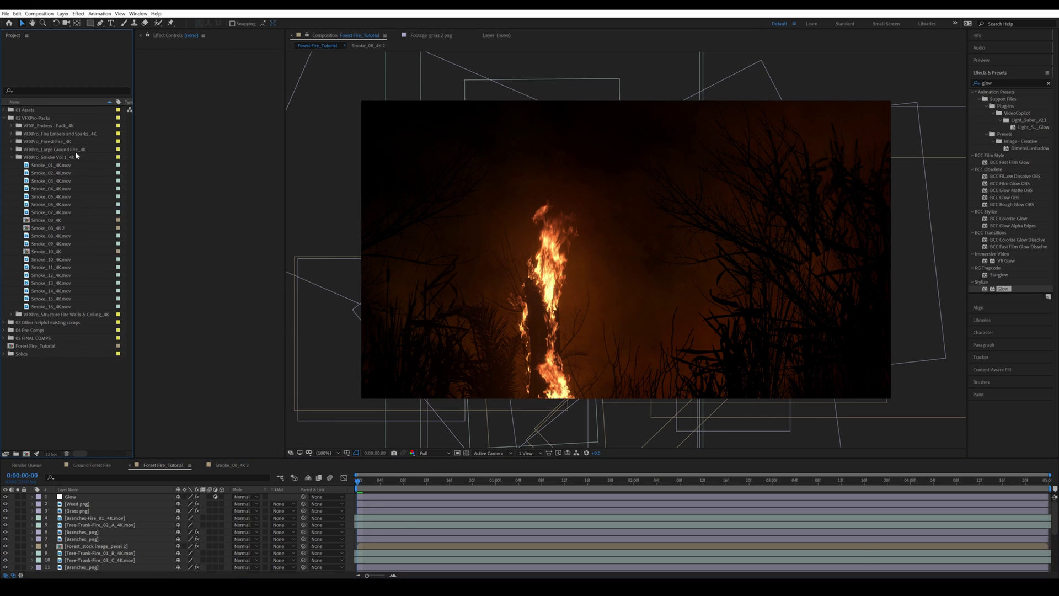
left_click(11, 150)
left_click(54, 158)
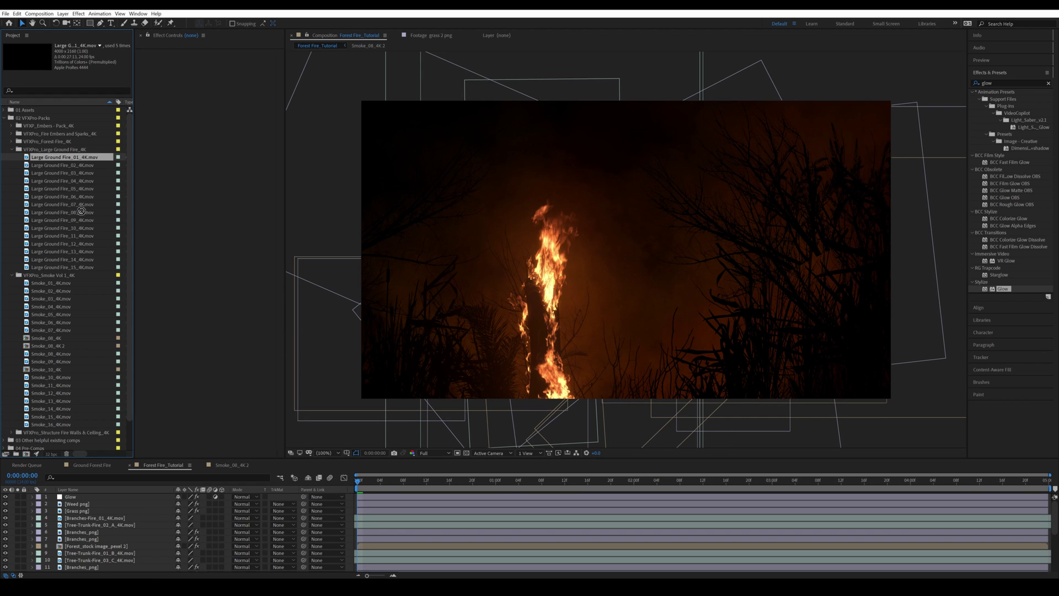
scroll(173, 533, "down", 4)
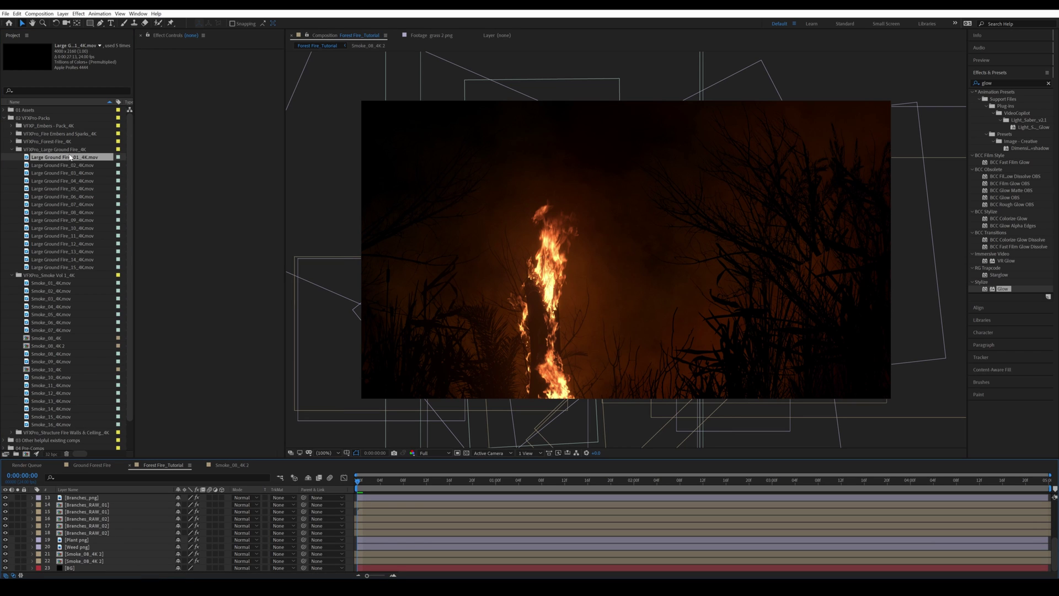
left_click_drag(69, 159, 95, 551)
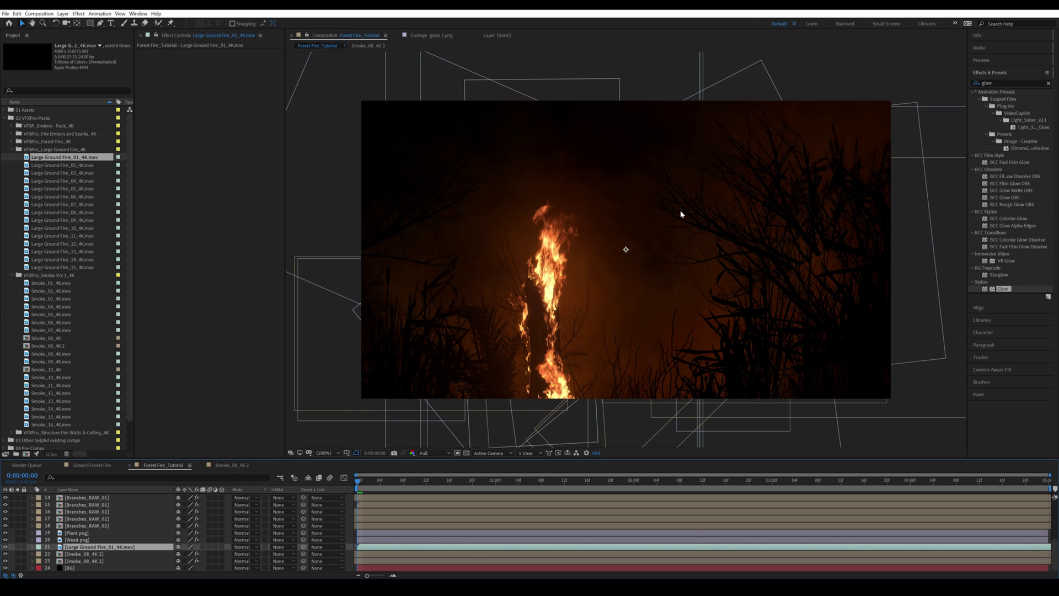
Scale the Large Ground Fire_01_4K.mov layer to about 47% in solo, place it along the lower frame edge right of the trunk, and unsolo it.
left_click(17, 546)
key("s")
left_click_drag(187, 554, 154, 553)
left_click_drag(699, 311, 731, 320)
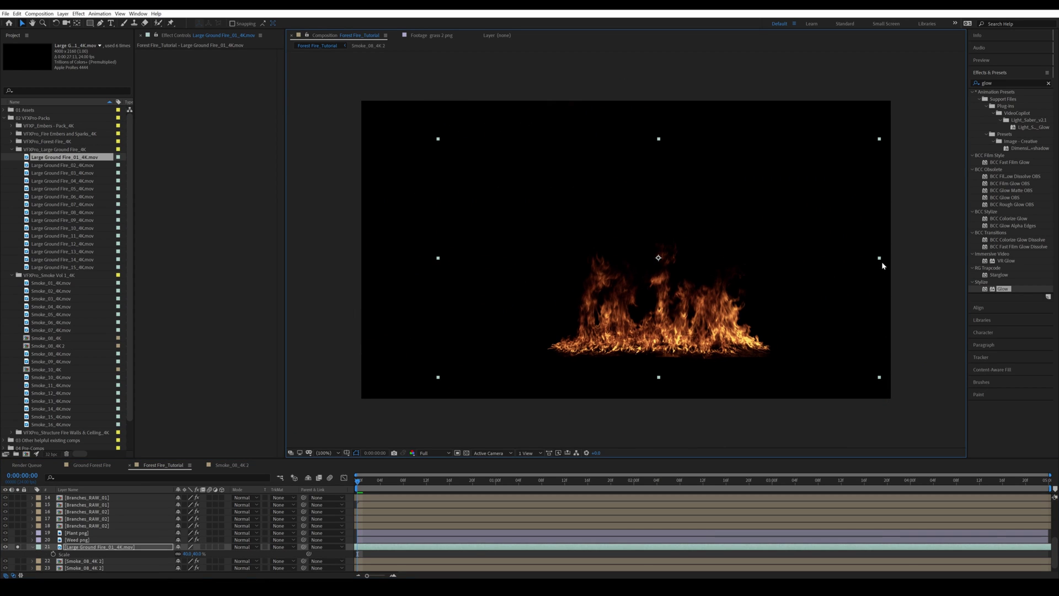
left_click_drag(878, 257, 917, 257)
left_click_drag(706, 329, 712, 366)
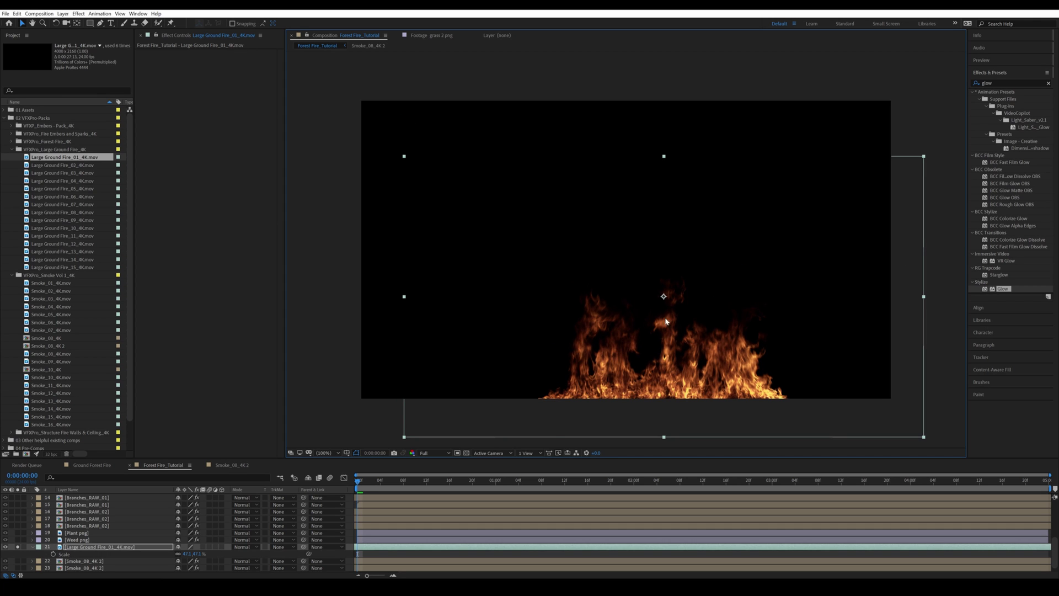
key("s")
left_click_drag(787, 363, 783, 370)
left_click(17, 546)
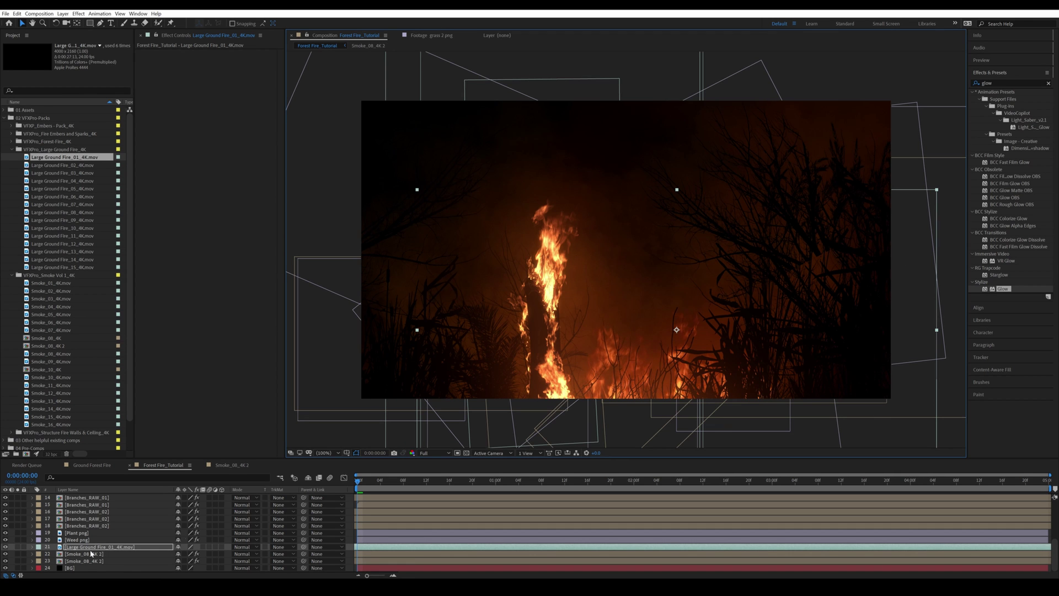
left_click(18, 546)
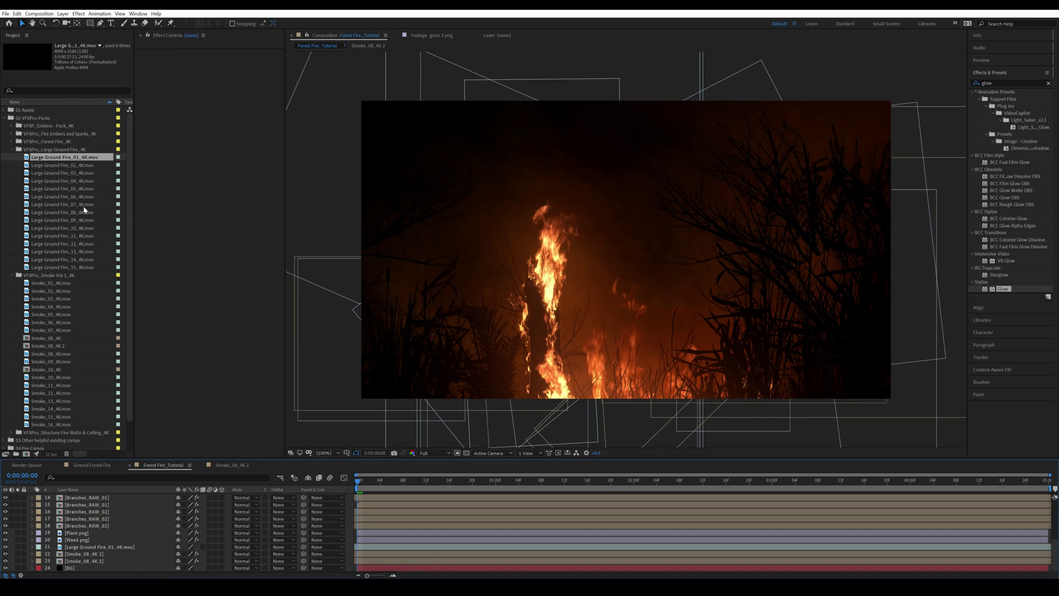
Add Large Ground Fire_02_4K.mov directly above the first ground fire layer, resize it and place its flames just right of the trunk.
left_click_drag(70, 166, 113, 546)
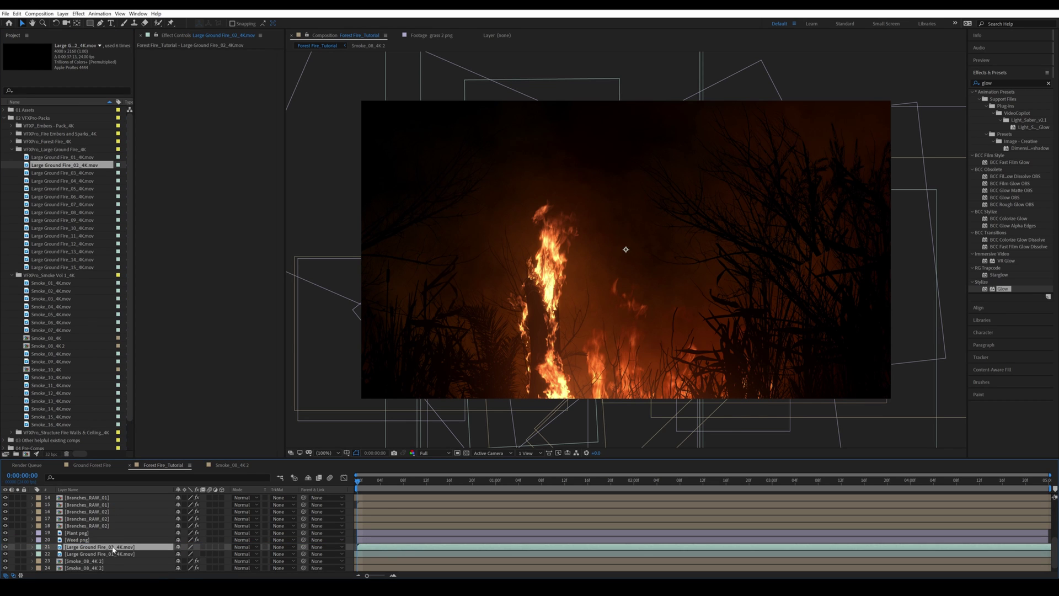
left_click(18, 546)
left_click(17, 546)
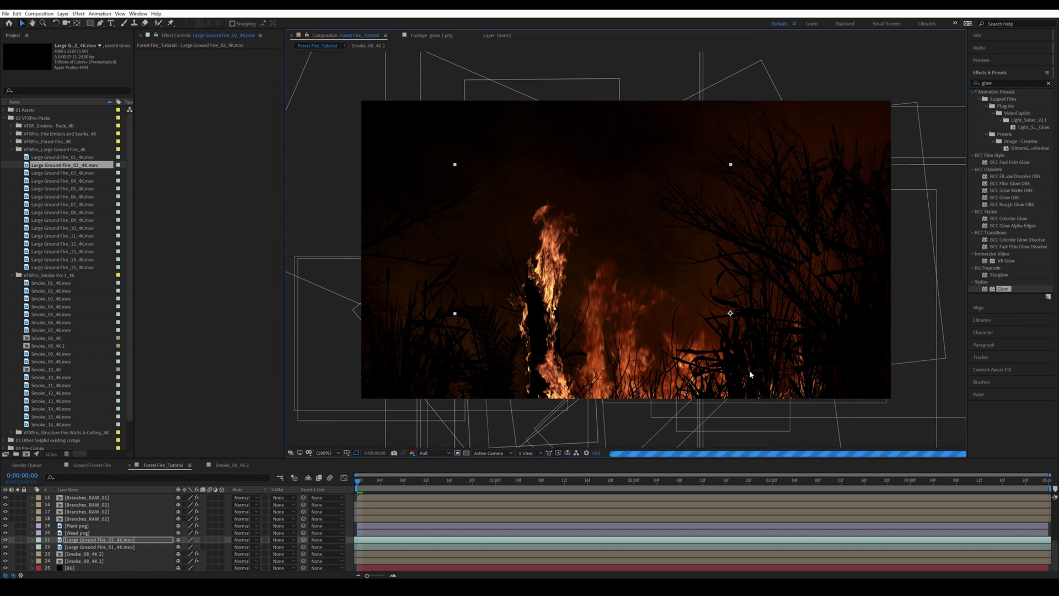
left_click_drag(749, 370, 726, 362)
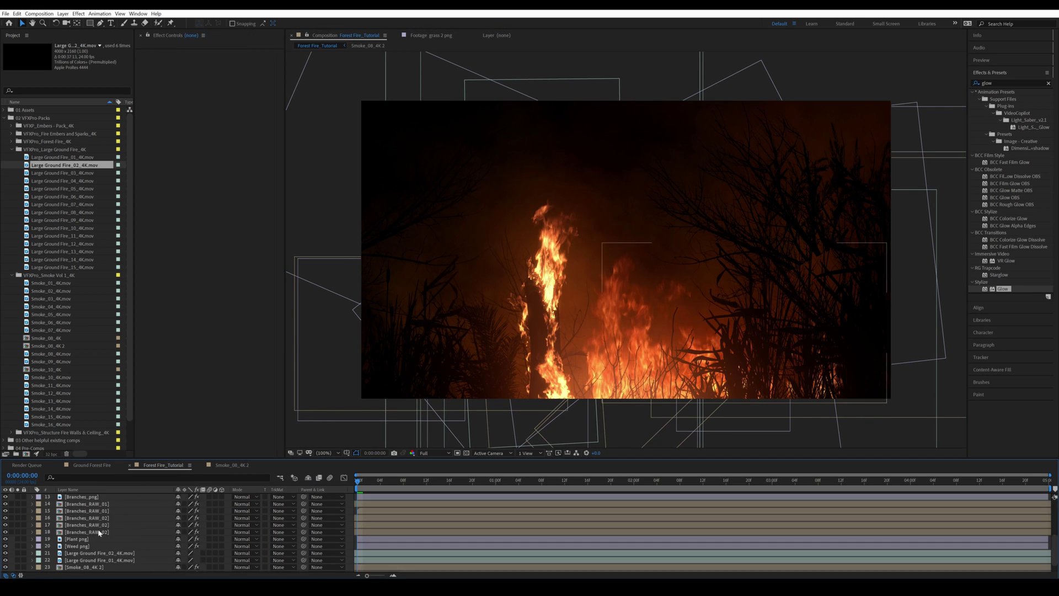
left_click(17, 539)
left_click(18, 539)
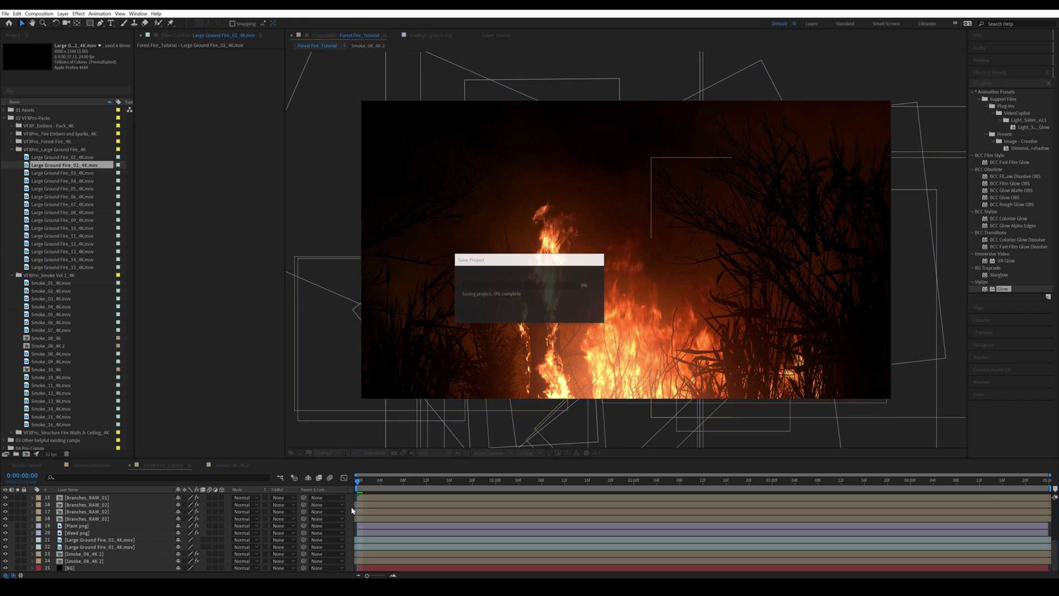
Duplicate the Large Ground Fire_02_4K.mov layer and move the copy right, behind the dense plants near the frame's edge.
left_click(99, 546)
left_click(113, 540)
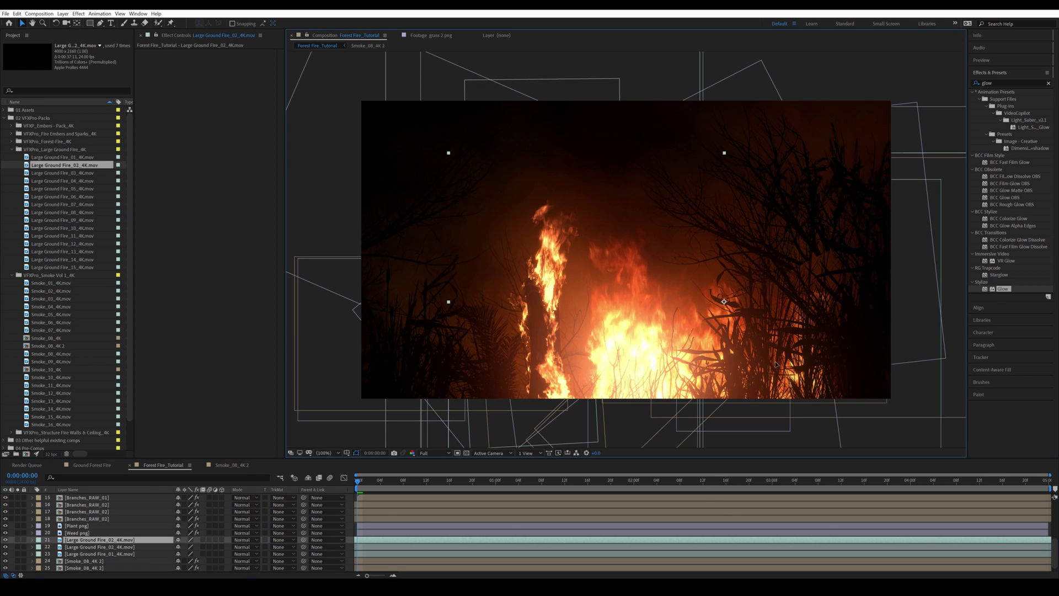
left_click_drag(652, 333, 828, 323)
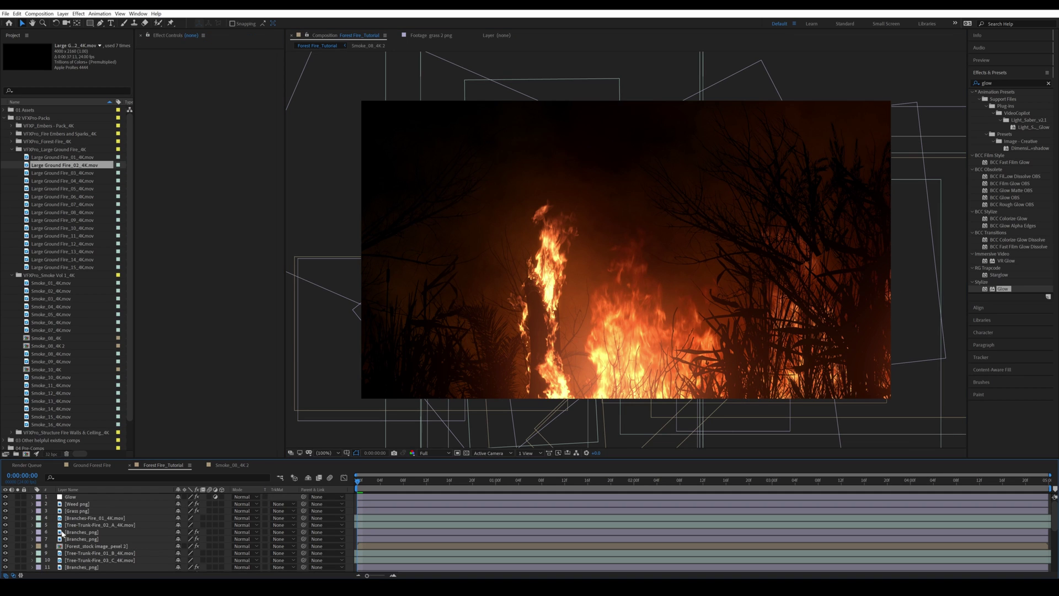
Hide the Glow layer and apply the Hue/Saturation effect to the Large Ground Fire_01_4K.mov layer.
left_click(5, 497)
left_click(656, 270)
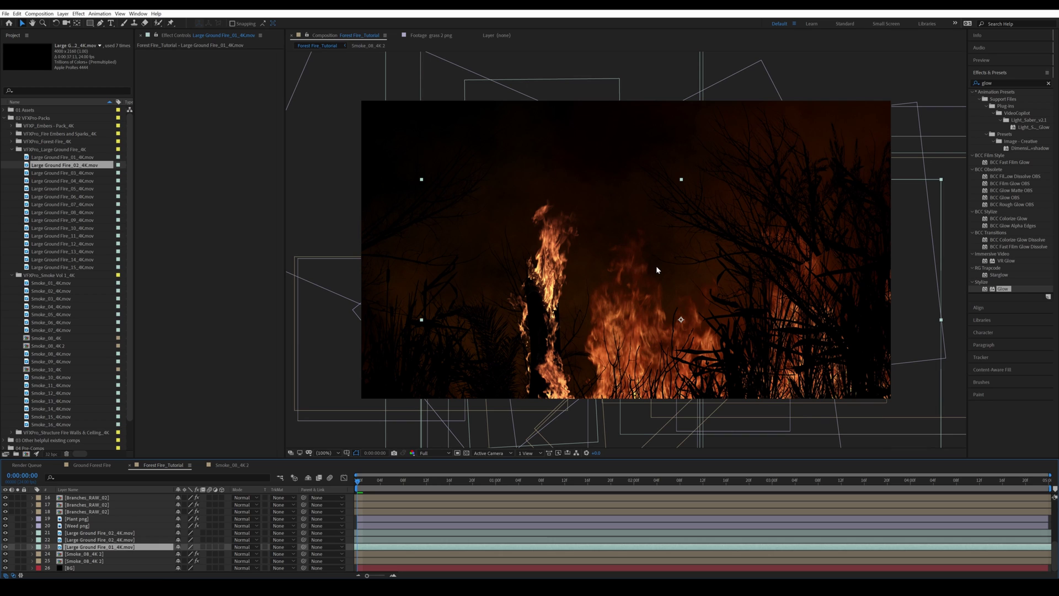
left_click(1015, 82)
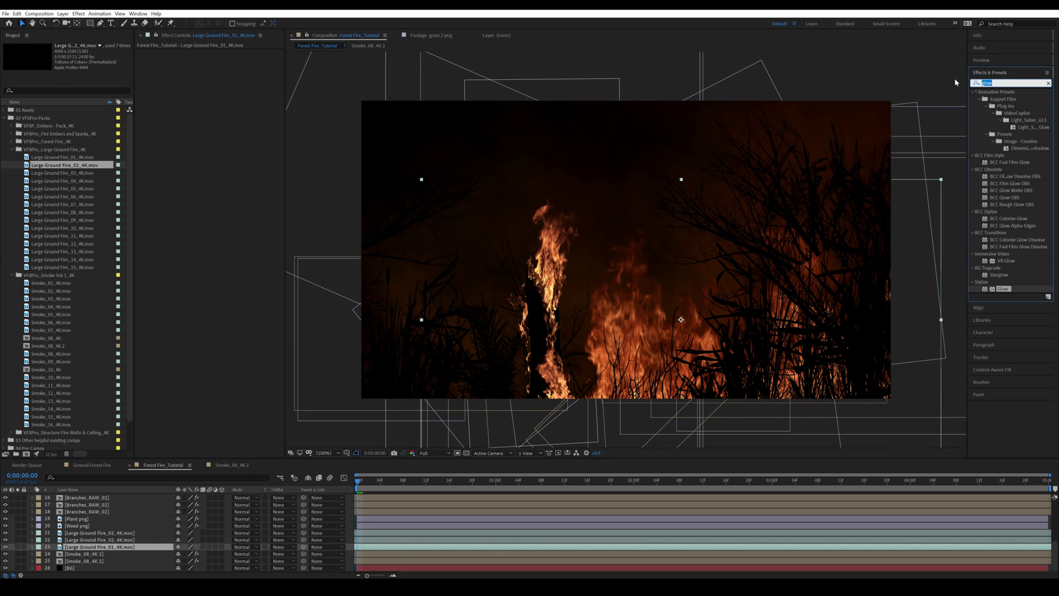
type("hue")
left_click_drag(1013, 154, 109, 549)
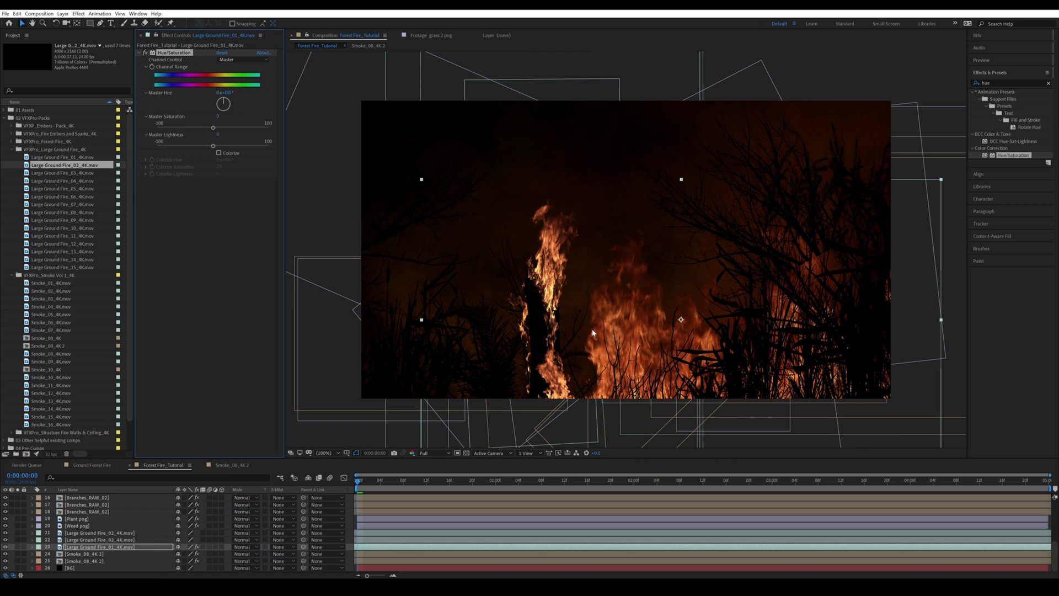
Set the Large Ground Fire_01_4K.mov layer's master hue to 9° and compare it in solo with the effect off and on.
left_click_drag(236, 92, 235, 93)
left_click(17, 547)
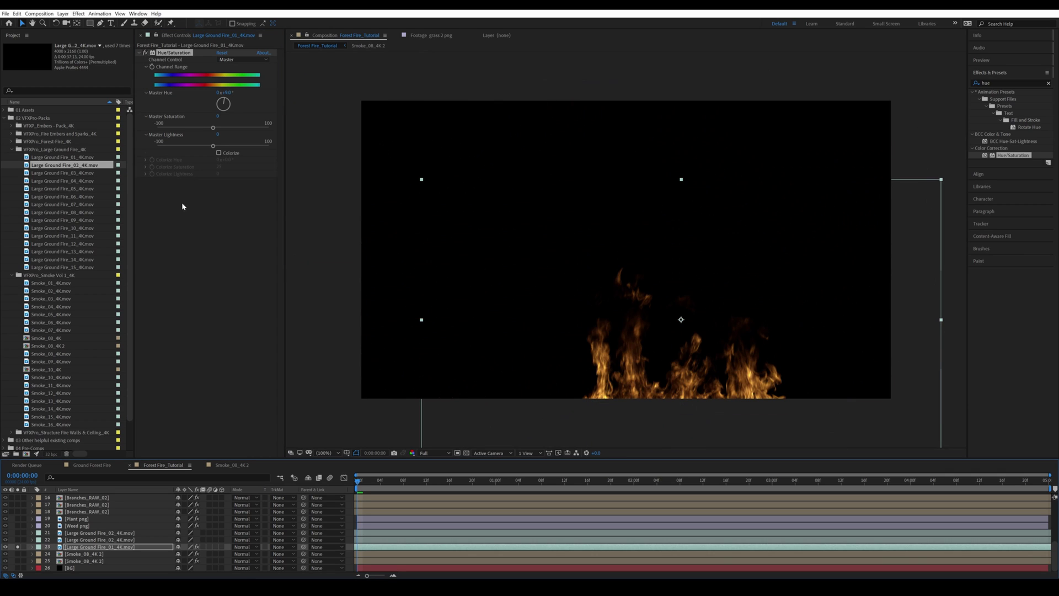
left_click(145, 53)
left_click(145, 53)
left_click(145, 52)
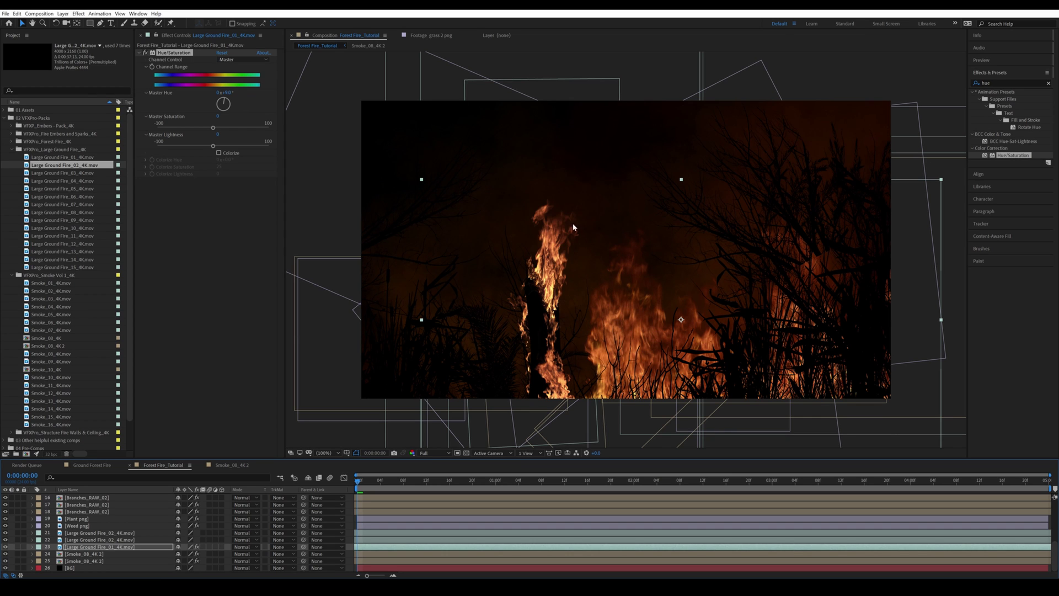
Paste the Hue/Saturation effect onto both Large Ground Fire_02_4K.mov layers and show the Glow layer again.
left_click(113, 539)
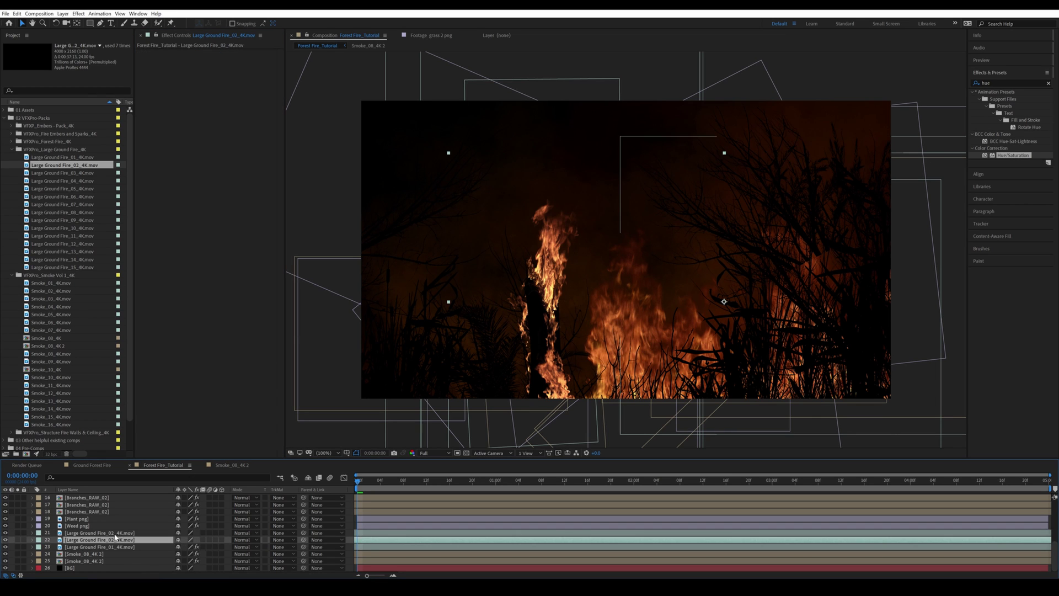
left_click(113, 533, "shift")
key("ctrl+v")
left_click(350, 506)
scroll(96, 508, "up", 5)
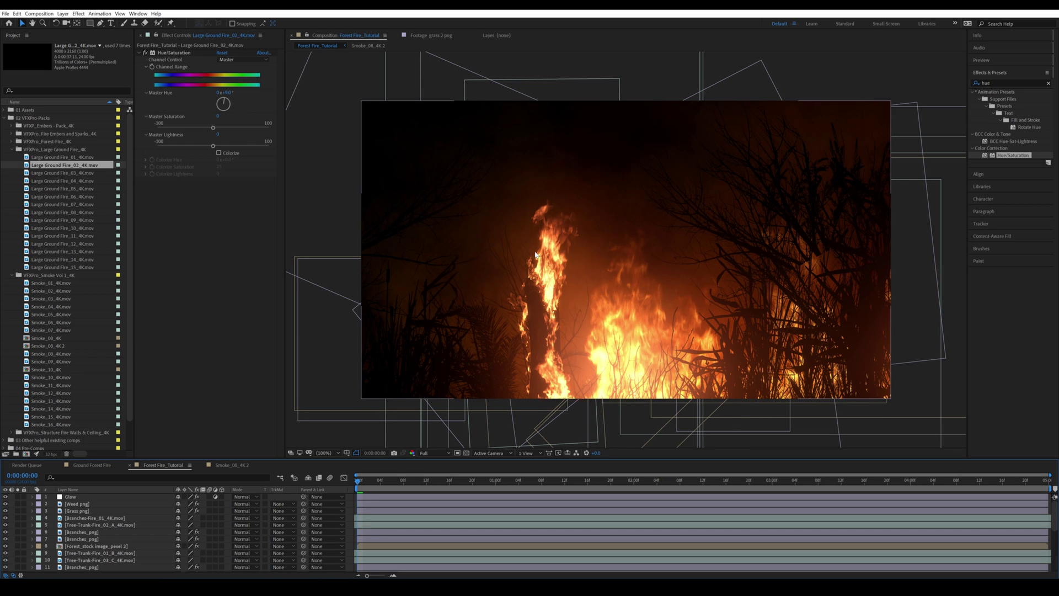
key("F2")
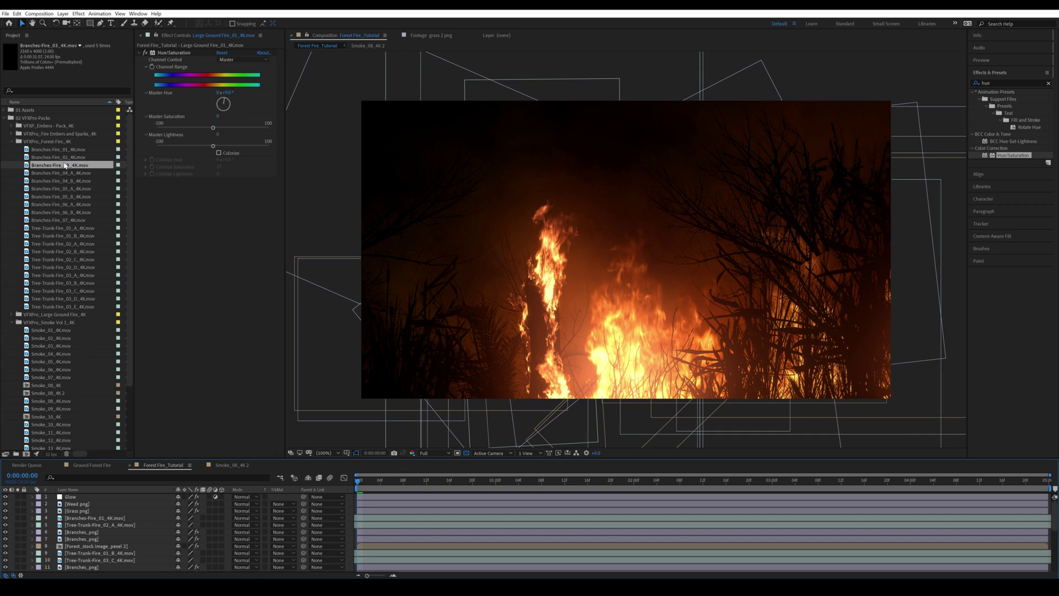
Add Branches-Fire_03_4K.mov directly below Tree-Trunk-Fire_02_A_4K.mov, scale it down and place its flame on the top branches of the large tree.
left_click_drag(65, 165, 83, 531)
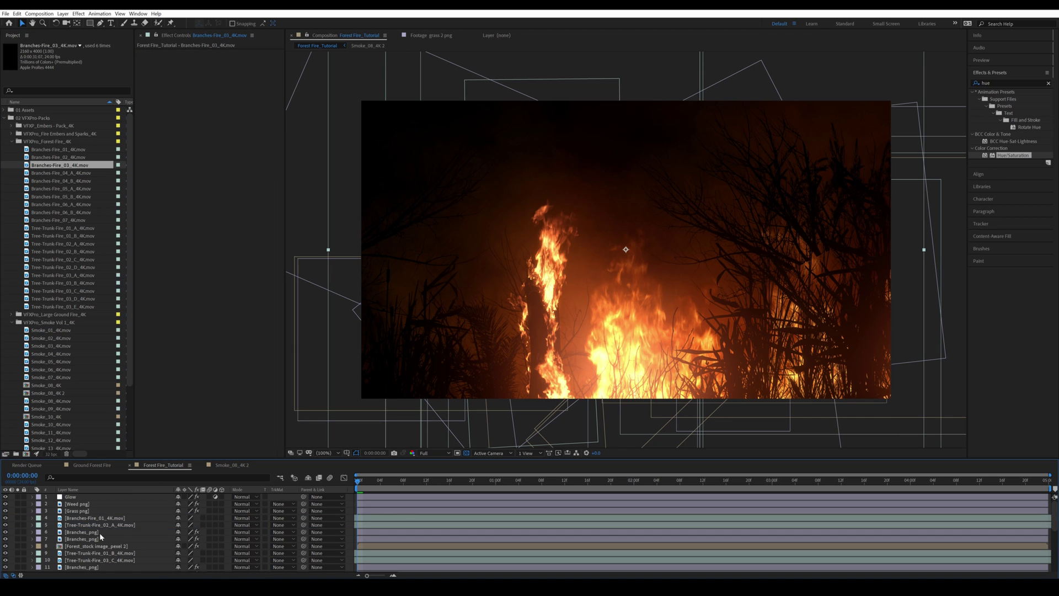
left_click_drag(17, 532, 17, 546)
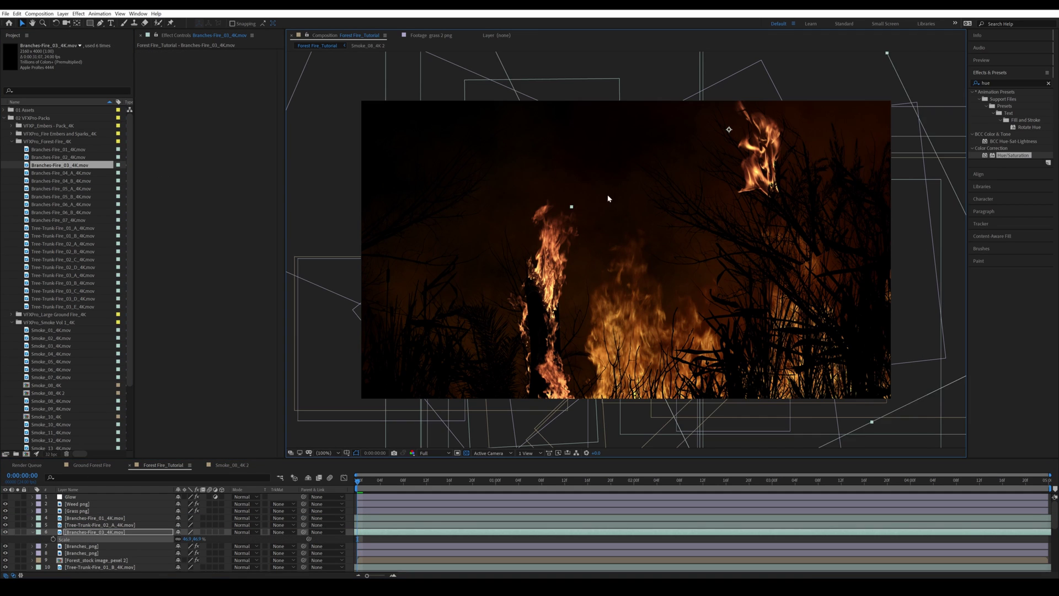
left_click_drag(607, 197, 657, 176)
left_click_drag(758, 156, 742, 182)
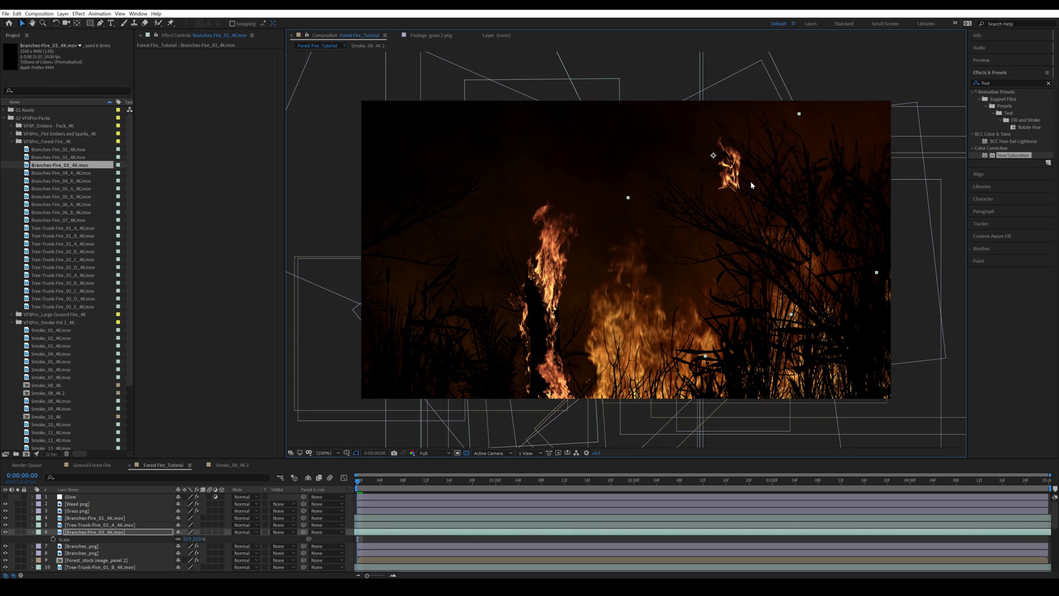
Rotate the Branches-Fire_03_4K.mov flame to follow the treetop branches and inspect it up close with the glow.
scroll(809, 102, "up", 1)
key("w")
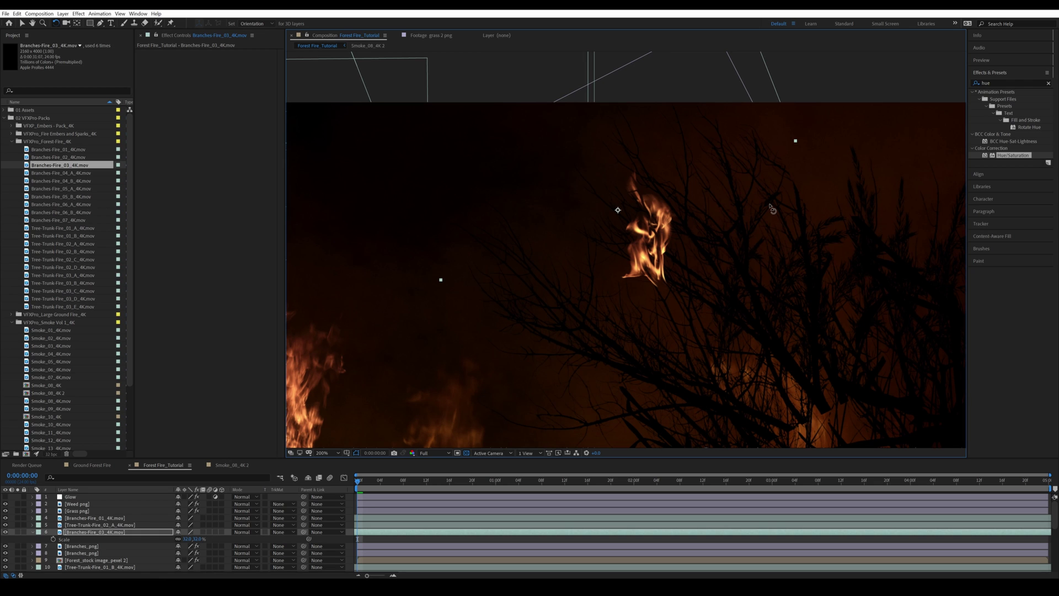
left_click_drag(783, 235, 693, 202)
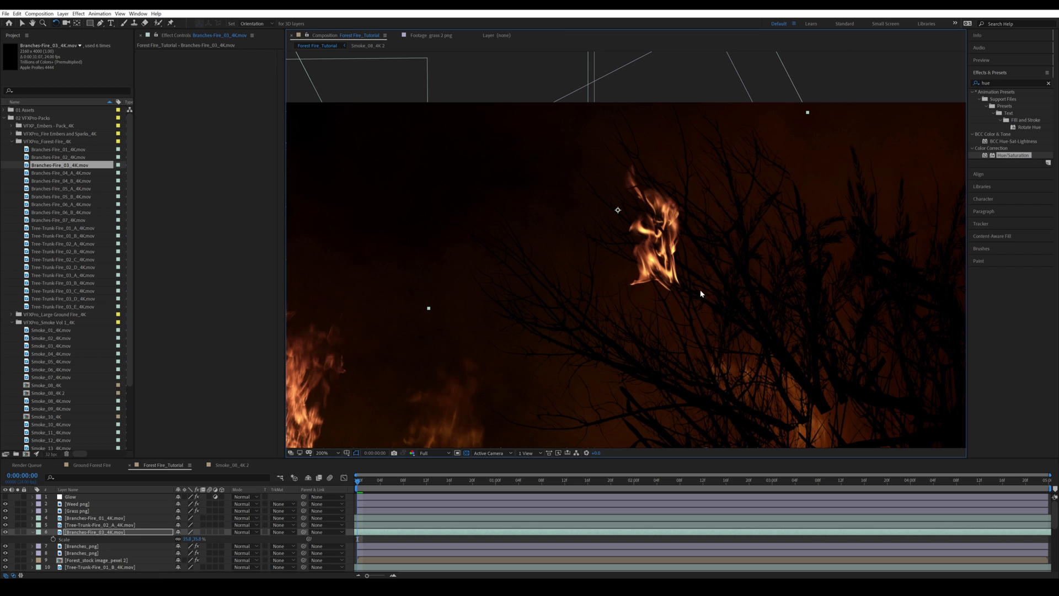
key("v")
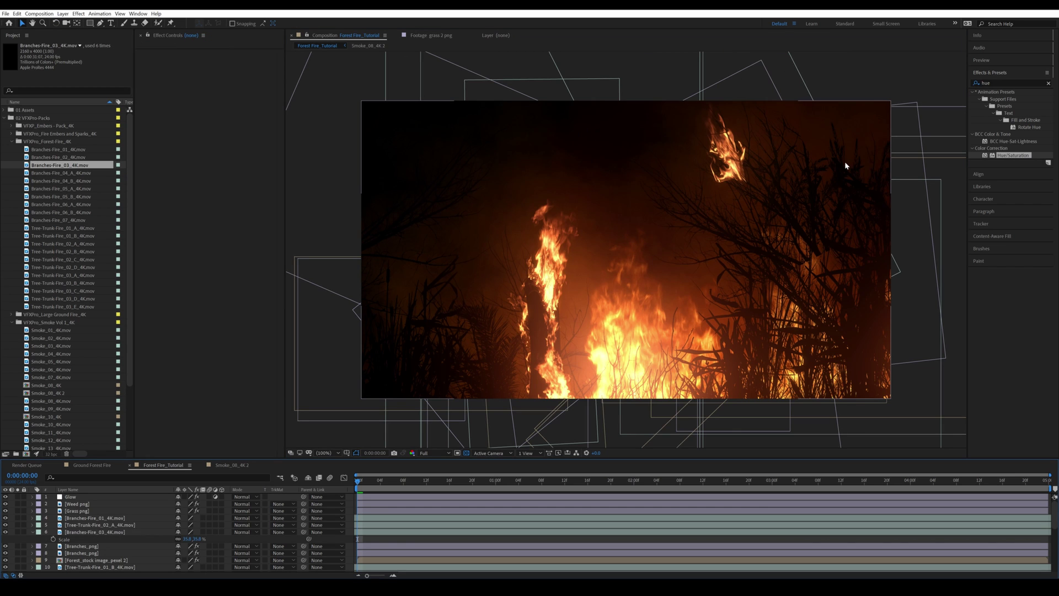
scroll(845, 161, "up", 2)
left_click_drag(825, 169, 629, 296)
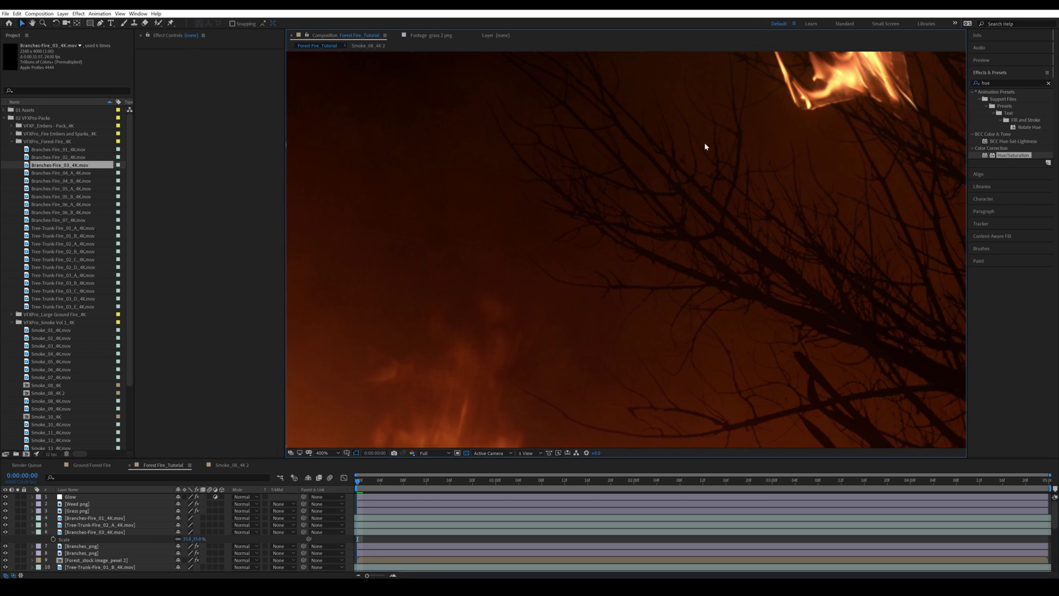
mouse_move(827, 71)
left_mouse_down()
mouse_move(614, 230)
mouse_move(573, 301)
left_mouse_up()
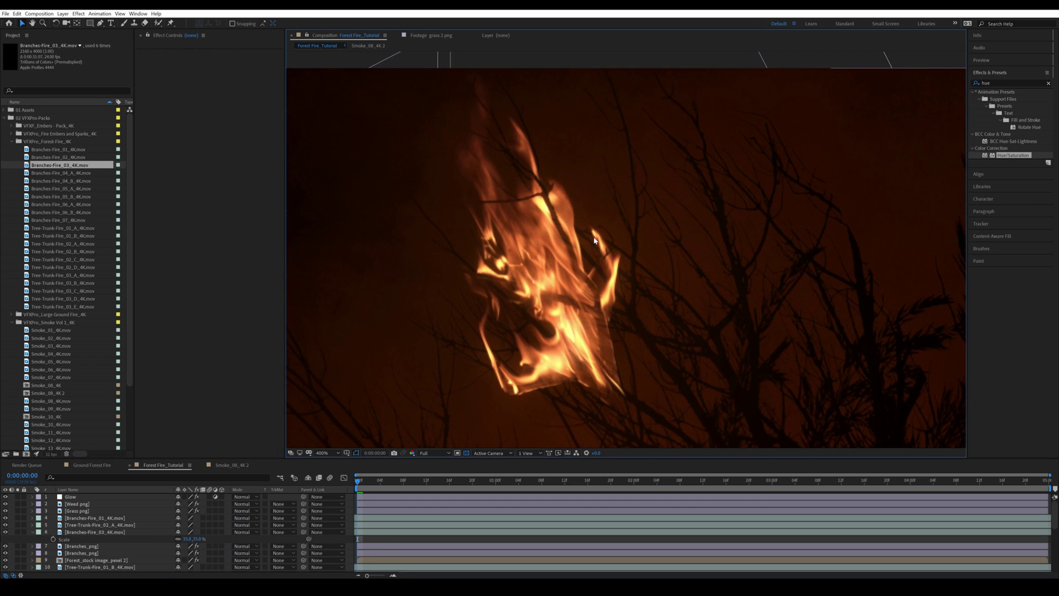
key("slash")
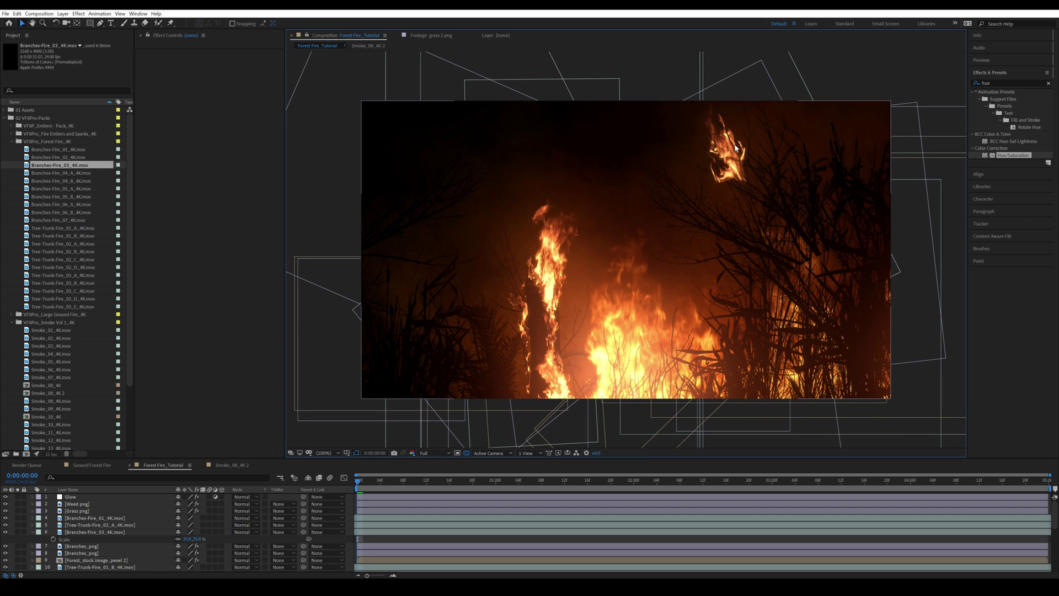
Add Branches-Fire_04_B_4K.mov above Tree-Trunk-Fire_02_A_4K.mov, shrink it and place it on the branches just right of the treetop flame.
left_click_drag(62, 180, 97, 519)
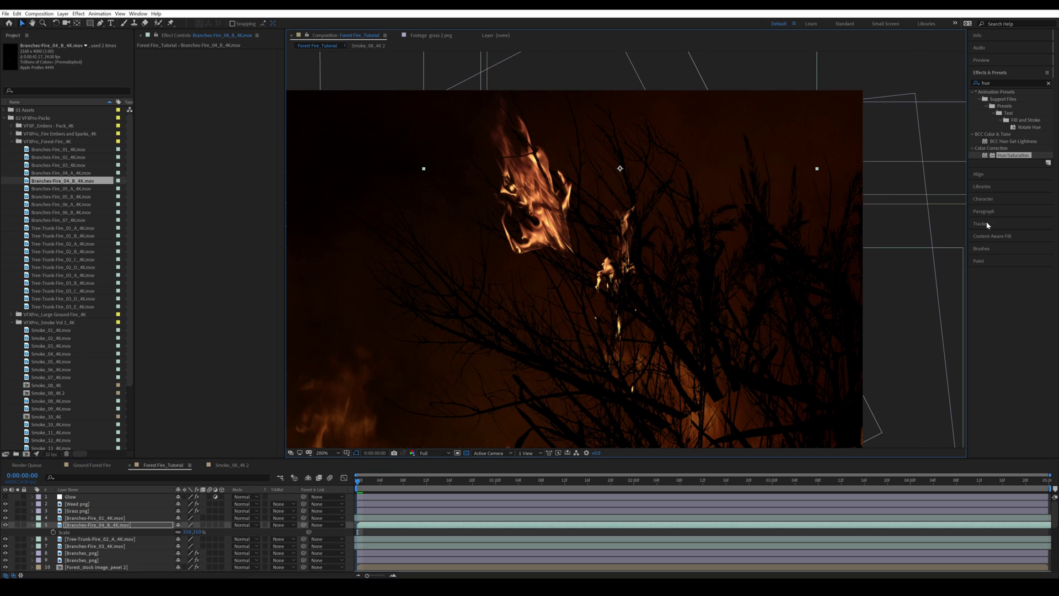
left_click_drag(816, 168, 838, 171)
key("alt+slash")
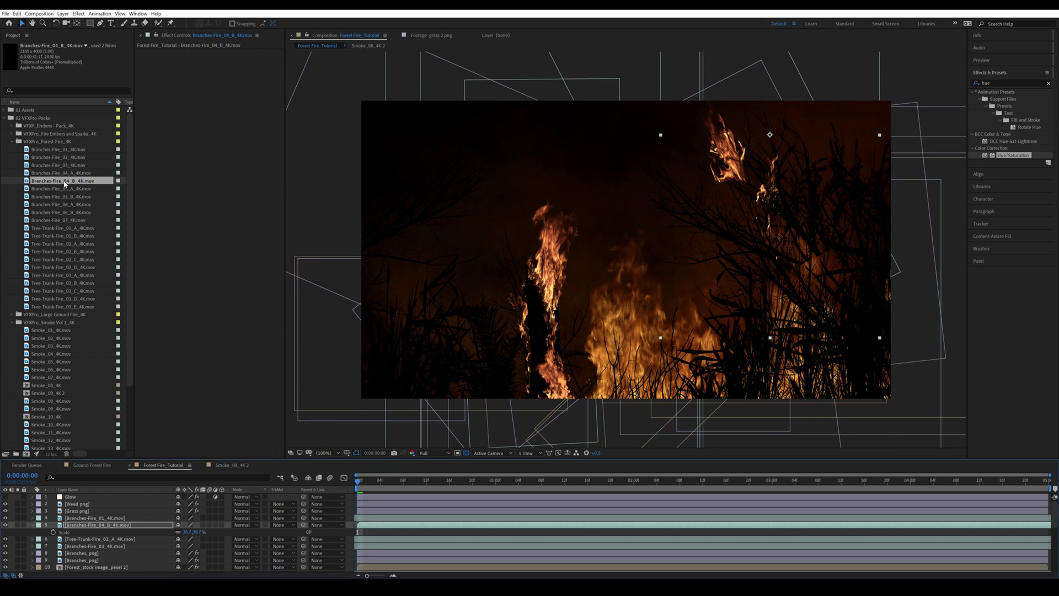
Add Branches-Fire_05_A_4K.mov below Branches-Fire_04_B_4K.mov and fit its flames along the tree's right-hand branches.
left_click_drag(61, 188, 99, 535)
key("s")
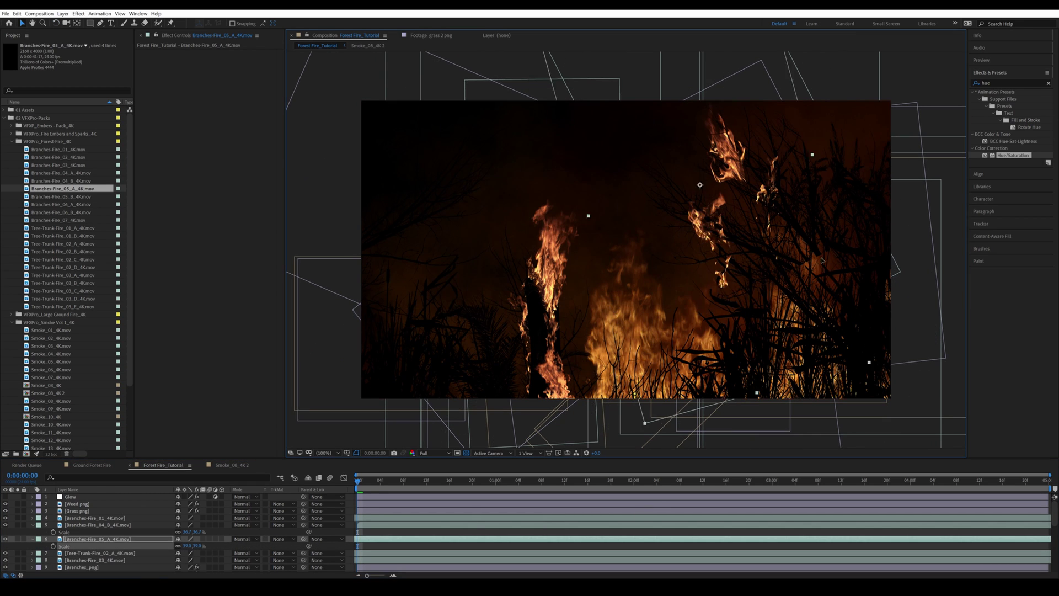
scroll(853, 202, "up", 1)
left_click_drag(788, 279, 855, 313)
scroll(816, 290, "down", 1)
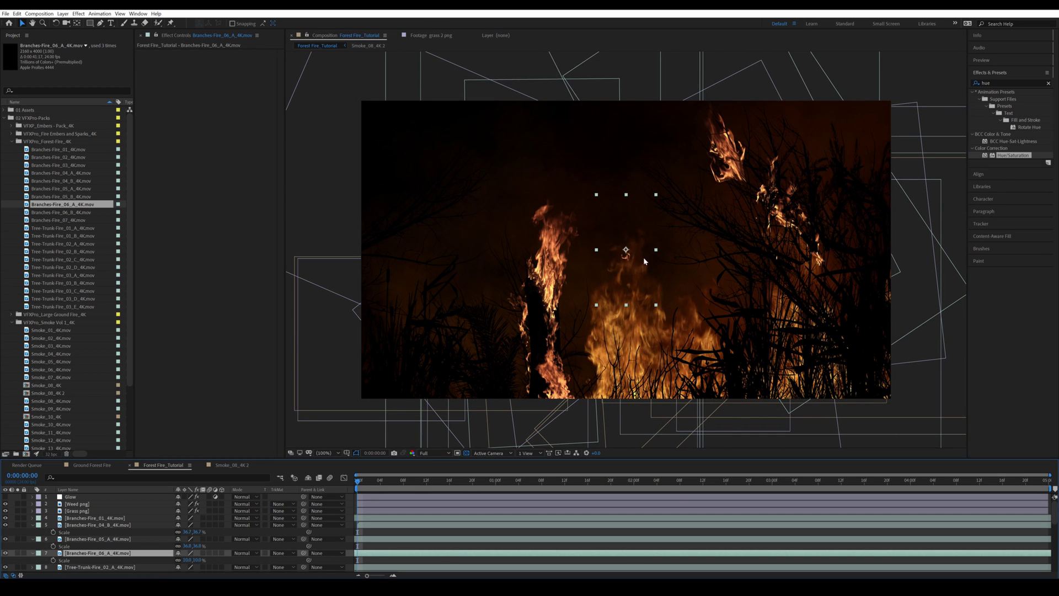
Enlarge and rotate Branches-Fire_06_A_4K.mov and place its flames on the tree's middle branches, below the other branch fires.
left_click_drag(656, 304, 681, 354)
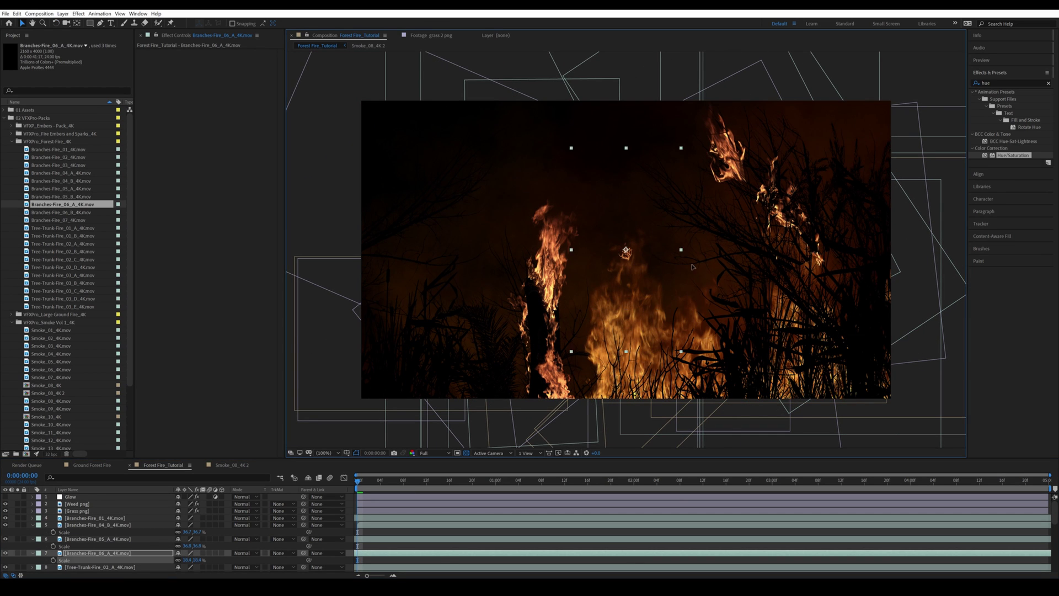
left_click_drag(645, 265, 725, 296)
scroll(800, 242, "up", 1)
left_click_drag(663, 281, 742, 226)
left_click_drag(797, 266, 875, 267)
key("w")
left_click_drag(780, 315, 796, 282)
left_click_drag(740, 328, 712, 317)
scroll(715, 315, "down", 1)
key("v")
key("alt+slash")
Collapse the open Scale properties of the branch fire layers and clear the layer selection.
left_click(111, 524)
left_click(110, 566, "shift")
key("u")
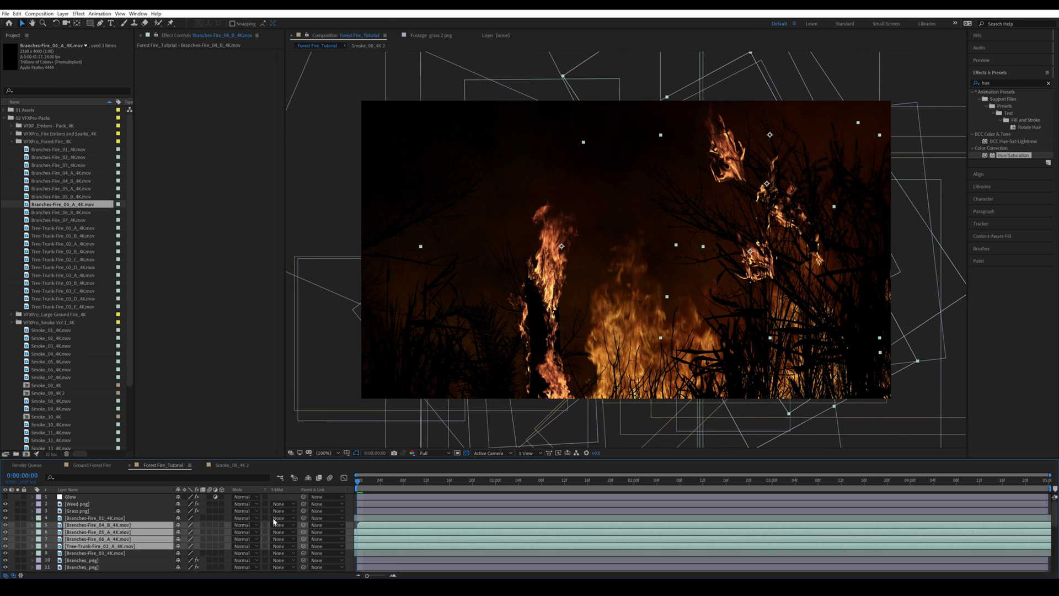
left_click(113, 552)
left_click(113, 538)
left_click(113, 553)
left_click(113, 545)
left_click(113, 538)
key("ctrl+shift+a")
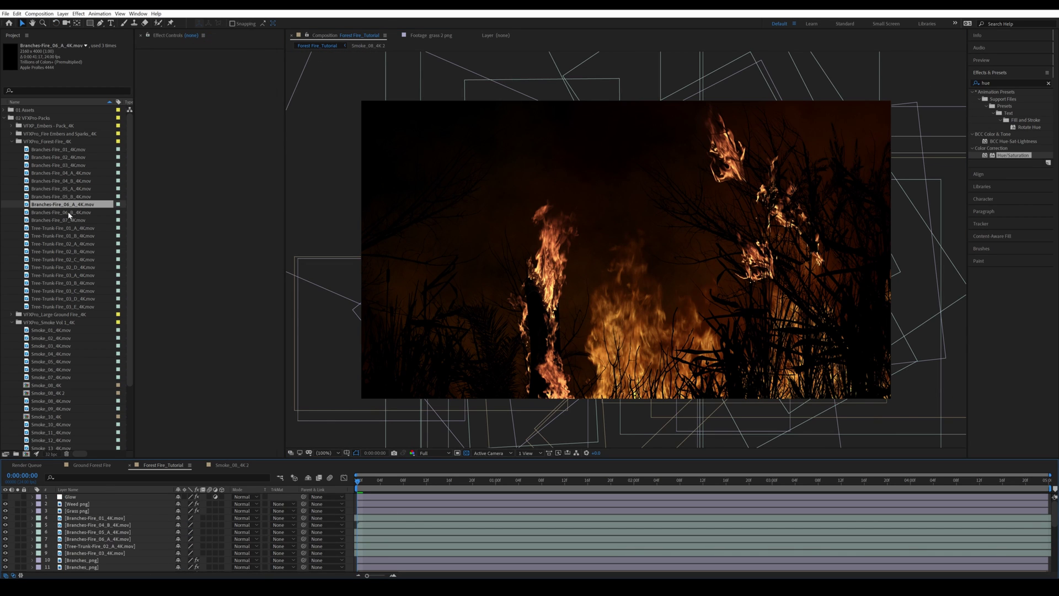
Add another Branches-Fire_01_4K.mov above Tree-Trunk-Fire_02_A_4K.mov, scale it down and place it on the tree's upper left branches.
left_click_drag(59, 149, 105, 543)
key("s")
left_click_drag(188, 552, 156, 553)
left_click_drag(625, 249, 716, 212)
left_click_drag(733, 276, 741, 208)
left_click_drag(188, 552, 178, 553)
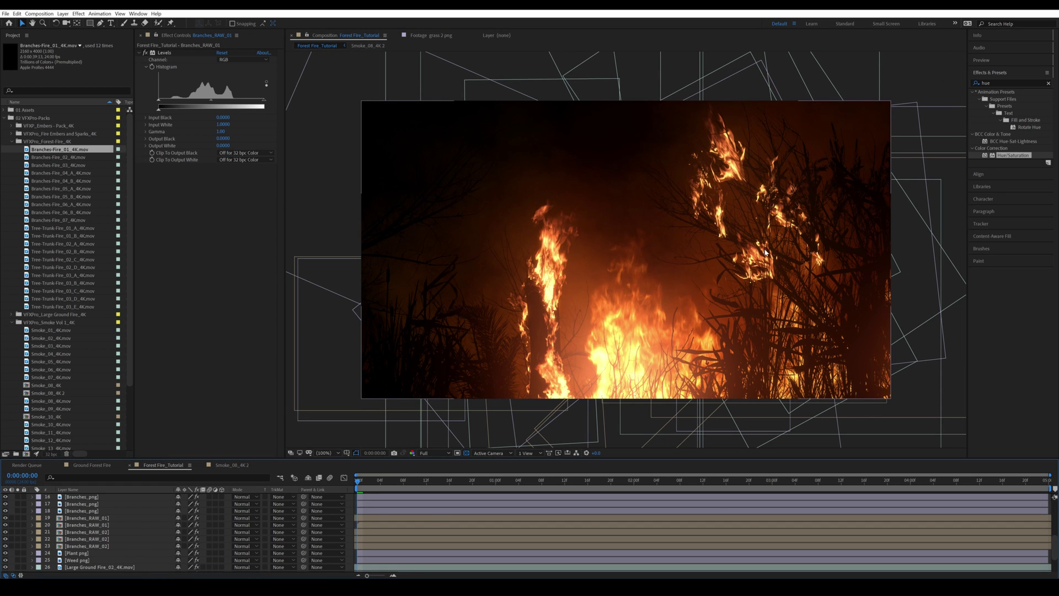
Move the five Branches_RAW_01 and Branches_RAW_02 layers above all fire layers, directly below the grass png layer.
left_click(107, 520)
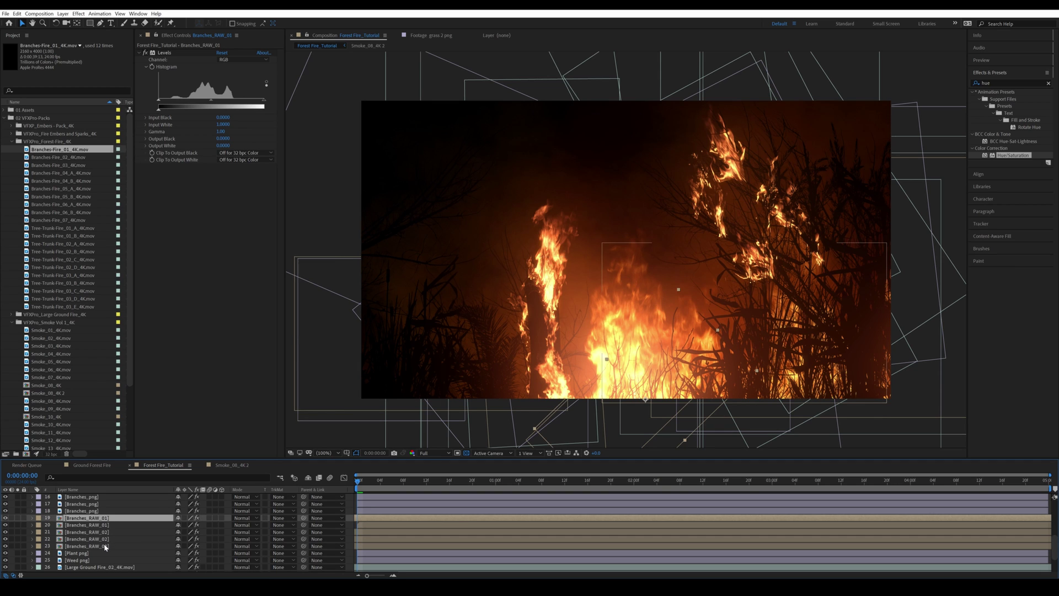
left_click(89, 546, "shift")
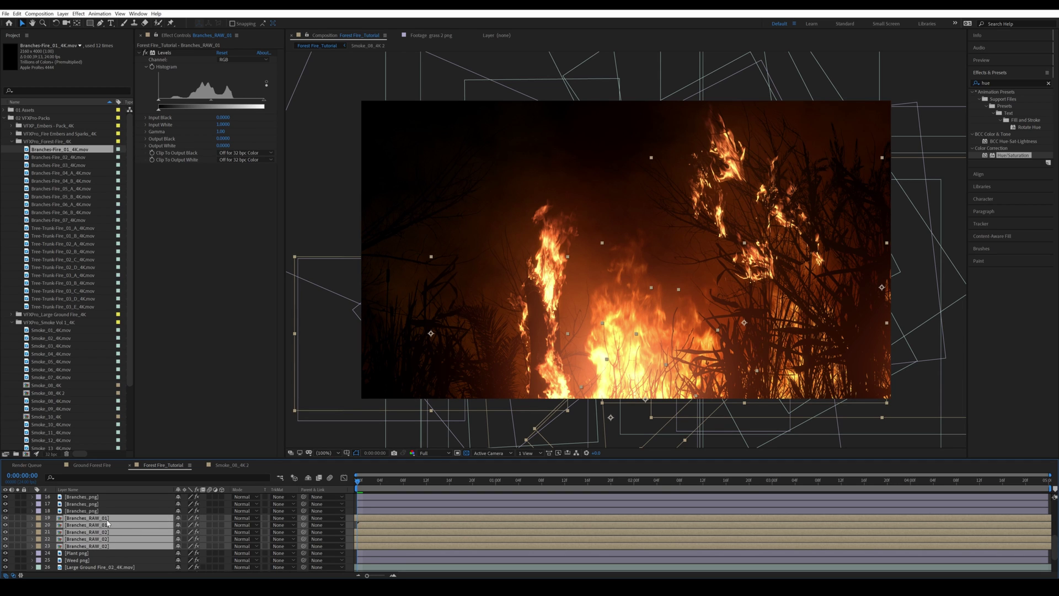
left_click_drag(107, 521, 120, 502)
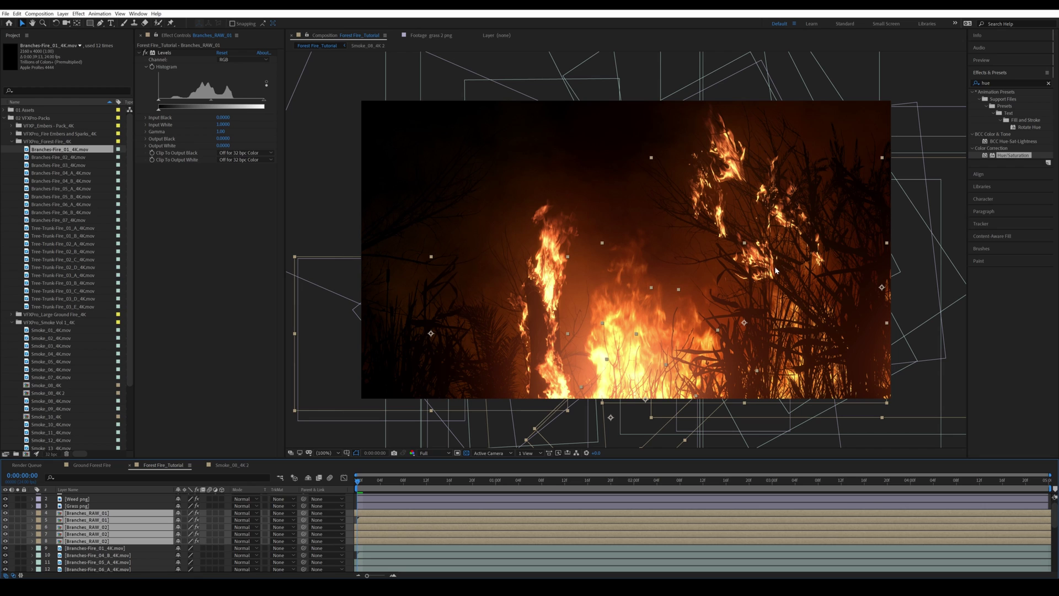
key("ctrl+shift+a")
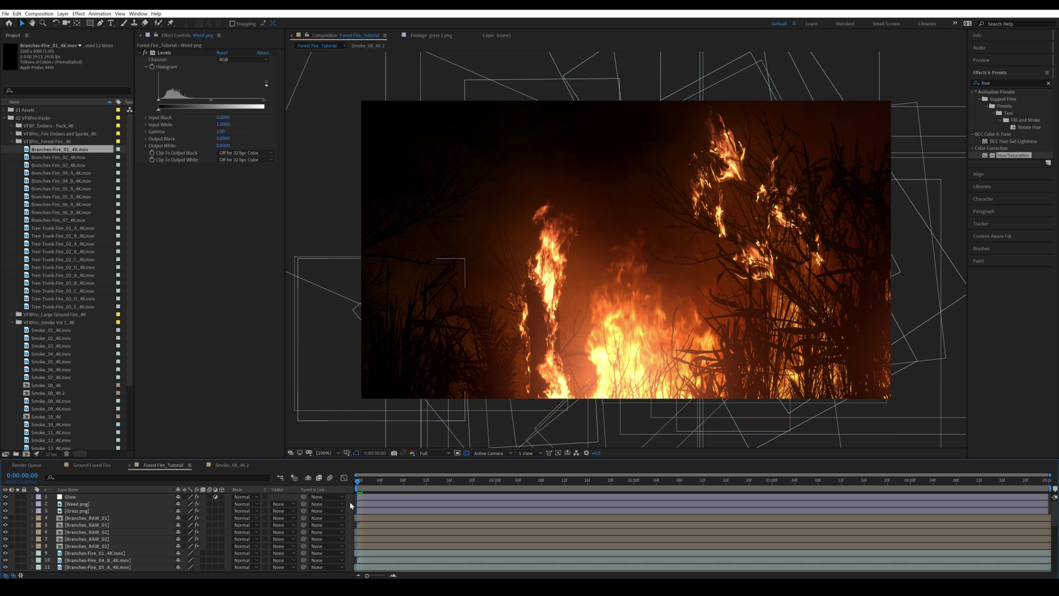
Create an adjustment layer named "Temp. Grade" at the top of the stack and apply Lumetri Color to it.
key("ctrl+alt+y")
key("Return")
type("Temp")
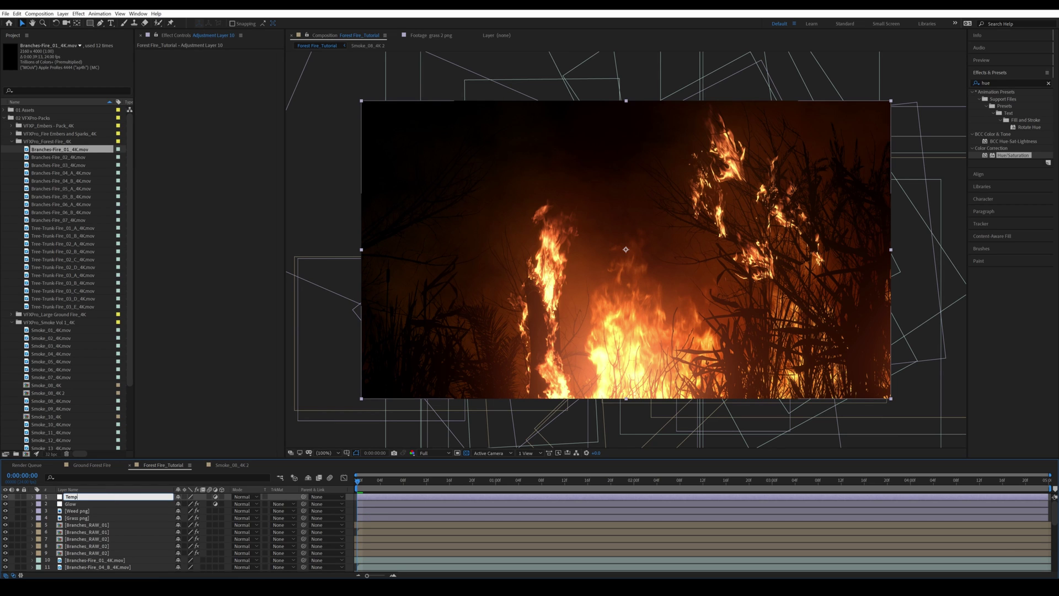
type(". Grade")
key("Return")
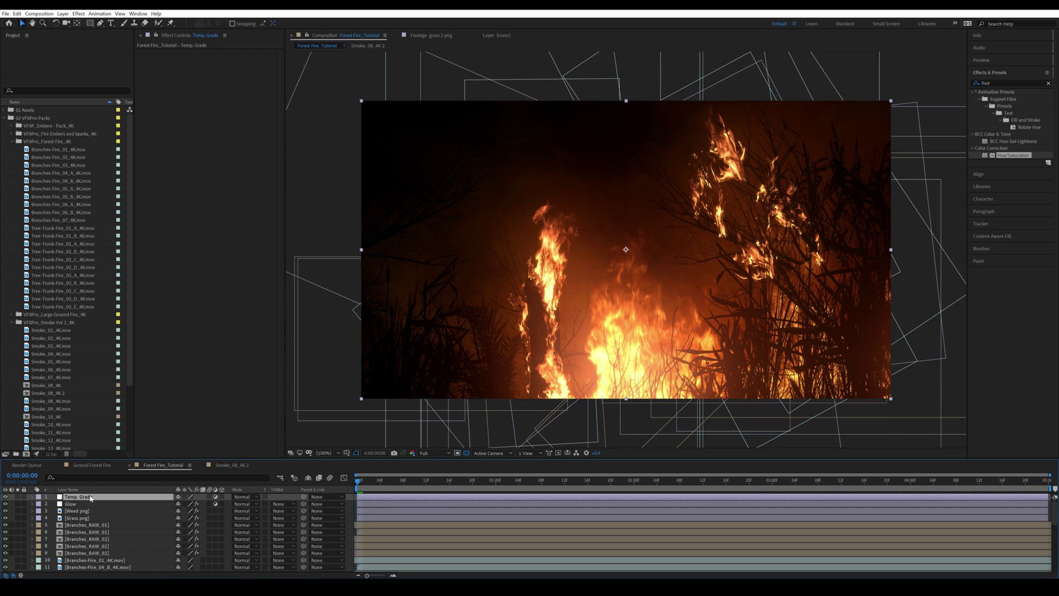
double_click(1004, 84)
type("lumetri")
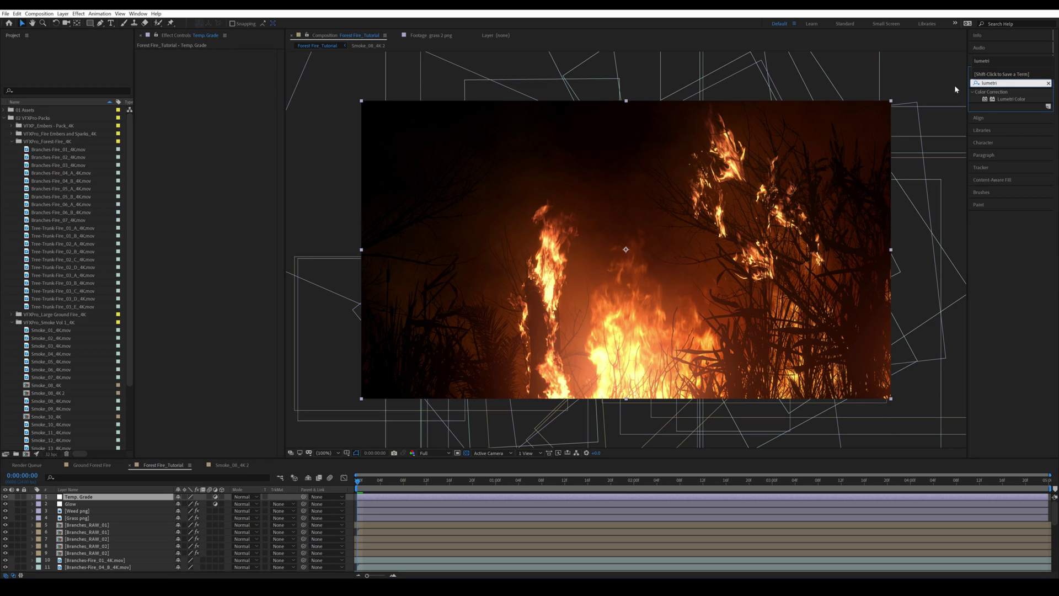
left_click_drag(1011, 99, 147, 69)
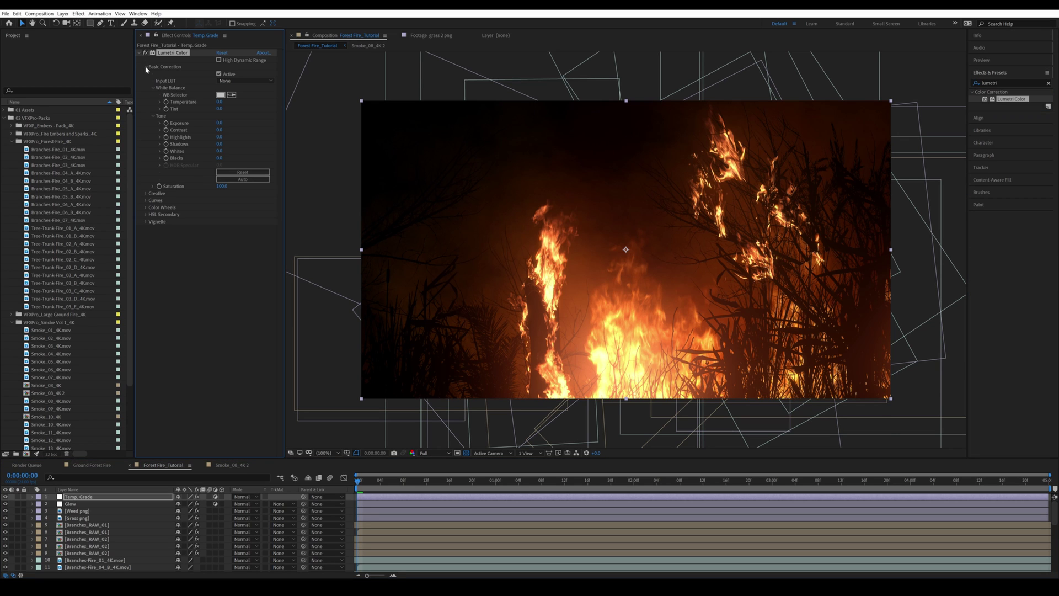
Set the Temp. Grade layer's Lumetri contrast to 15 and saturation to 99.
left_click(220, 130)
type("15")
key("Return")
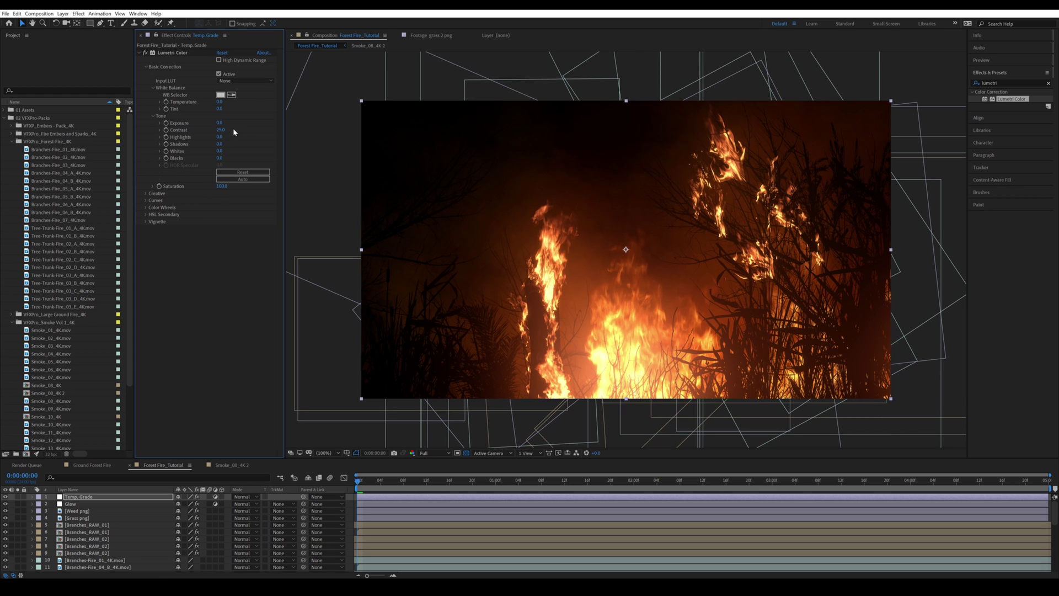
left_click(221, 186)
type("99")
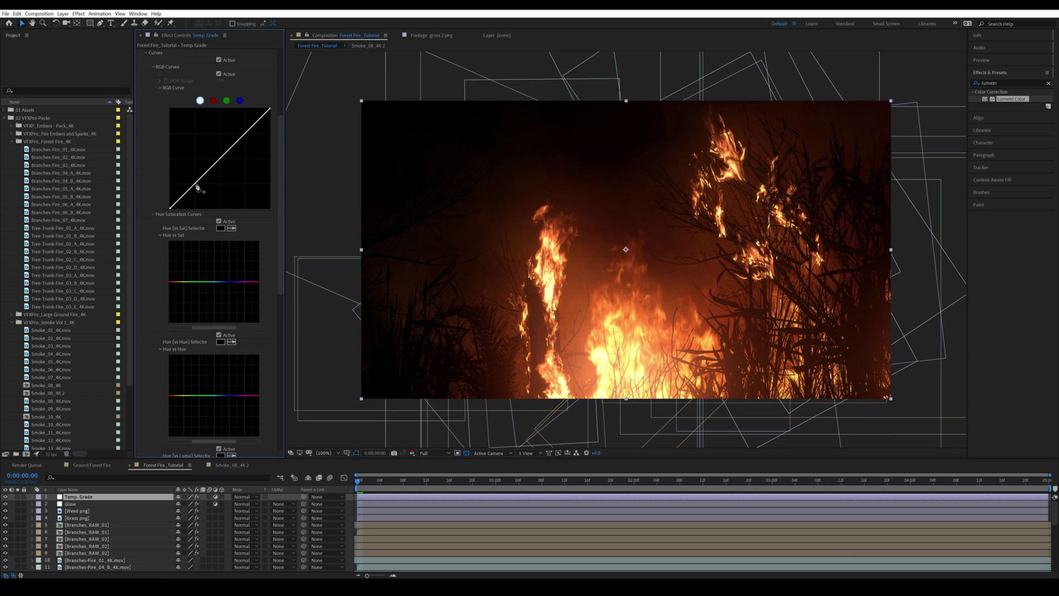
Shape the Lumetri RGB curve into a gentle S-curve with lowered shadows and slightly raised highlights.
left_click(246, 131)
left_click(196, 183)
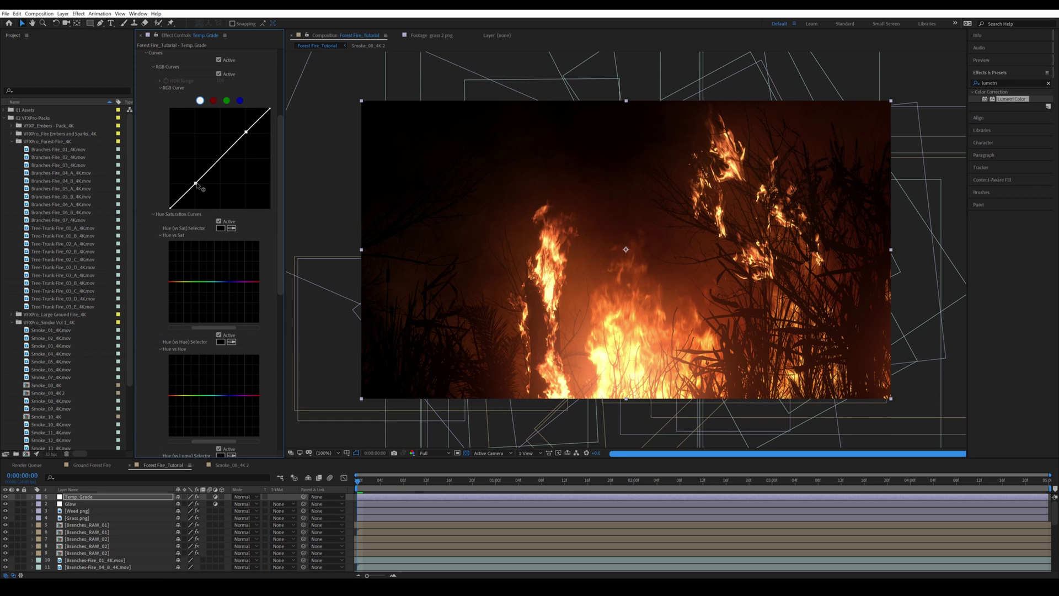
left_click_drag(196, 184, 195, 186)
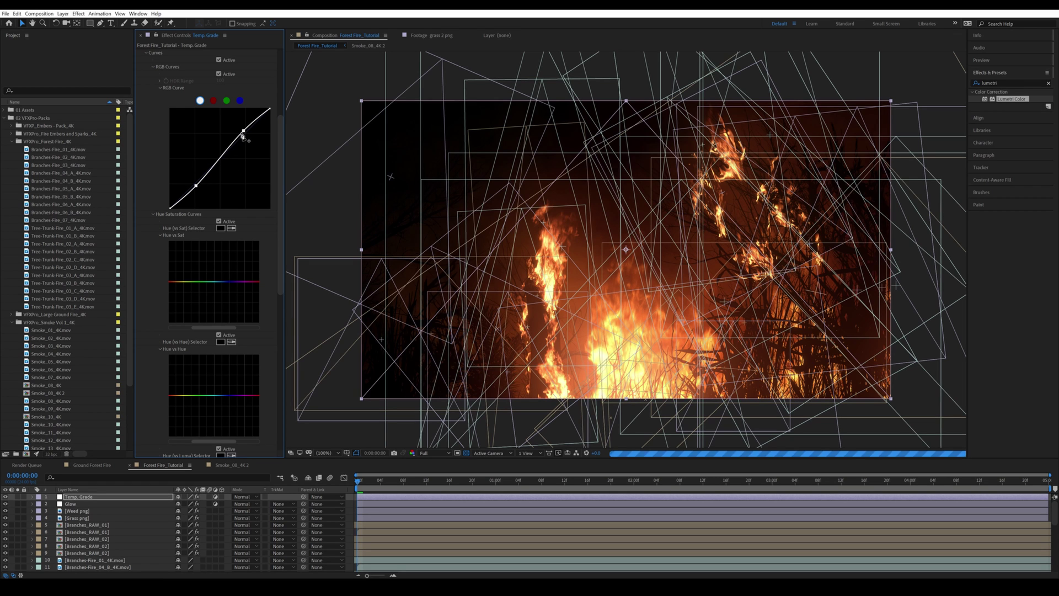
left_click_drag(245, 132, 242, 135)
scroll(235, 149, "up", 3)
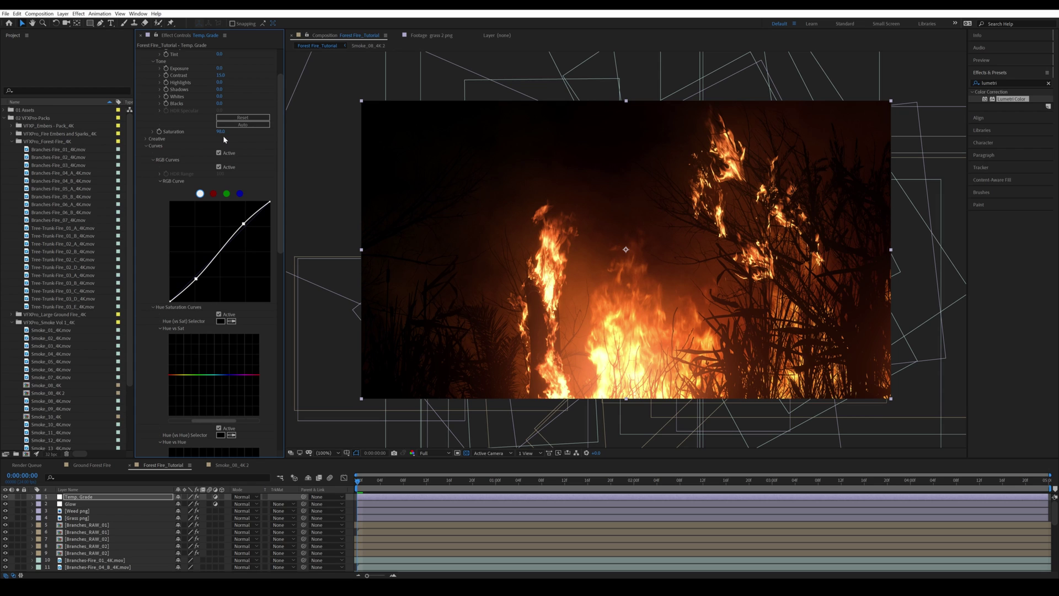
left_click(221, 132)
key("Return")
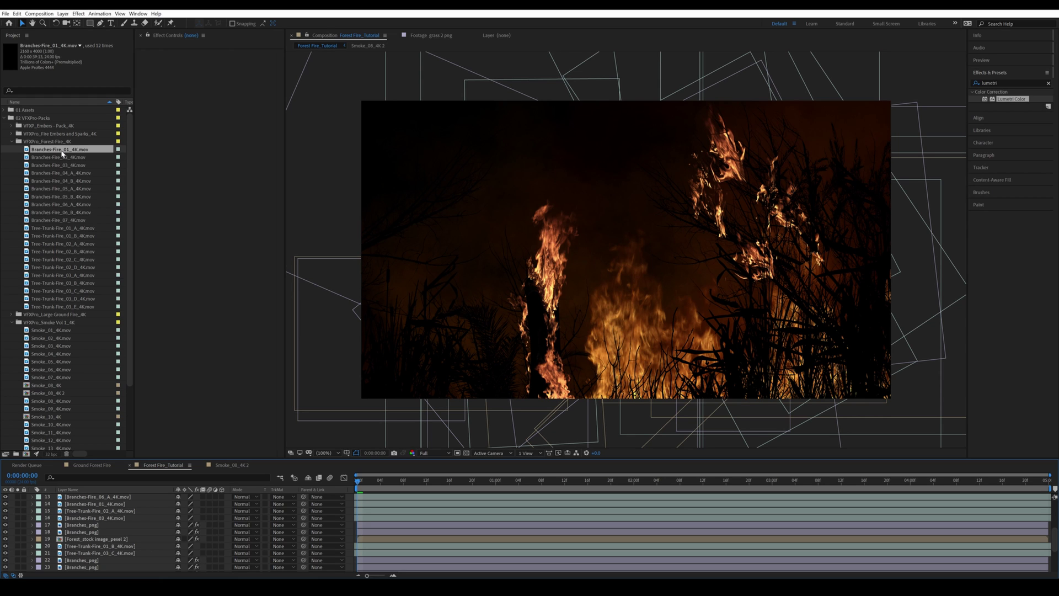
Add Branches-Fire_01_4K.mov directly above the Branches_png layers, scale it to about 43%, and position it over the reeds in the frame's right side.
left_click_drag(62, 154, 106, 526)
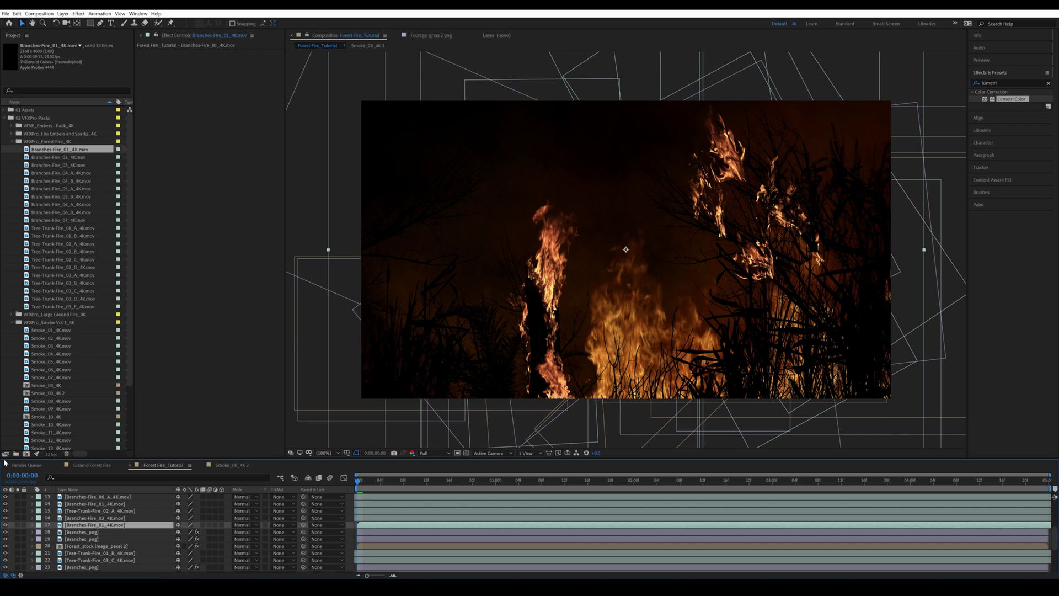
left_click(17, 524)
key("s")
left_click_drag(189, 532, 172, 531)
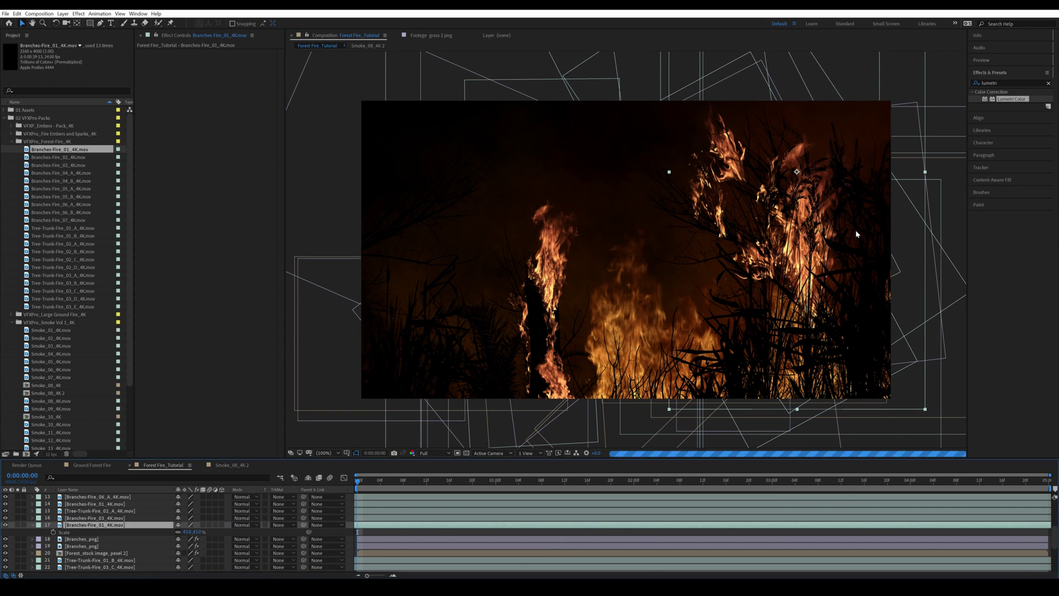
left_click_drag(925, 172, 944, 173)
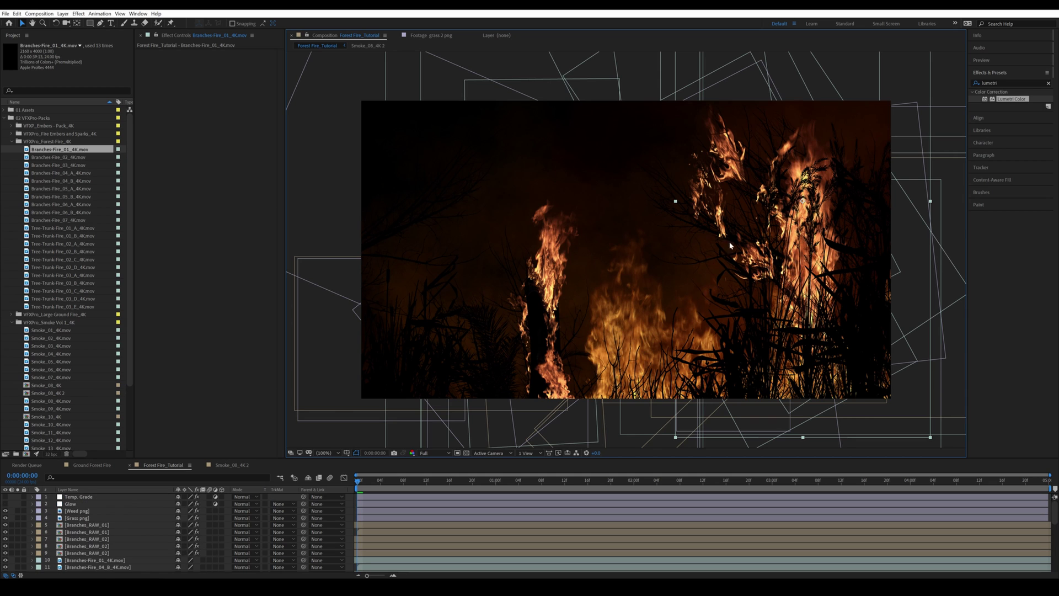
scroll(660, 208, "up", 4)
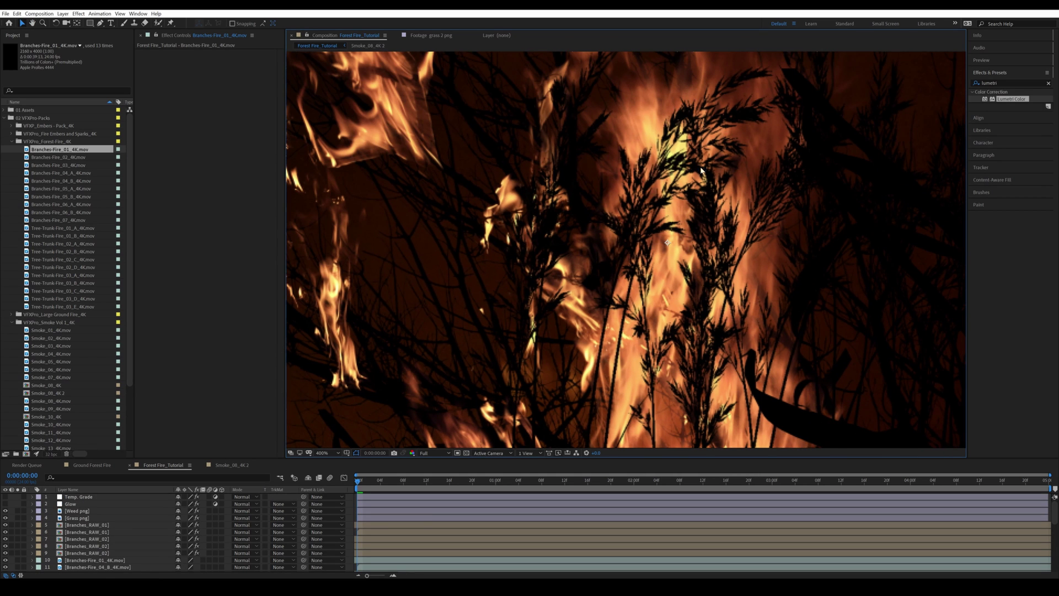
key("slash")
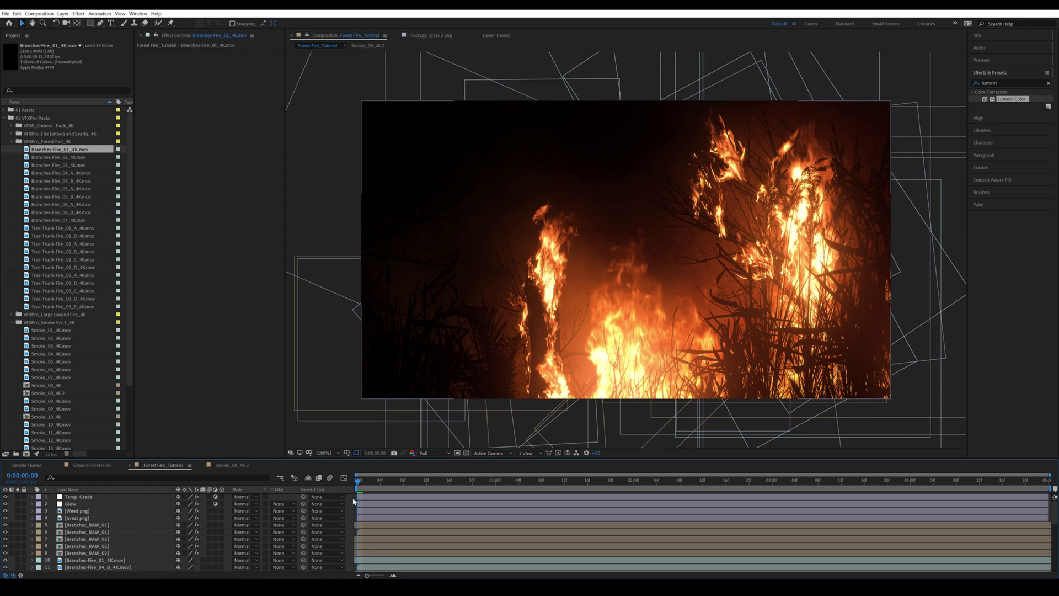
Create an adjustment layer named "Heat" above the Temp. Grade layer.
key("F2")
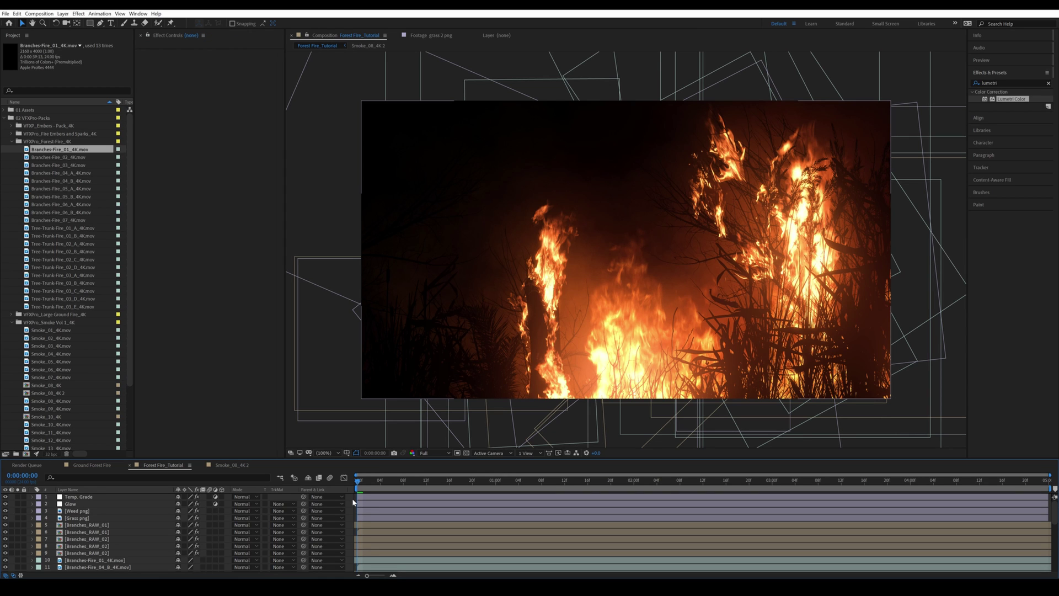
key("ctrl+alt+y")
key("Return")
type("Heat")
key("Return")
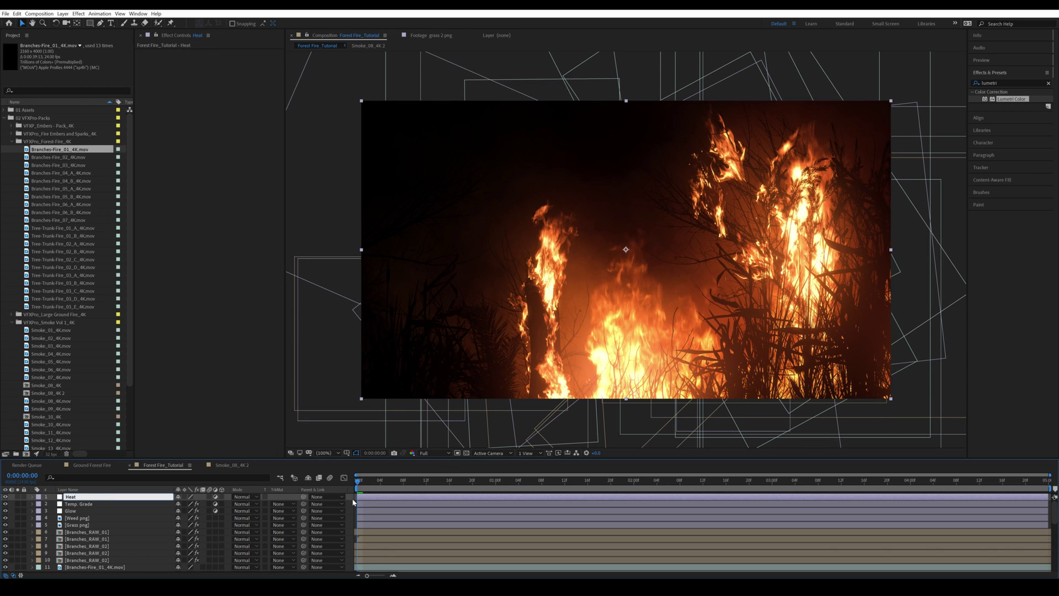
Find the Heat Distortion effect and apply it to the Heat adjustment layer.
left_click(1009, 83)
type("heat")
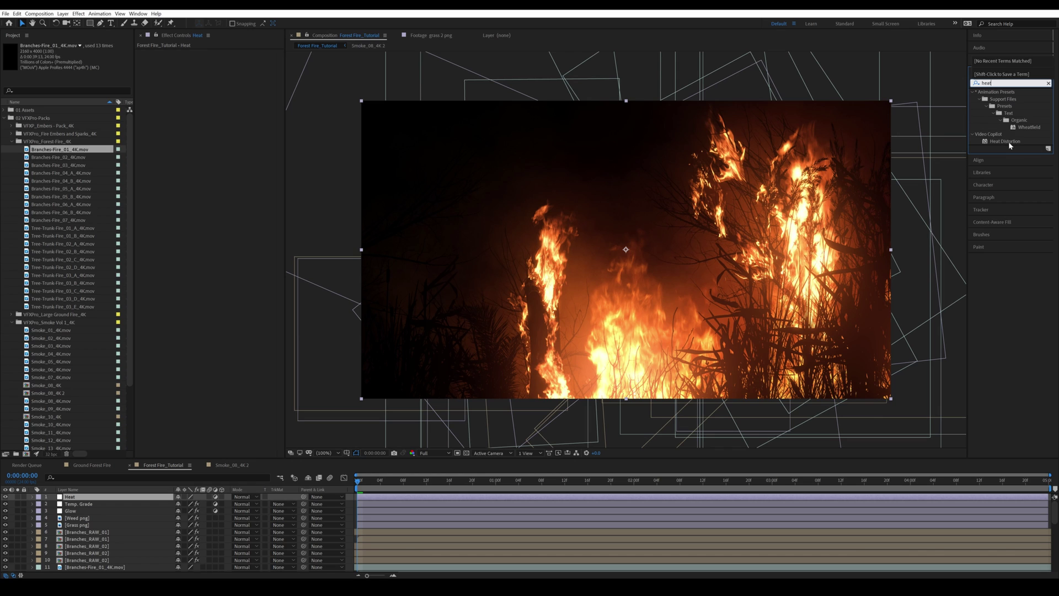
left_click_drag(1004, 141, 180, 57)
key("Delete")
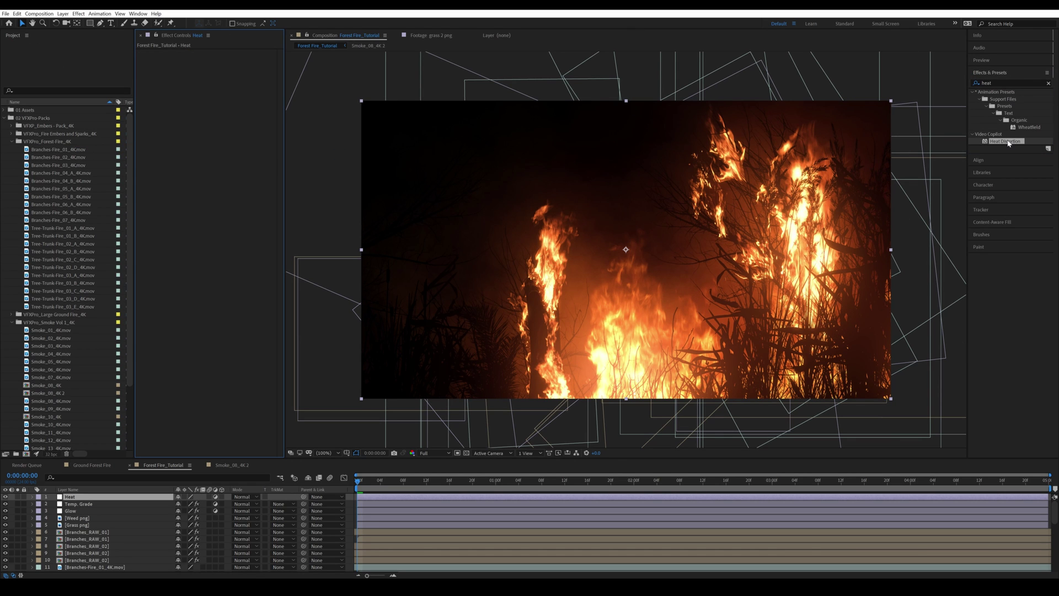
left_click_drag(1008, 143, 199, 82)
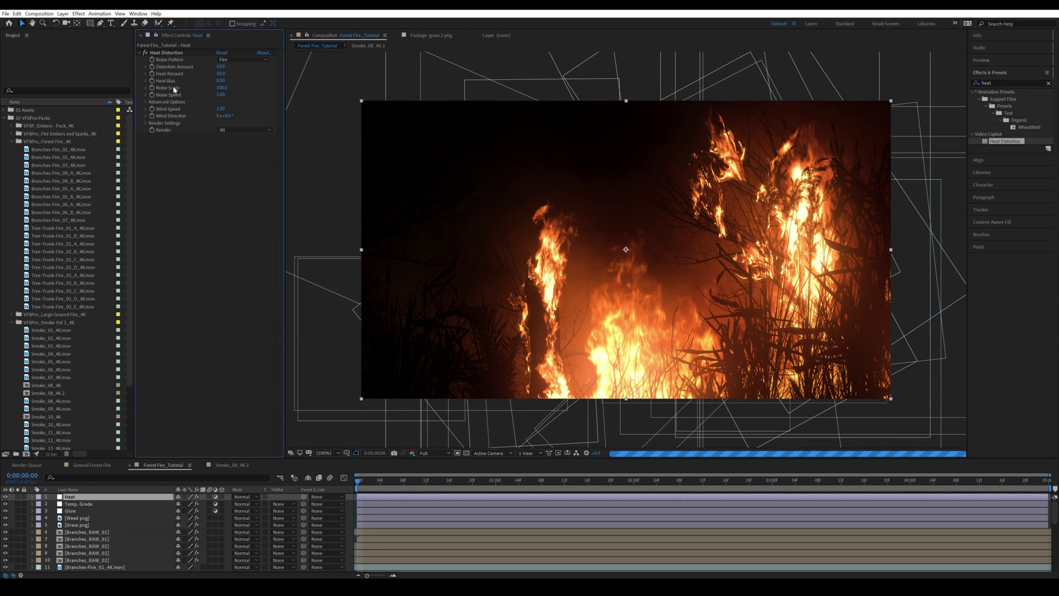
Set the Heat Distortion's Distortion Amount to 1 and Heat Amount to 0.
left_click(221, 67)
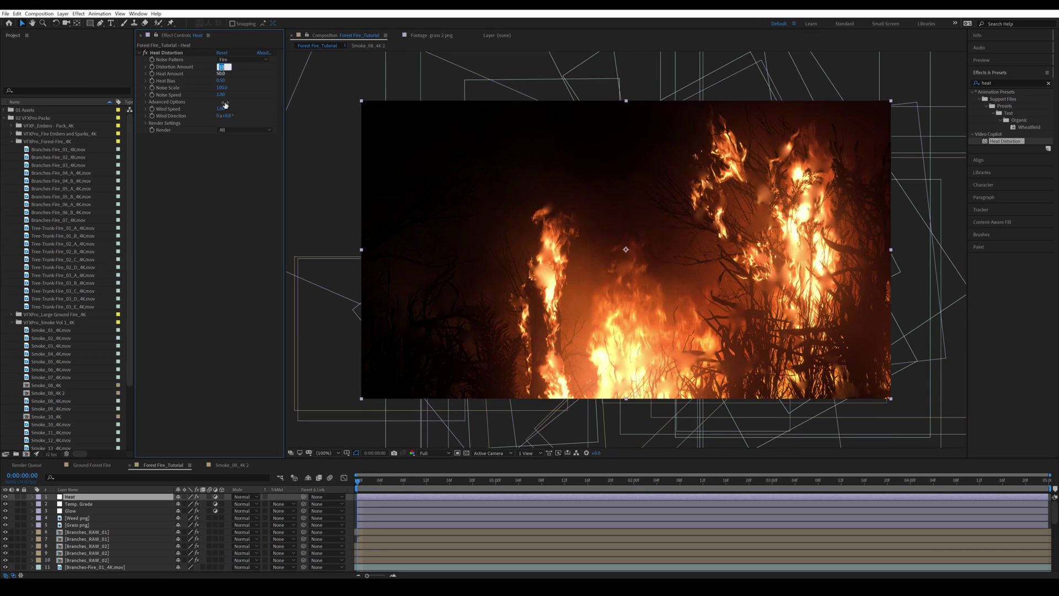
type("1")
key("Return")
left_click(222, 74)
type("0")
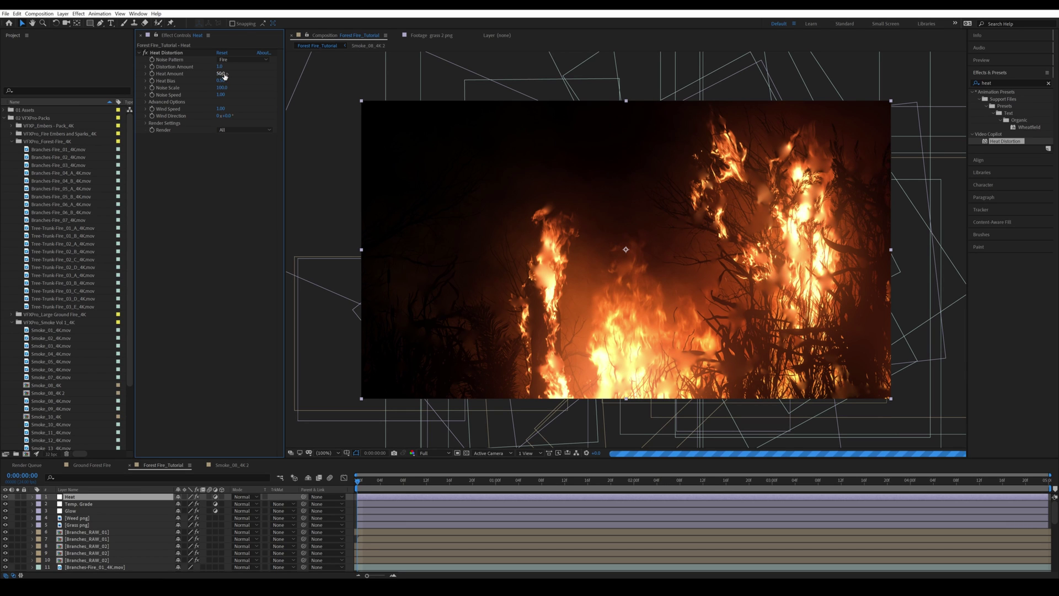
key("Return")
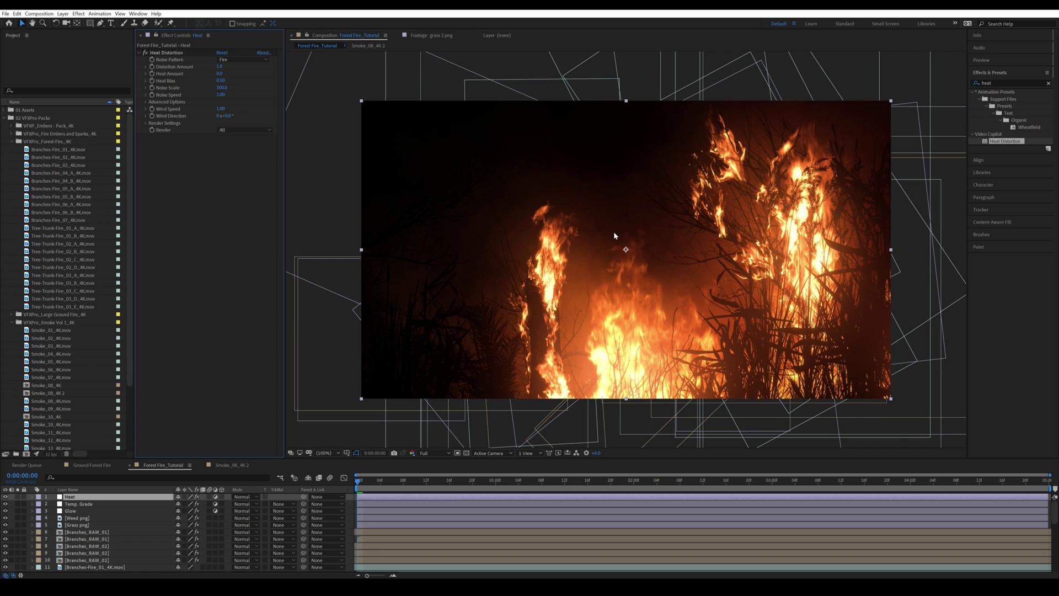
key("F2")
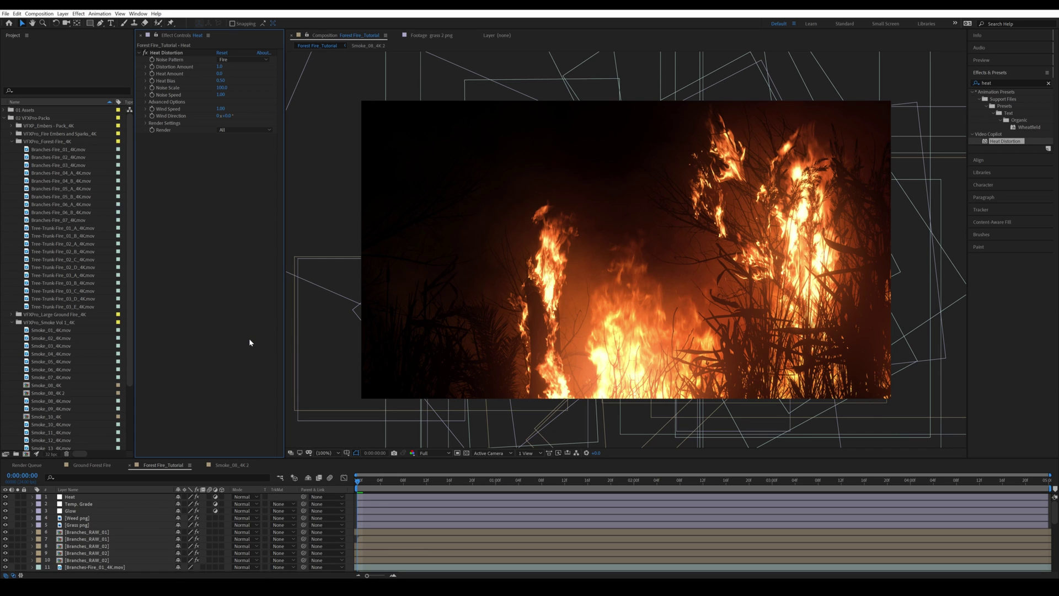
left_click(353, 502)
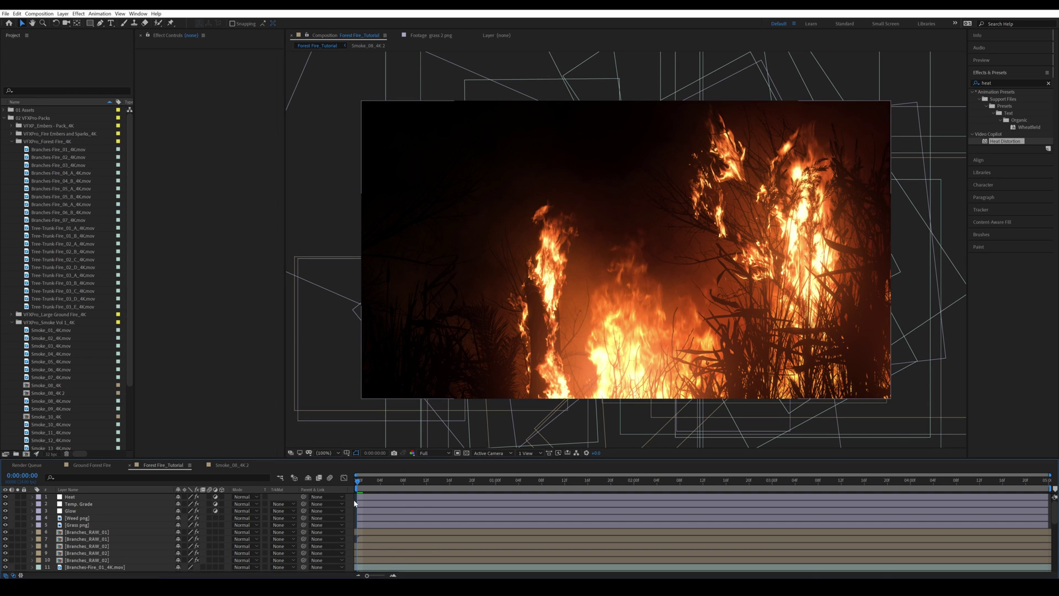
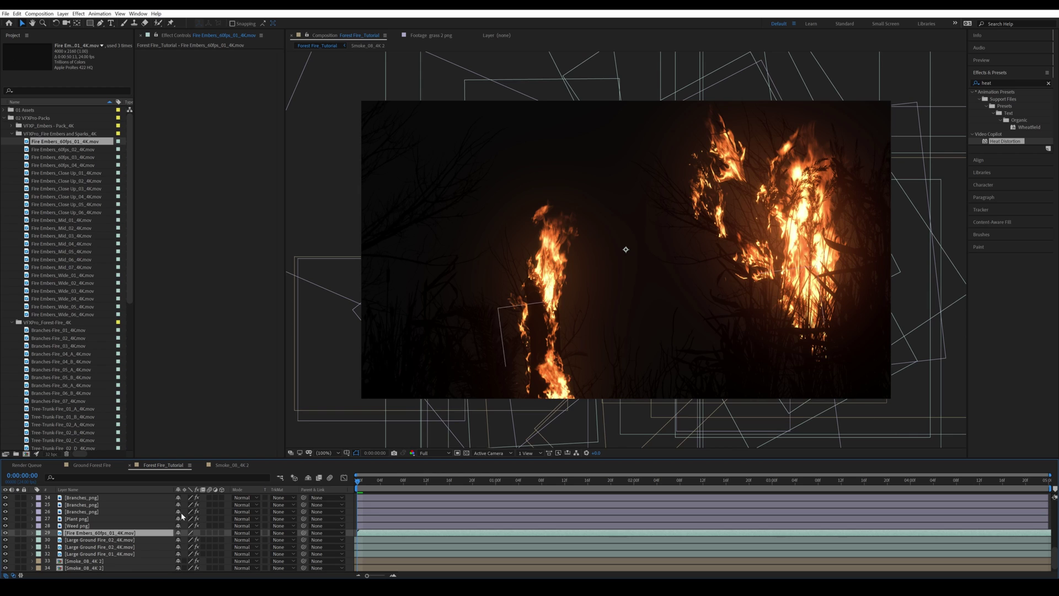
Copy the Levels effect from the smoke layer in Smoke_08_4K 2 onto the Fire Embers_60fps_01_4K layer in Forest Fire_Tutorial.
left_click(238, 466)
left_click(184, 104)
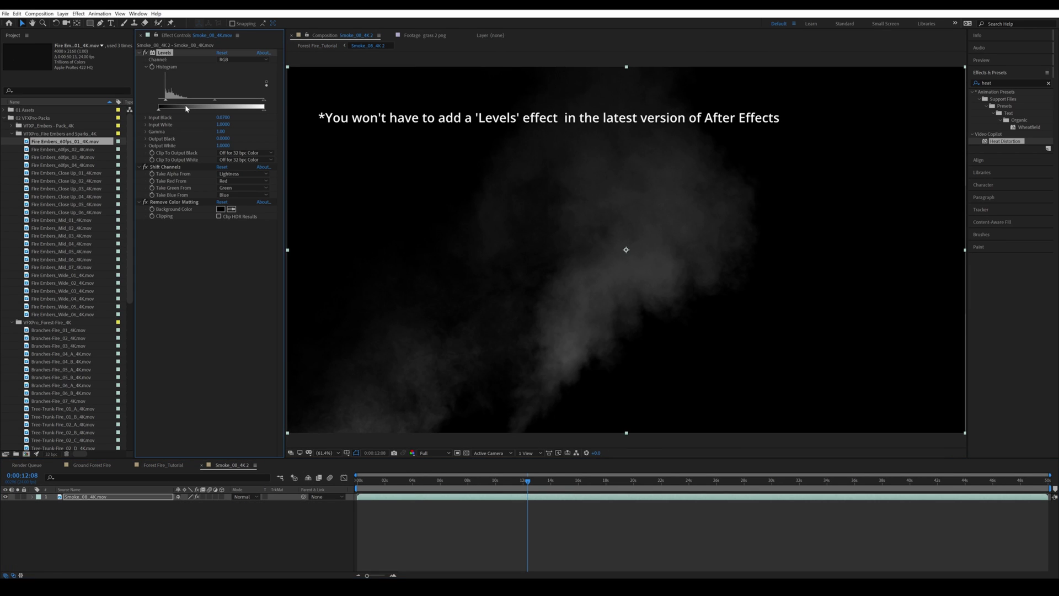
left_click(160, 464)
key("ctrl+v")
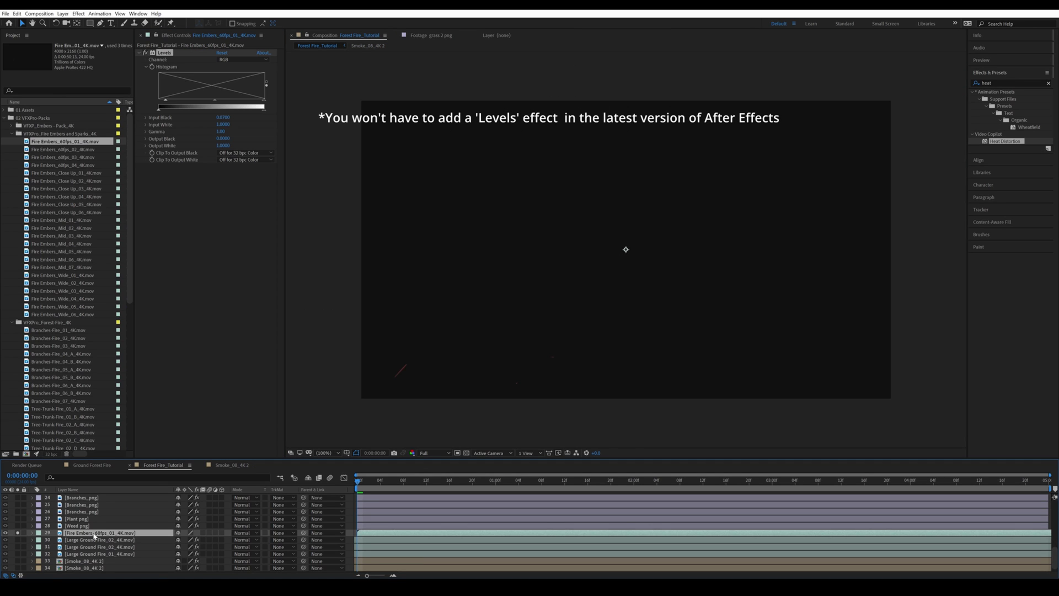
Scale the Fire Embers_60fps_01_4K layer down to just cover the frame and set its blending mode to Screen.
key("s")
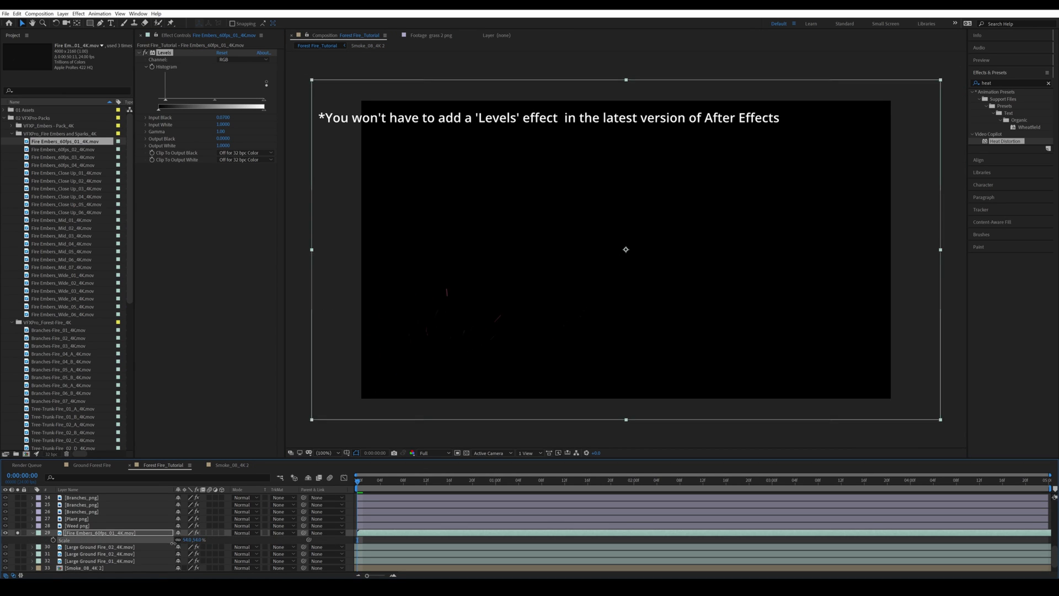
key("s")
left_click(246, 532)
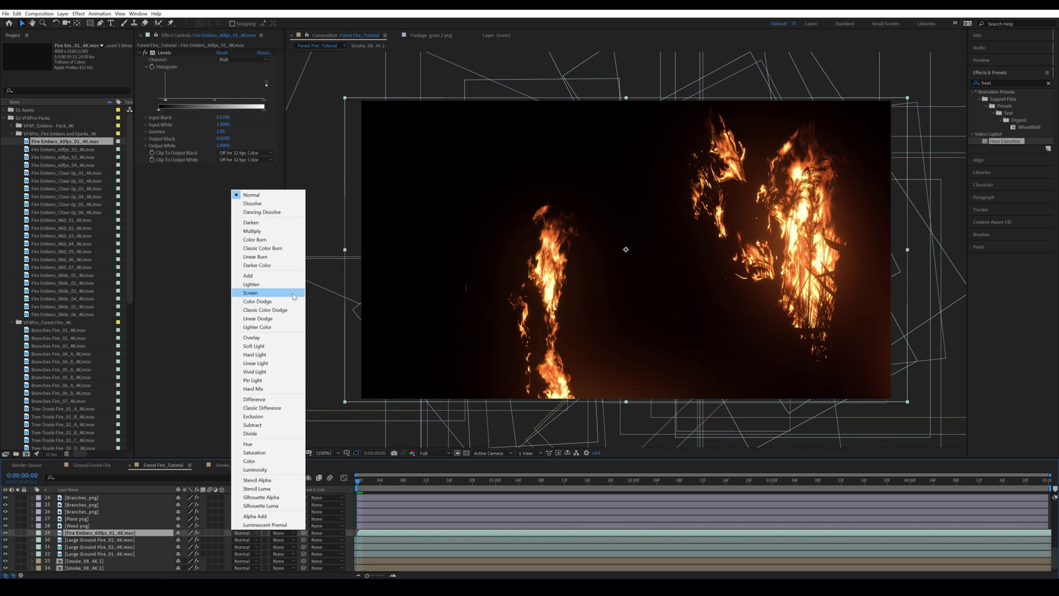
left_click(251, 293)
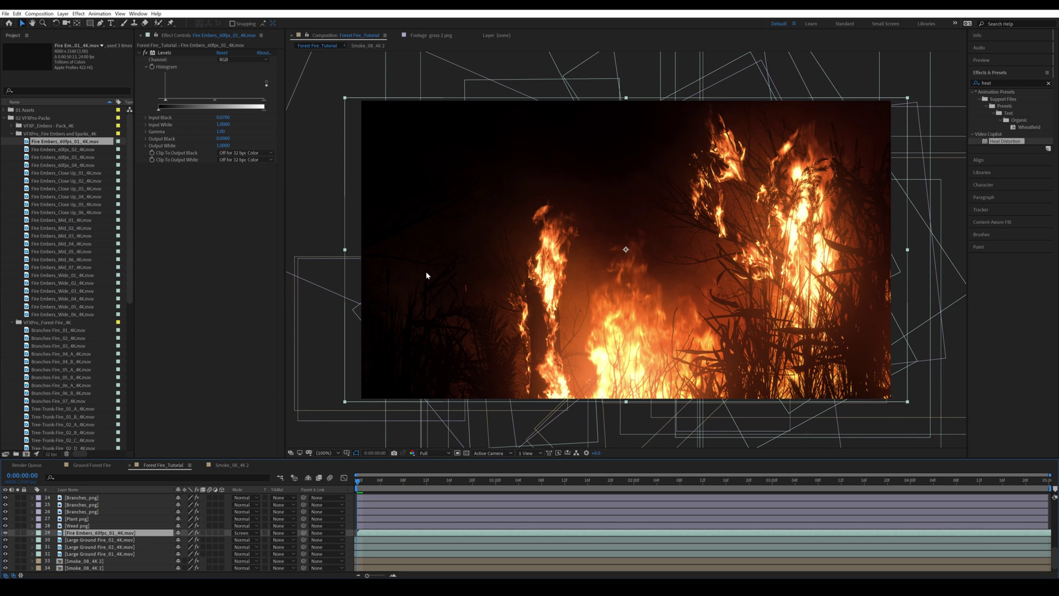
key("F2")
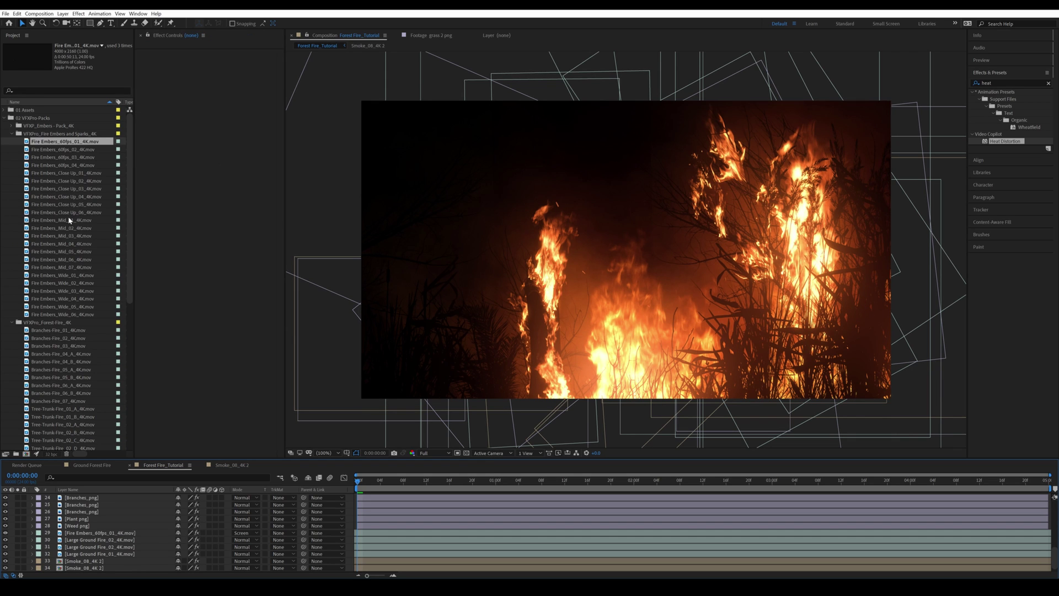
Add Fire Embers_Mid_01_4K.mov above the 60fps embers layer with the copied Levels effect, Screen blending mode, and a reduced scale.
left_click_drag(66, 219, 98, 534)
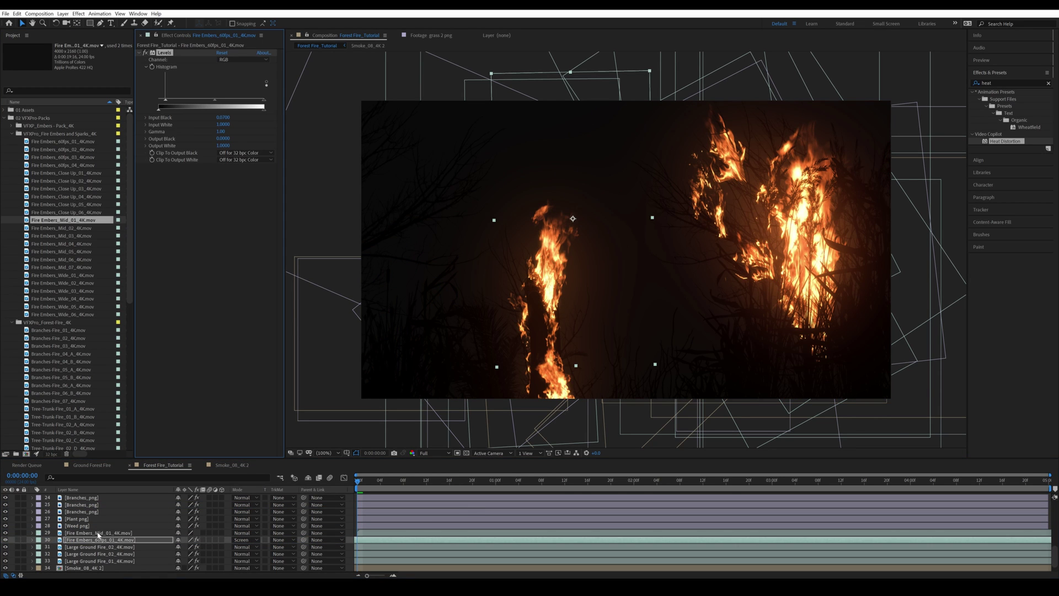
key("ctrl+v")
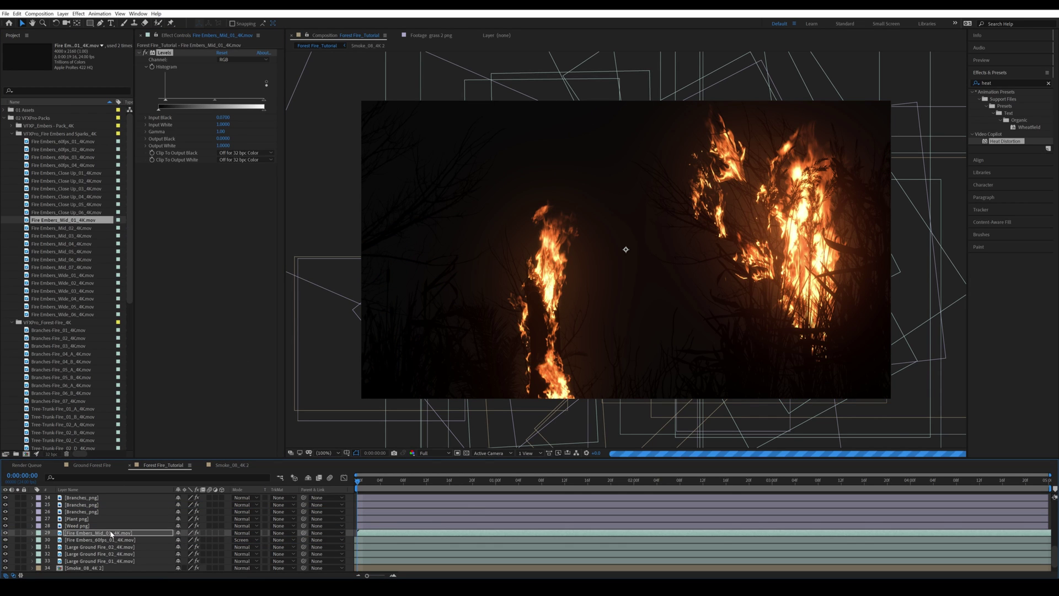
left_click(244, 532)
left_click(251, 293)
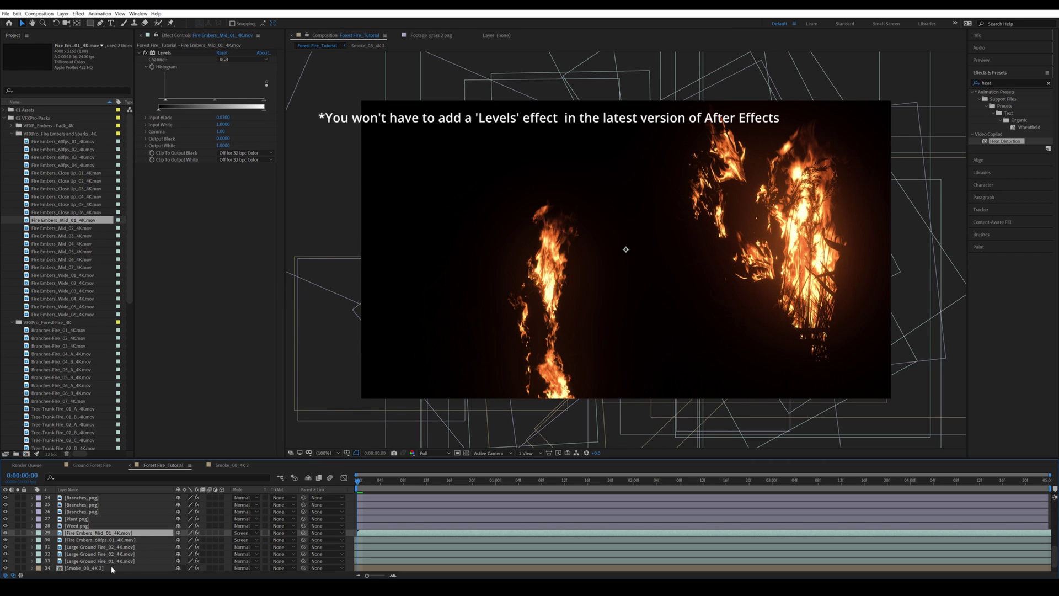
key("s")
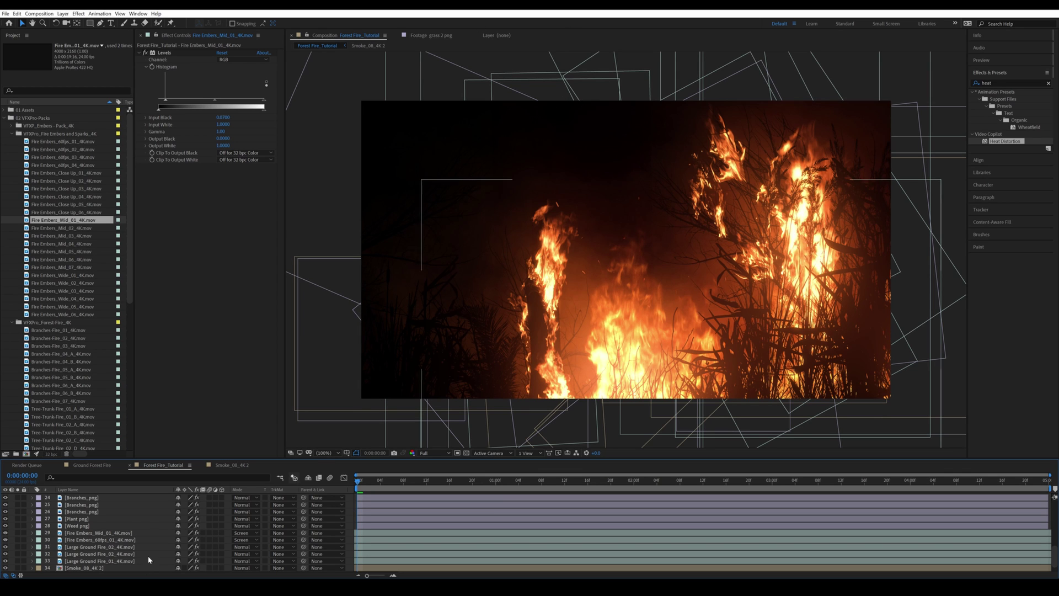
Set the Levels Input Black to 0.06 on both the Fire Embers_Mid_01_4K and Fire Embers_60fps_01_4K layers.
left_click(111, 533)
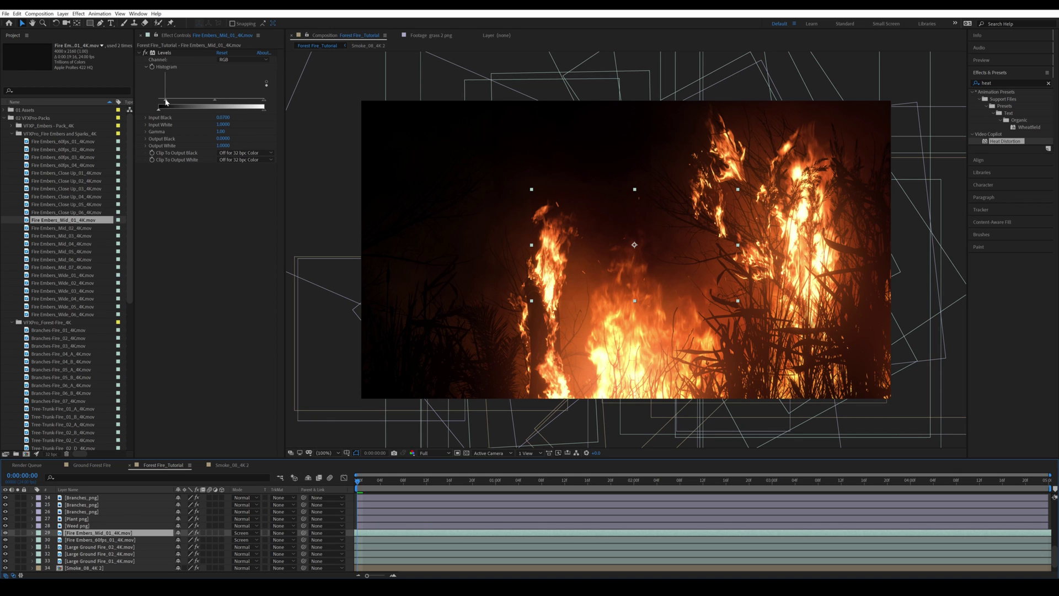
left_click_drag(165, 102, 165, 102)
left_click(224, 117)
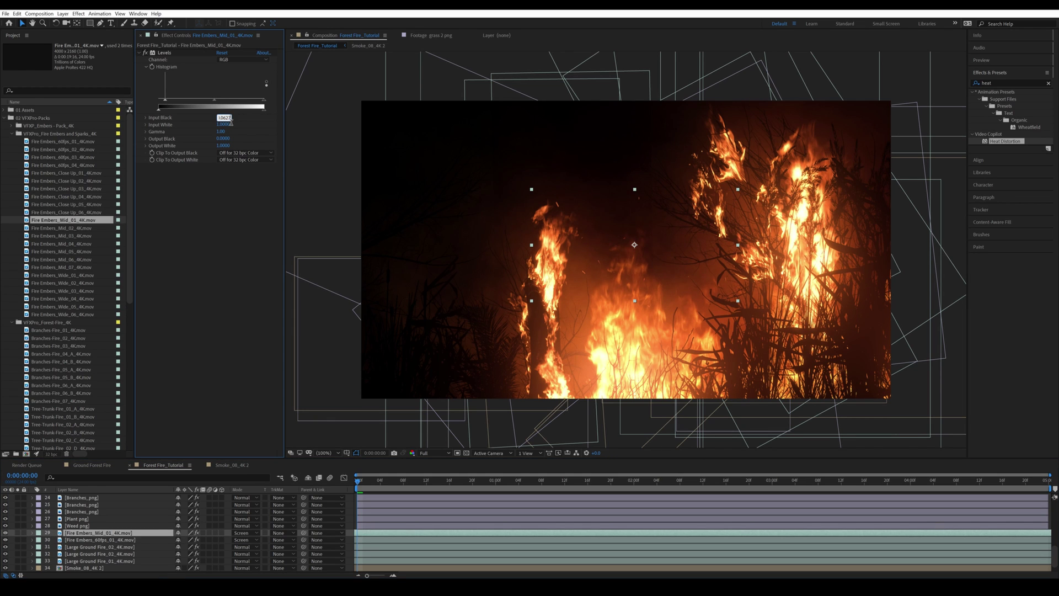
type("0.060")
key("Return")
key("ctrl+Down")
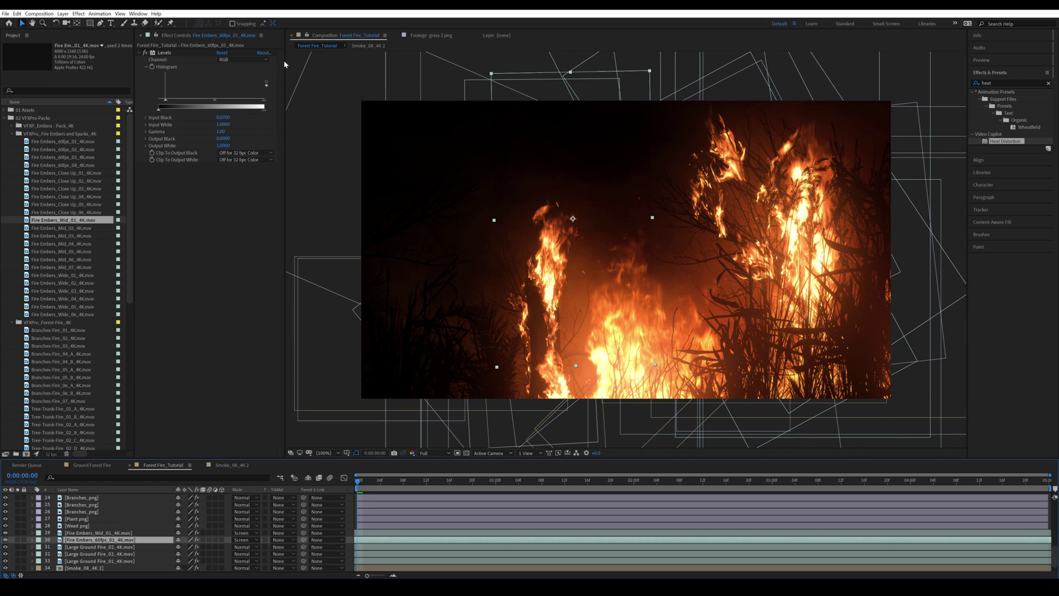
left_click_drag(225, 121, 221, 120)
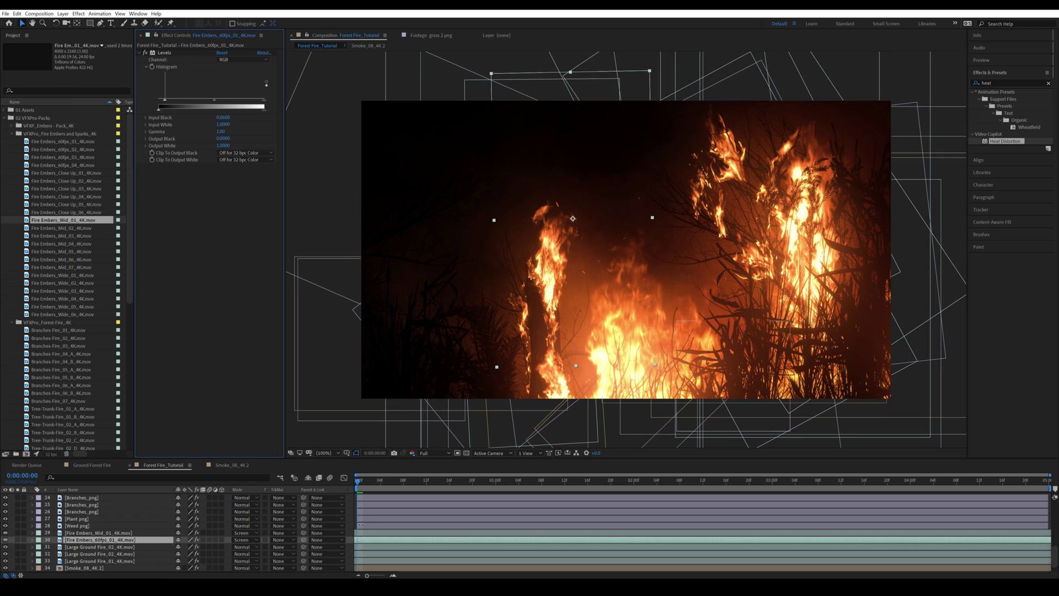
left_click(287, 311)
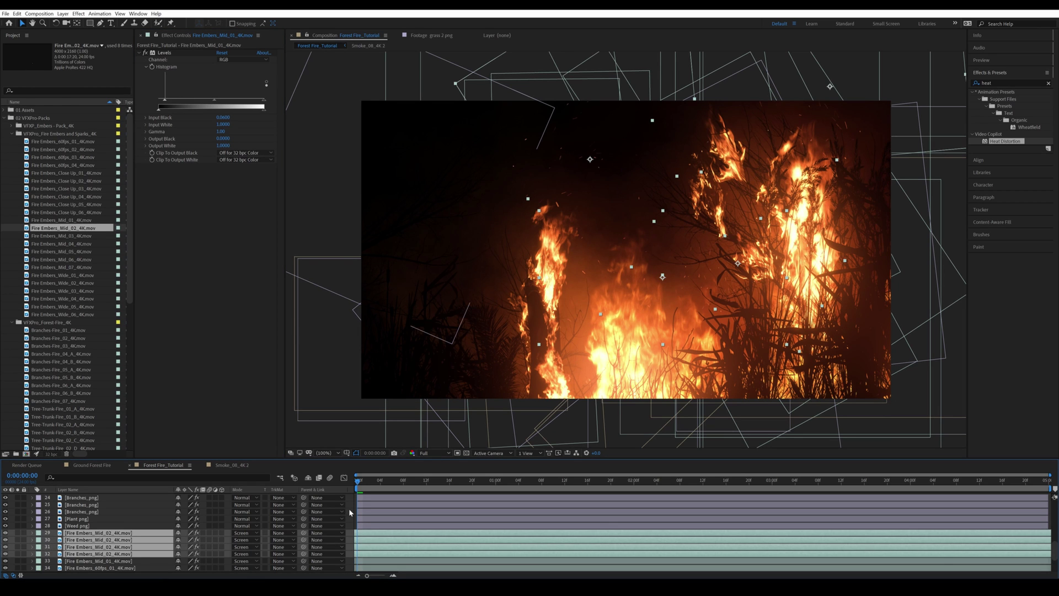
key("ctrl+shift+a")
scroll(160, 527, "down", 1)
left_click(123, 543)
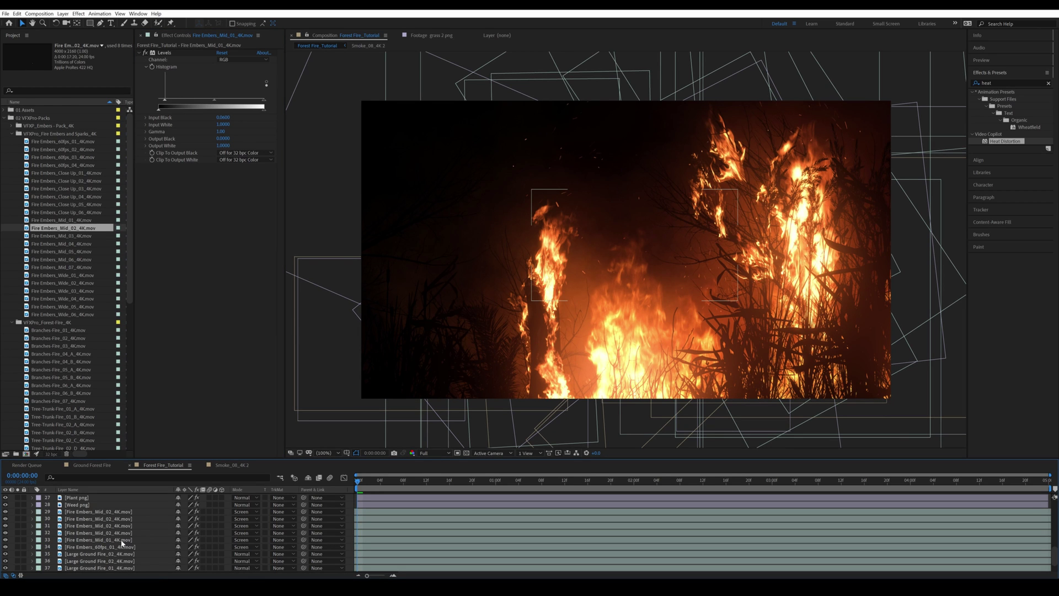
Create an adjustment layer named "Cam Movement" at the top of the layer stack.
key("ctrl+shift+a")
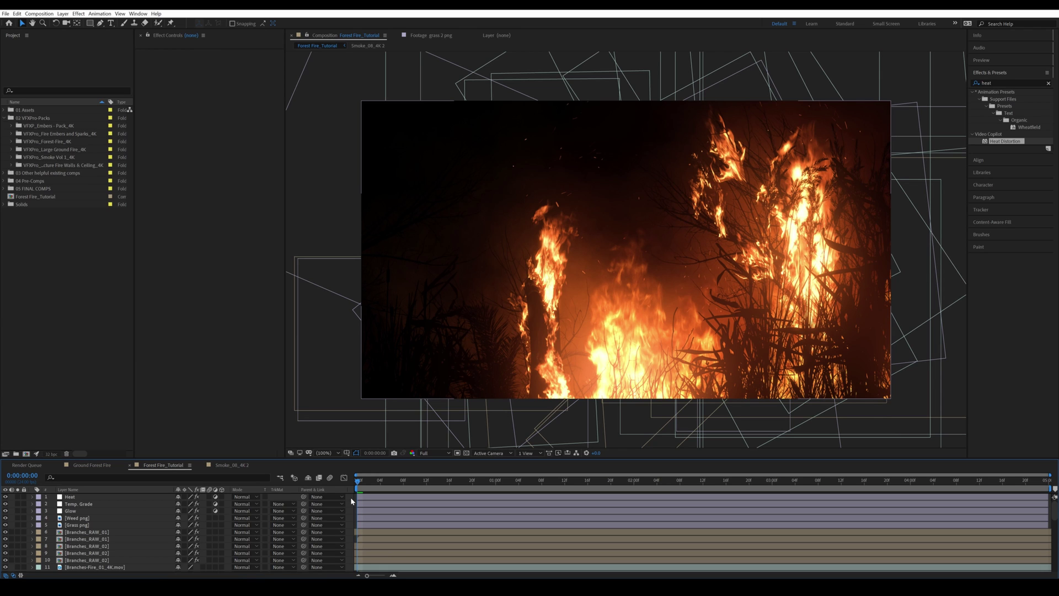
key("ctrl+alt+y")
key("Return")
type("Cam")
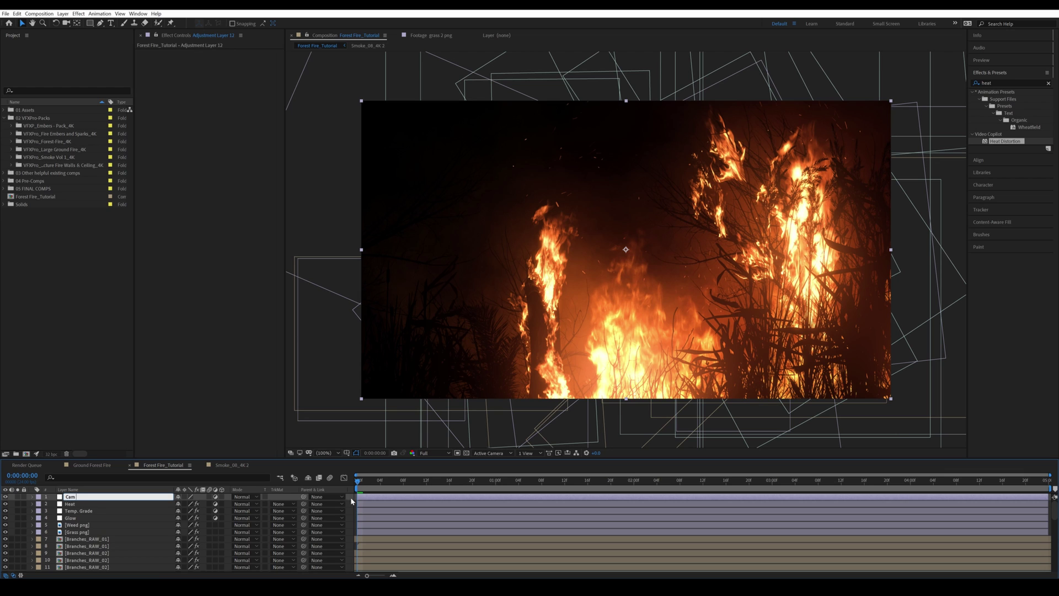
type(" Movement")
key("Return")
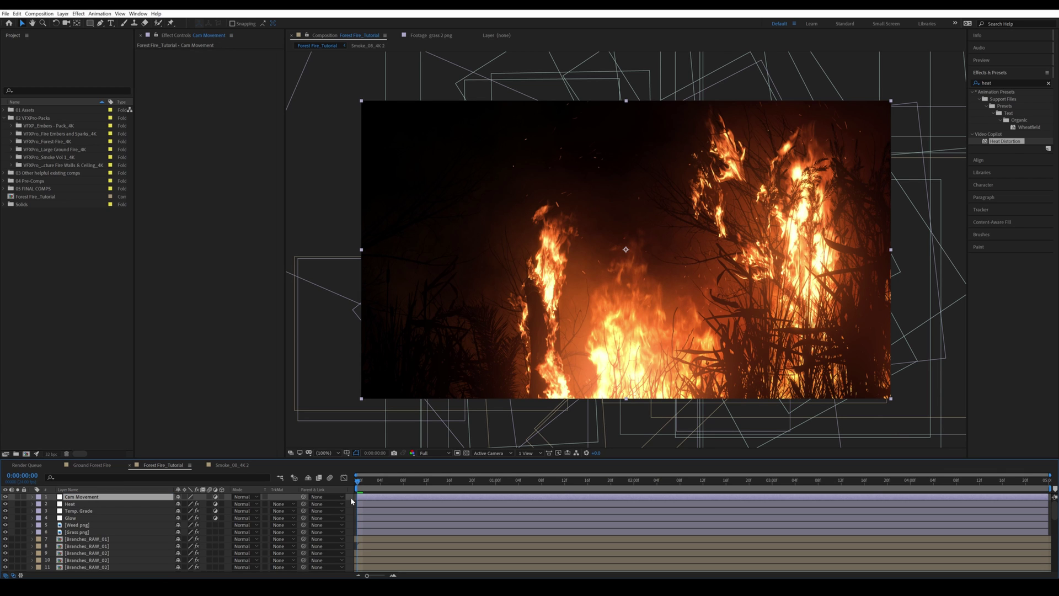
Find the Transform distort effect and apply it to the Cam Movement adjustment layer.
left_click(993, 82)
type("tran")
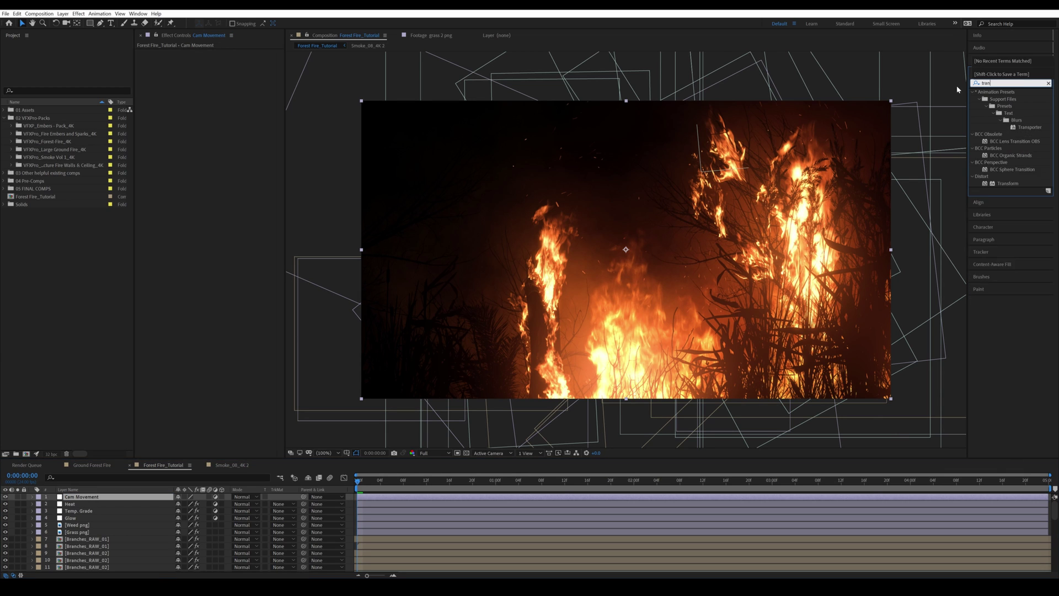
type("sform")
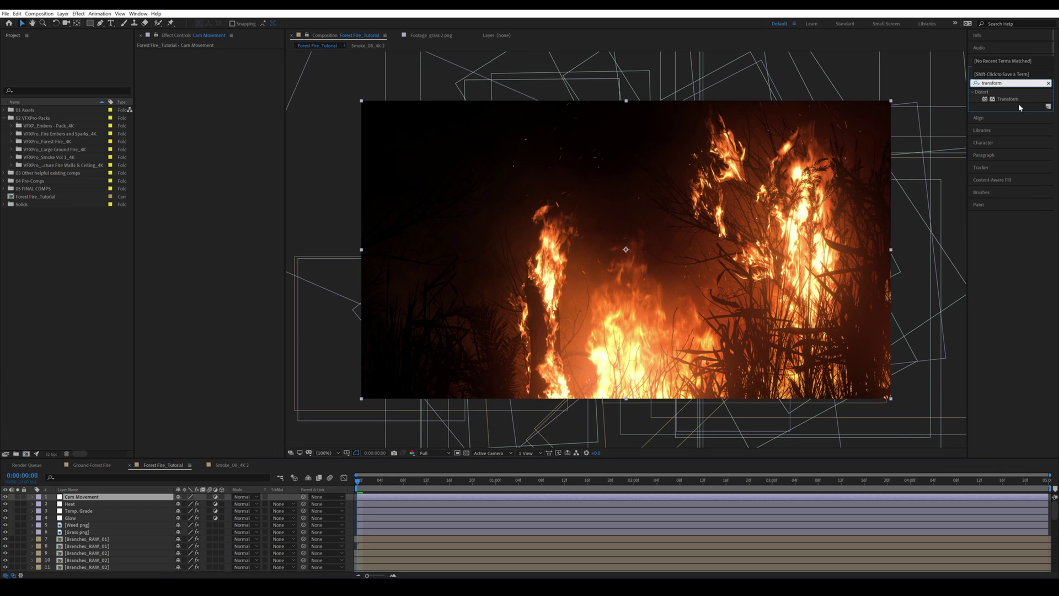
left_click_drag(1011, 102, 210, 138)
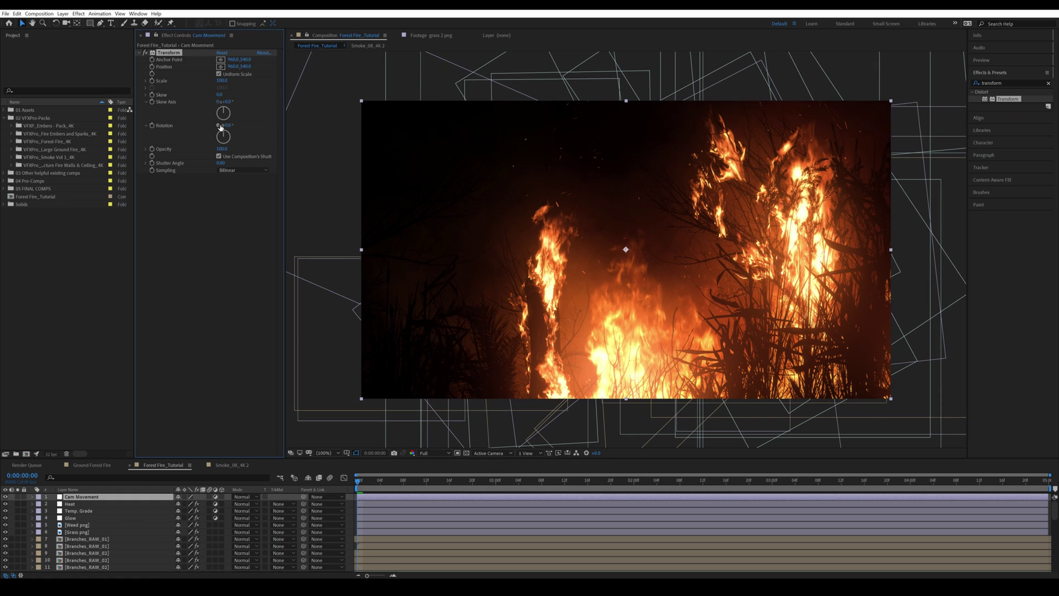
Keyframe the Transform effect's Scale at the first frame and set it to 105 at 2 seconds on Cam Movement.
left_click(155, 81)
left_click(64, 494)
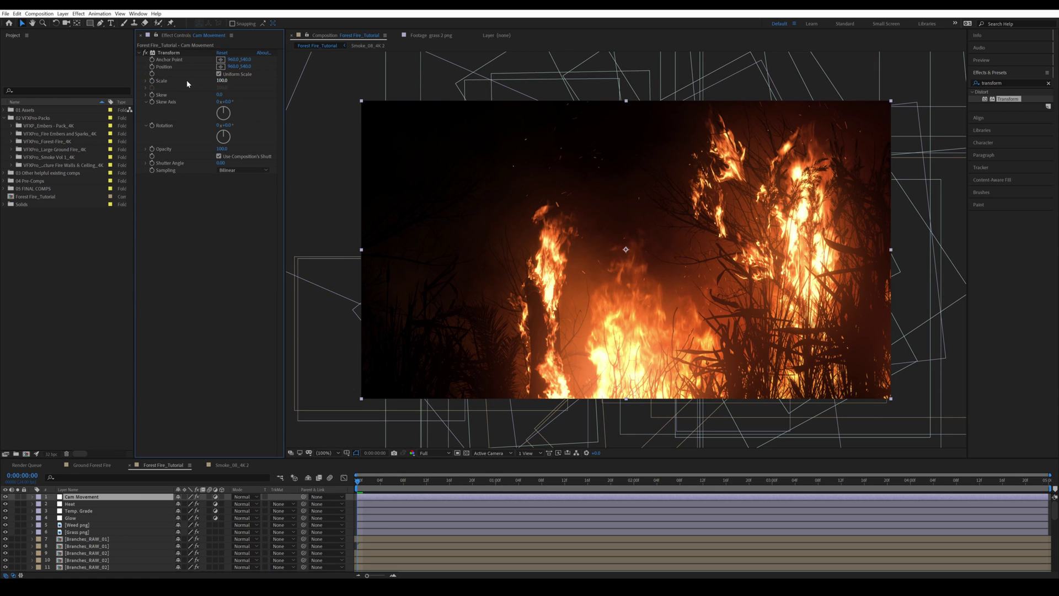
left_click(152, 81)
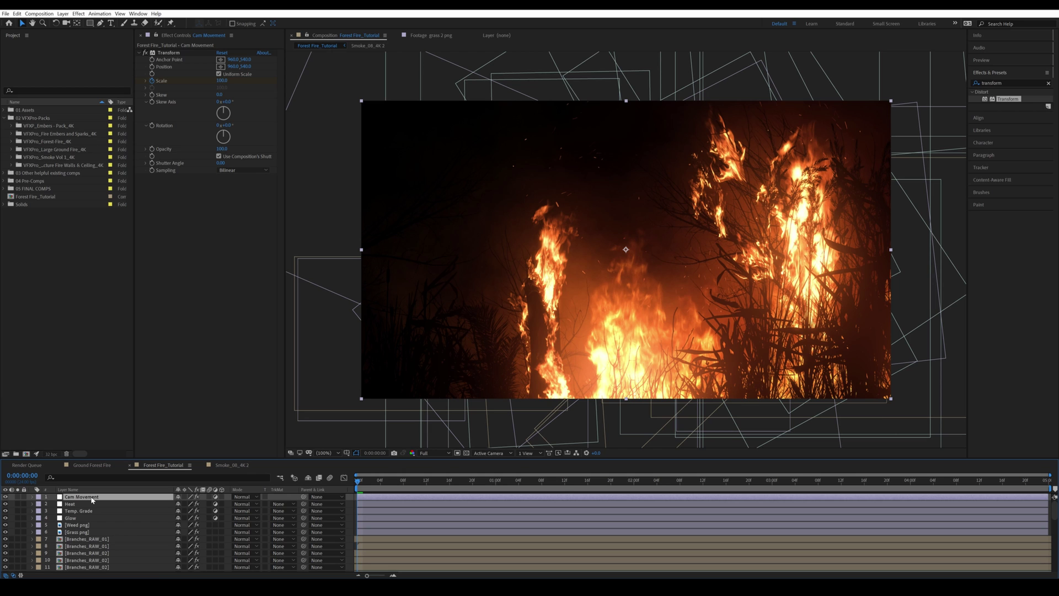
key("u")
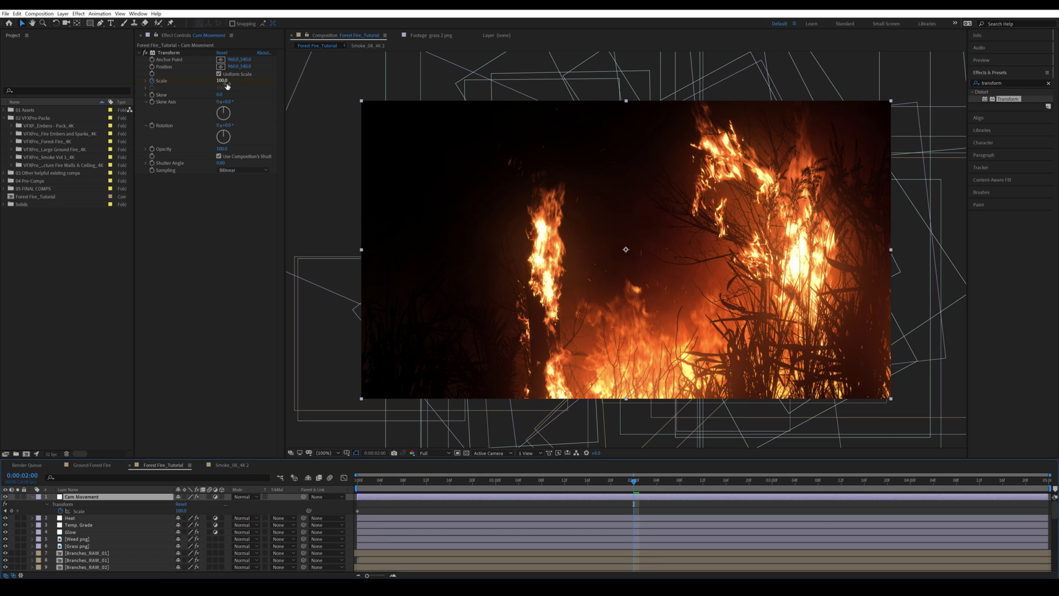
left_click(223, 80)
type("105")
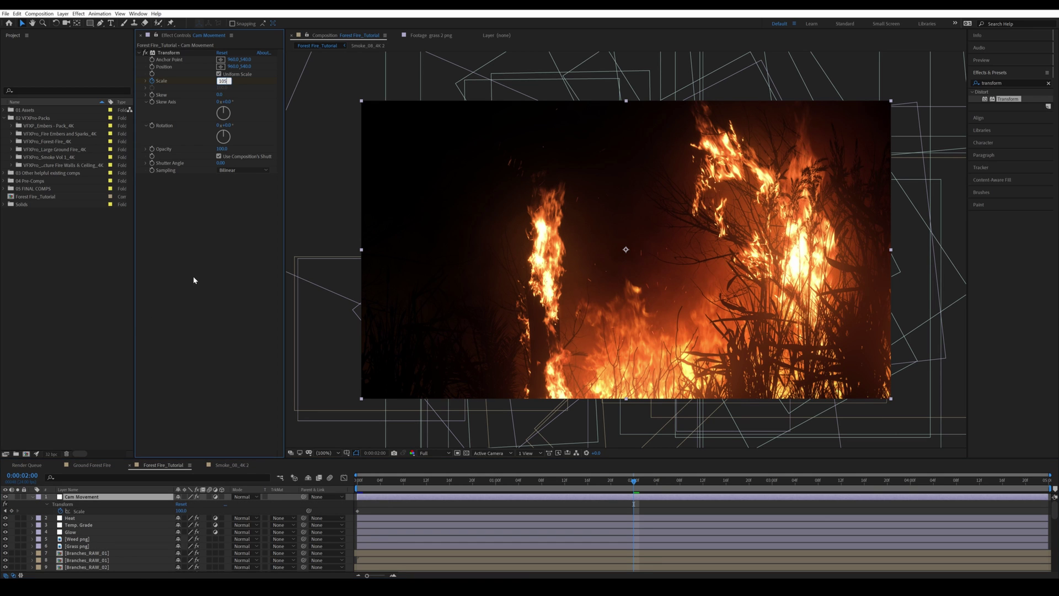
left_click(194, 279)
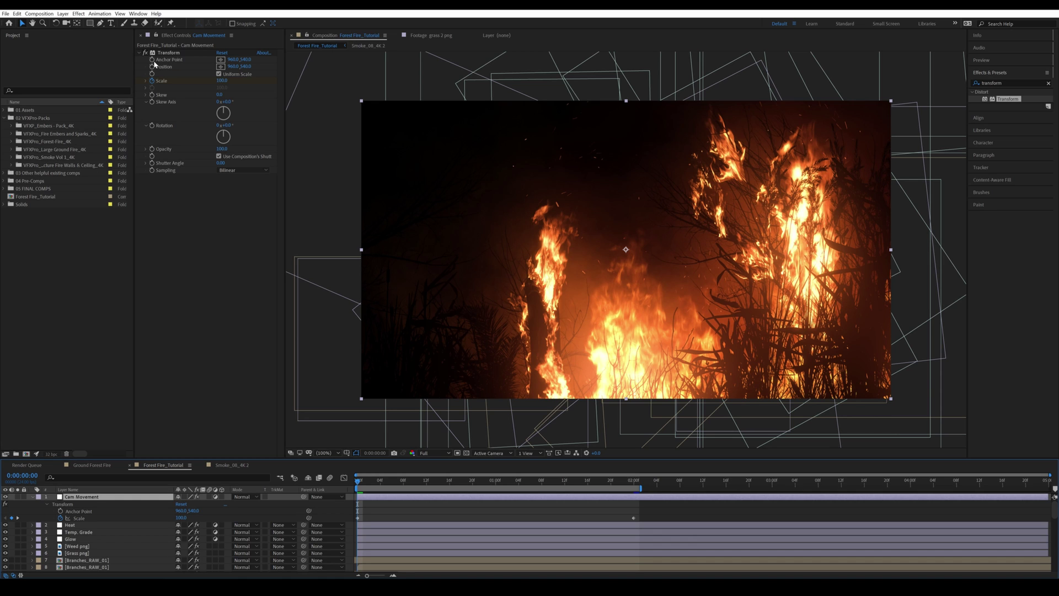
Add the expression wiggle(.5,5) to the Anchor Point of Cam Movement's Transform effect.
left_click(153, 60, "alt")
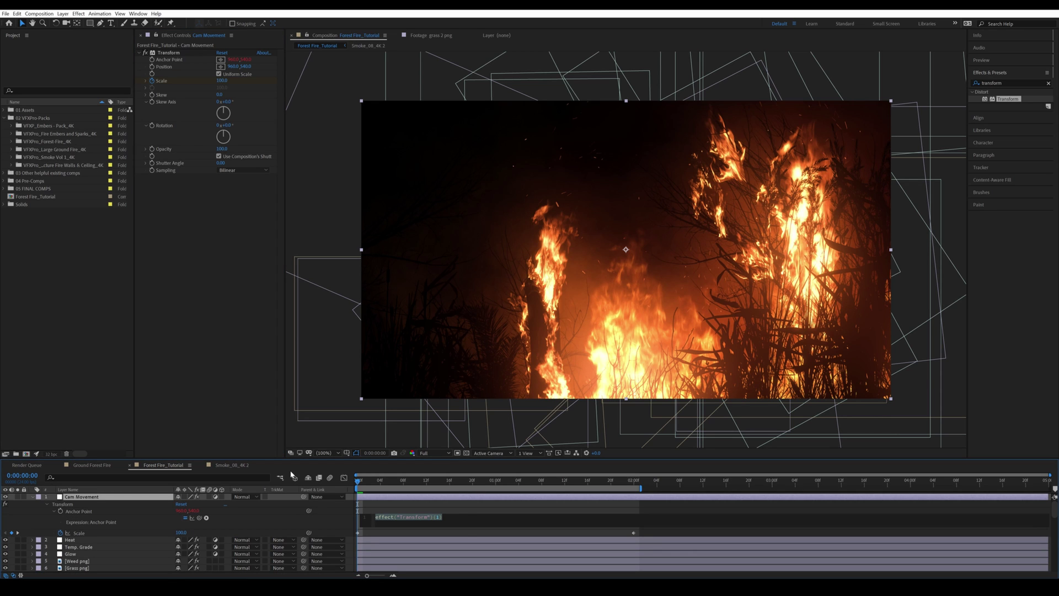
type("wiggle(.5,5")
key("KP_Enter")
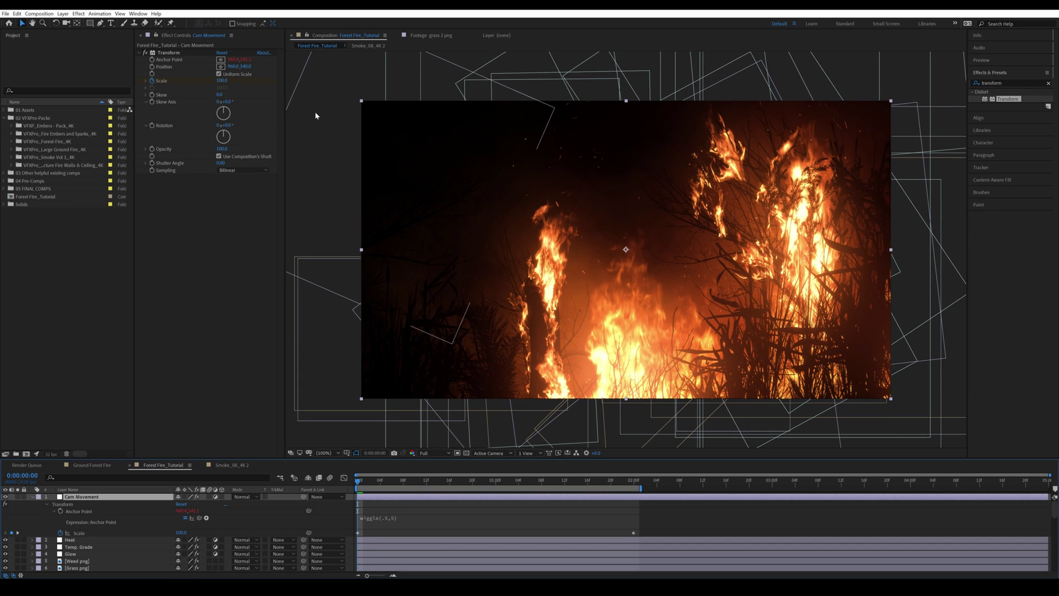
Set the Transform effect's Scale keyframe at the first frame to 100.5.
left_click(222, 81)
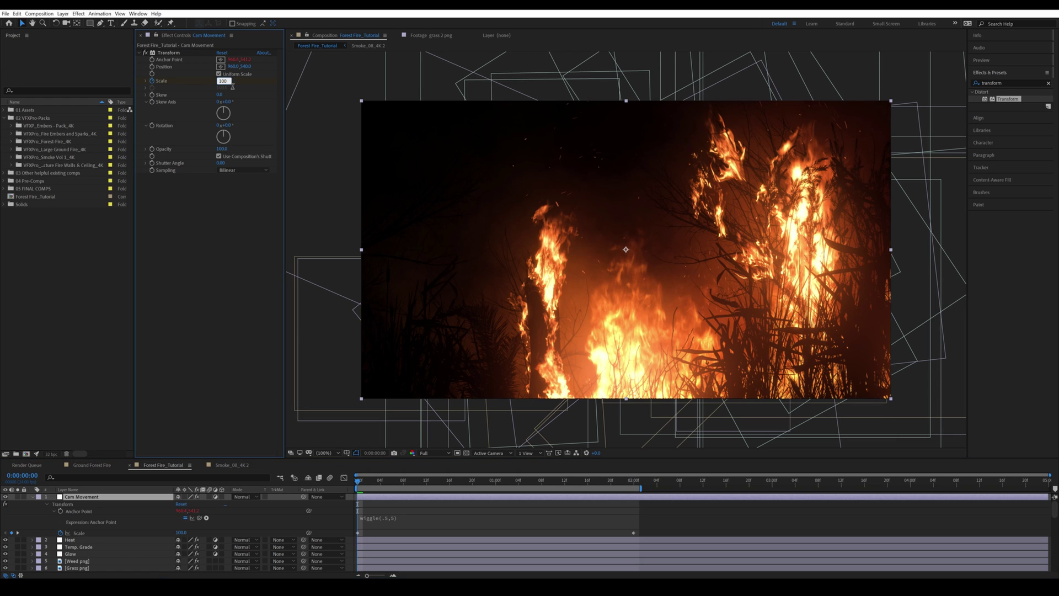
type("100.5")
key("Return")
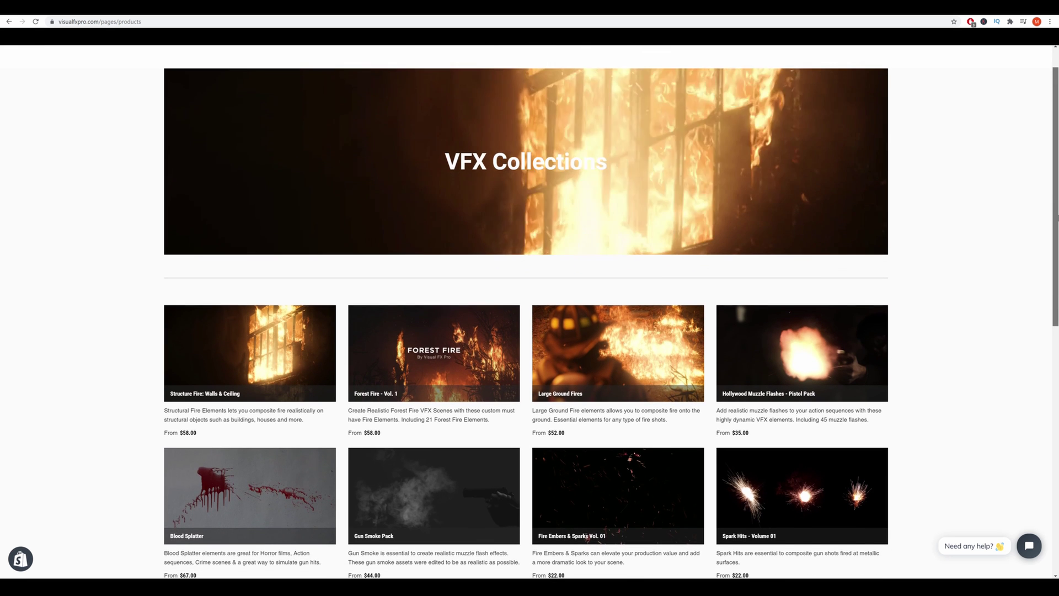
Switch to the visualfxpro.com products page in the browser and look through the VFX Collections.
left_click_drag(1058, 224, 1057, 263)
scroll(526, 312, "down", 2)
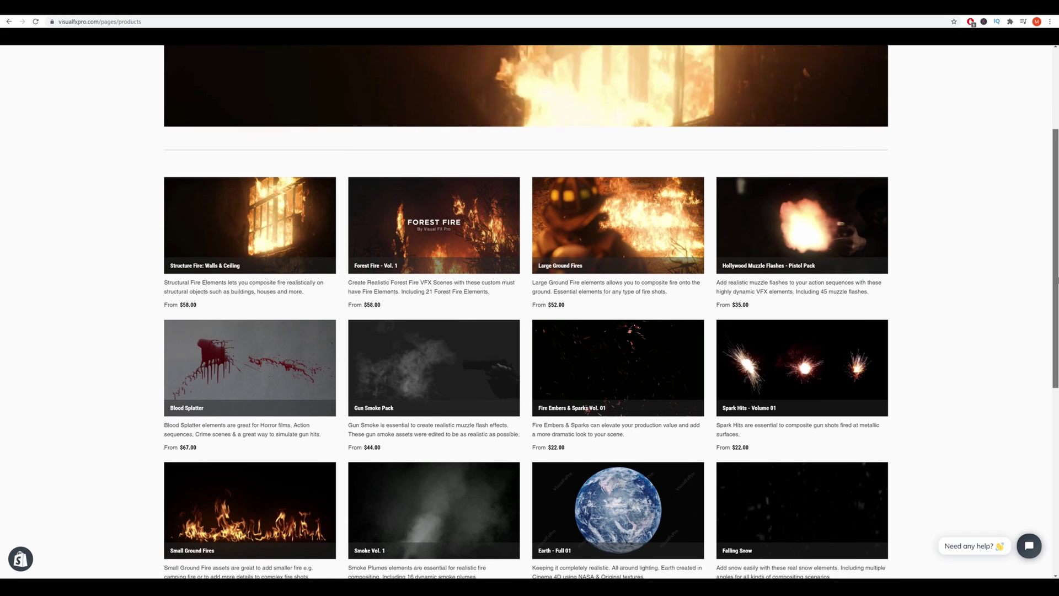
scroll(526, 311, "down", 2)
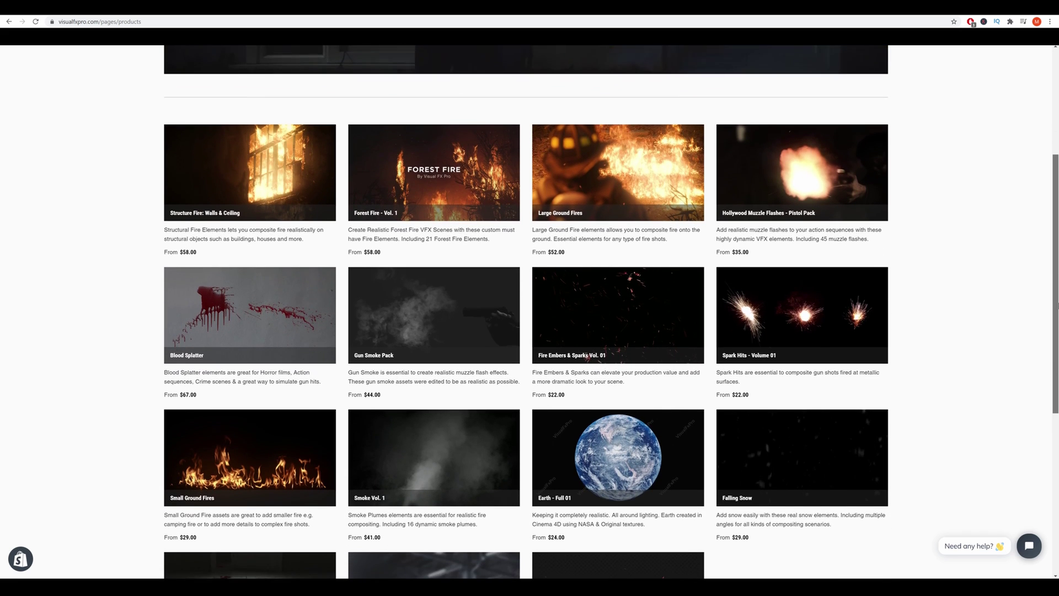